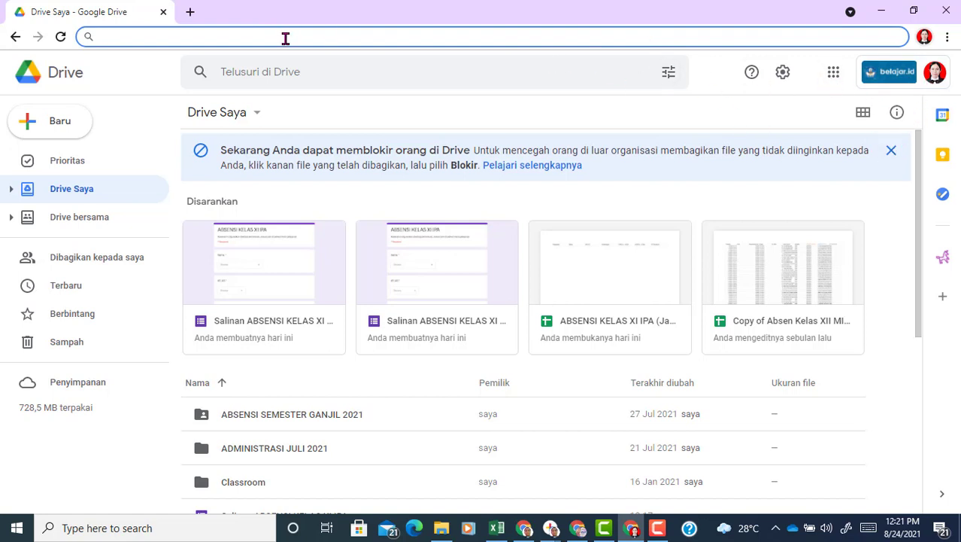
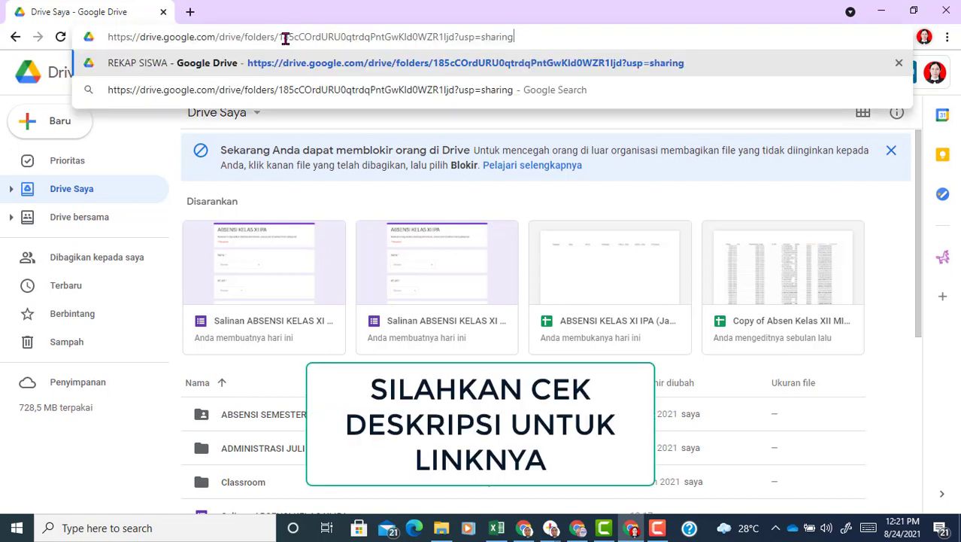
# Step: Open the shared REKAP SISWA folder and make a copy of the ABSENSI KELAS XI IPA form
pyautogui.press('Return')
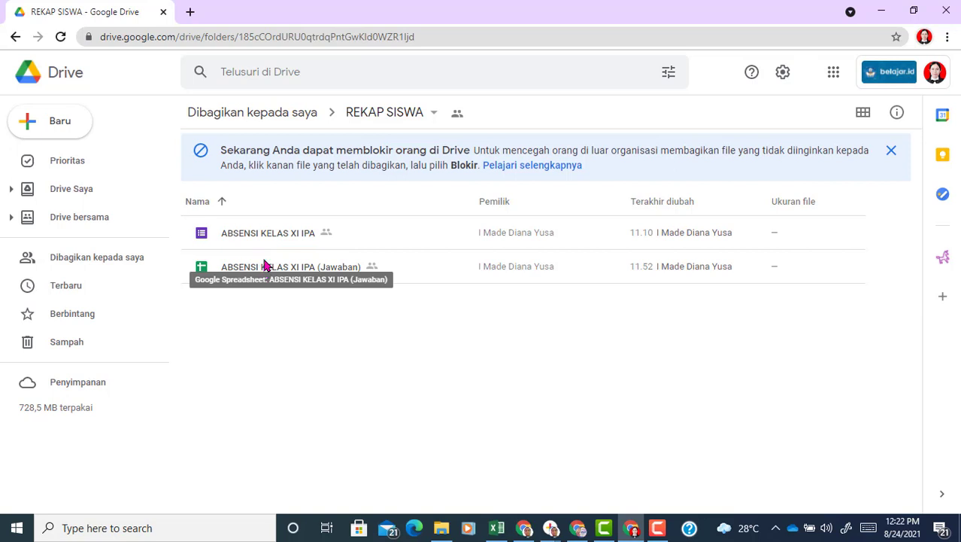
pyautogui.rightClick(273, 238)
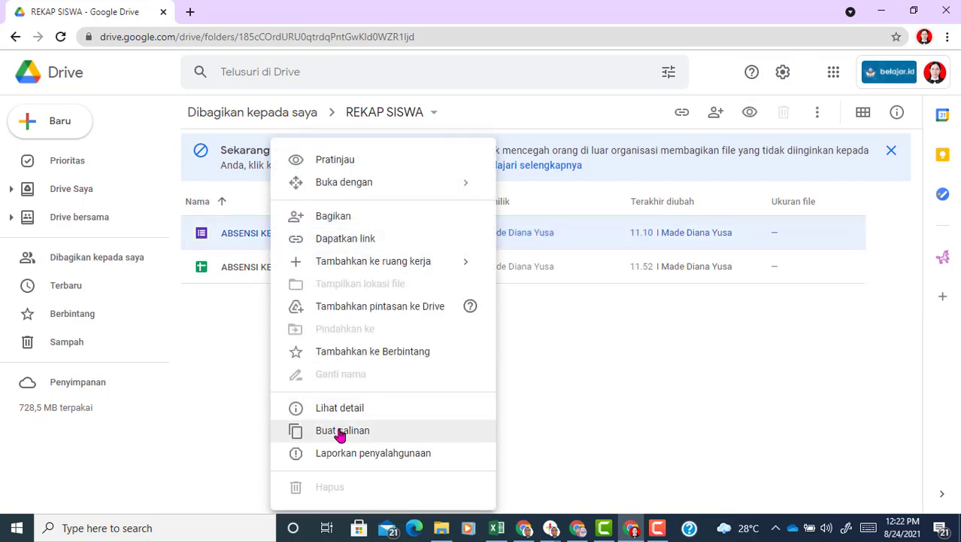
pyautogui.click(340, 433)
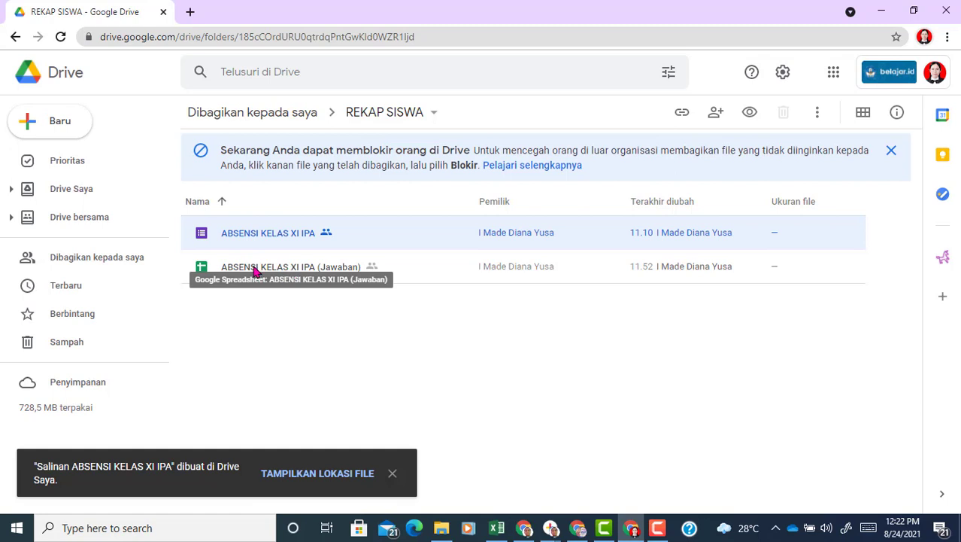
# Step: Open the ABSENSI KELAS XI IPA (Jawaban) spreadsheet, then go to My Drive to find the copy
pyautogui.doubleClick(278, 268)
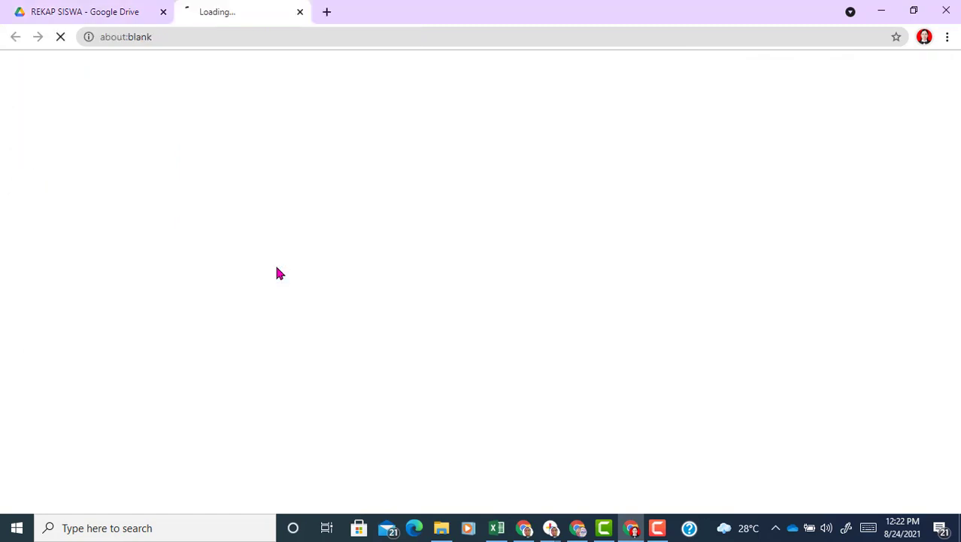
pyautogui.click(81, 10)
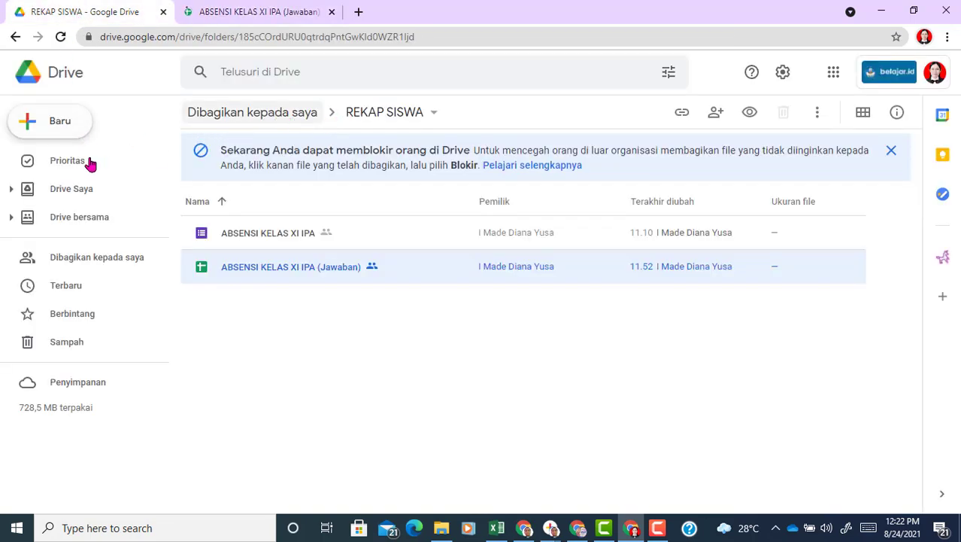
pyautogui.click(78, 196)
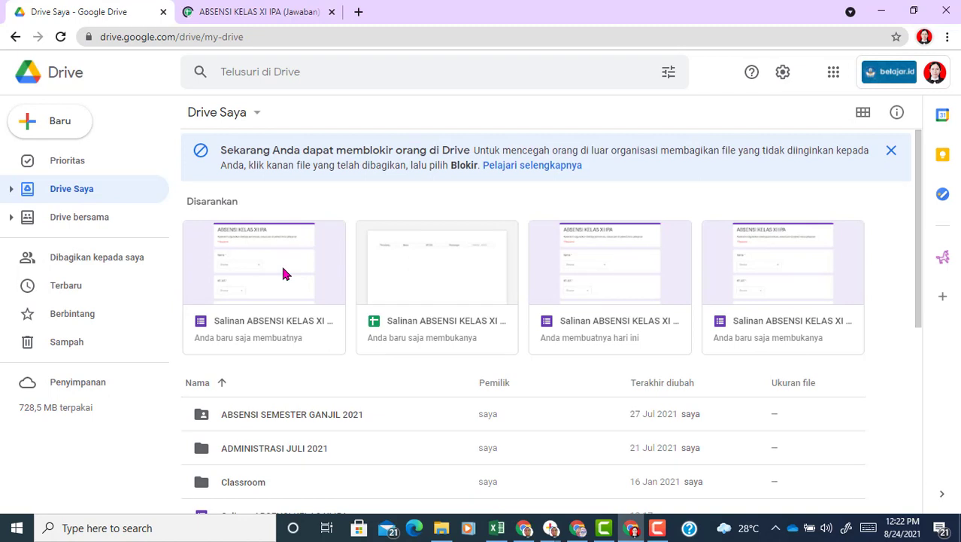
# Step: Open the copied form and set its title and file name to ABSENSI KELAS XI IPA 3
pyautogui.click(283, 268)
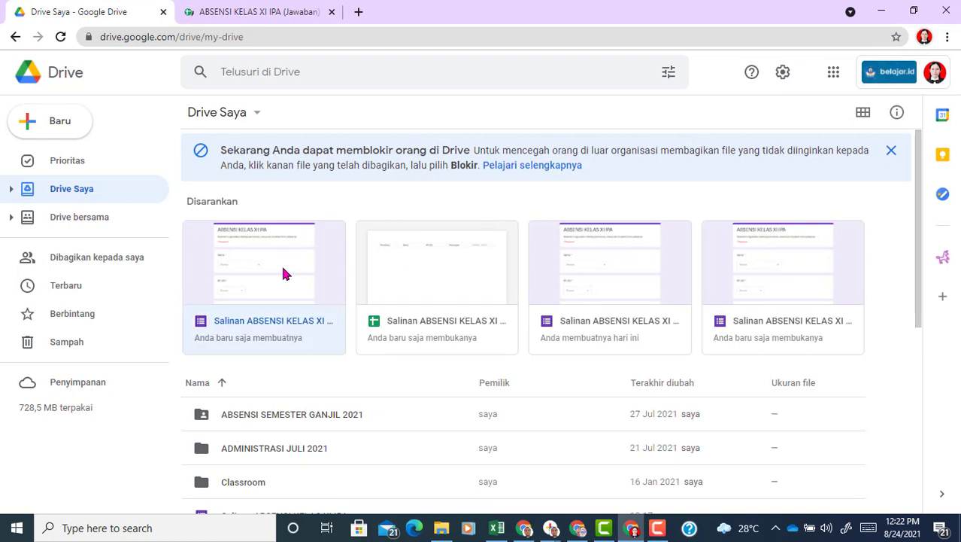
pyautogui.doubleClick(283, 269)
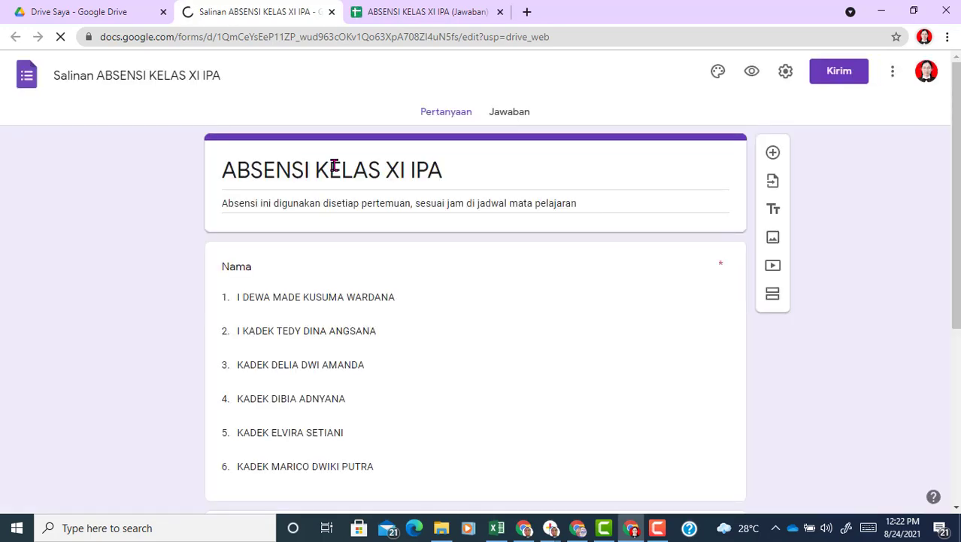
pyautogui.click(455, 170)
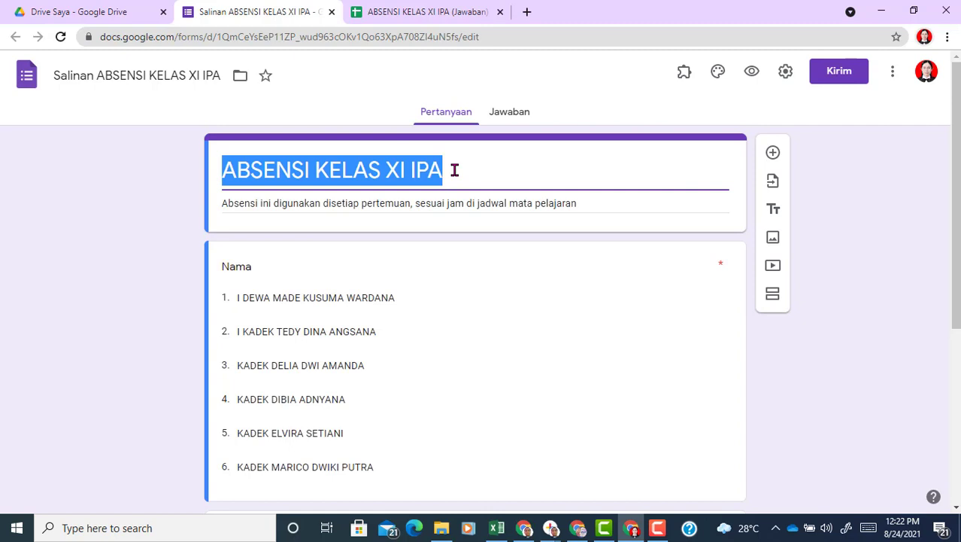
pyautogui.write('ABSENSI KEL')
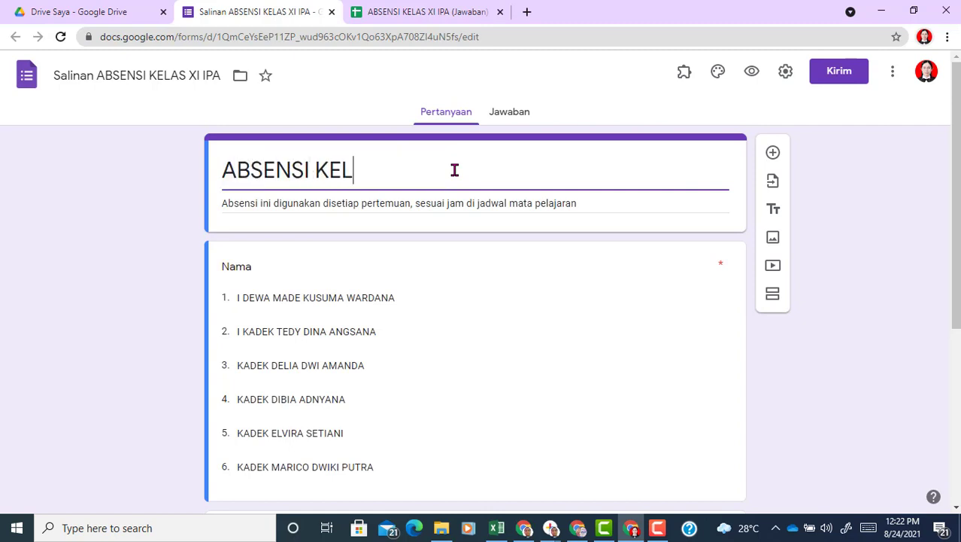
pyautogui.write('AS X')
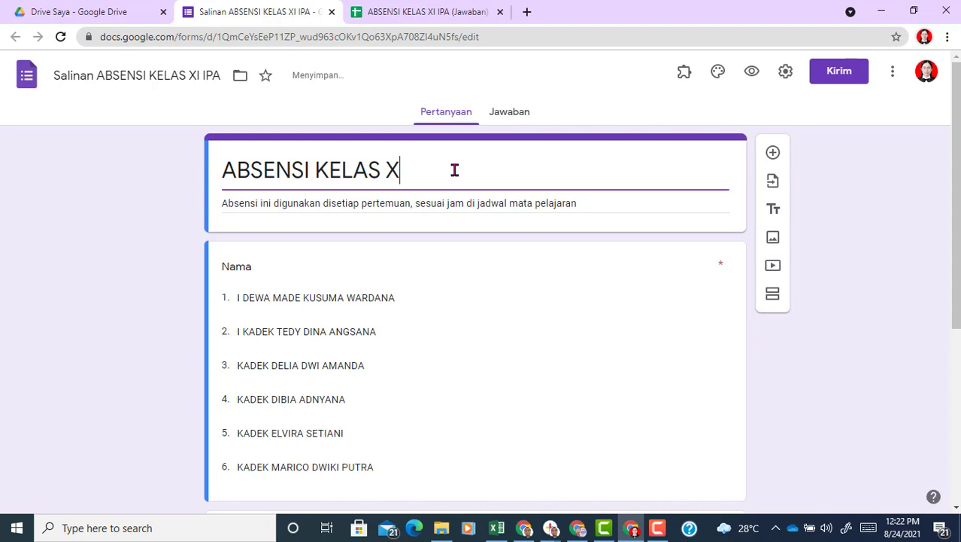
pyautogui.write('I IPA 3')
pyautogui.moveTo(458, 173); pyautogui.dragTo(208, 178)
pyautogui.click(160, 74)
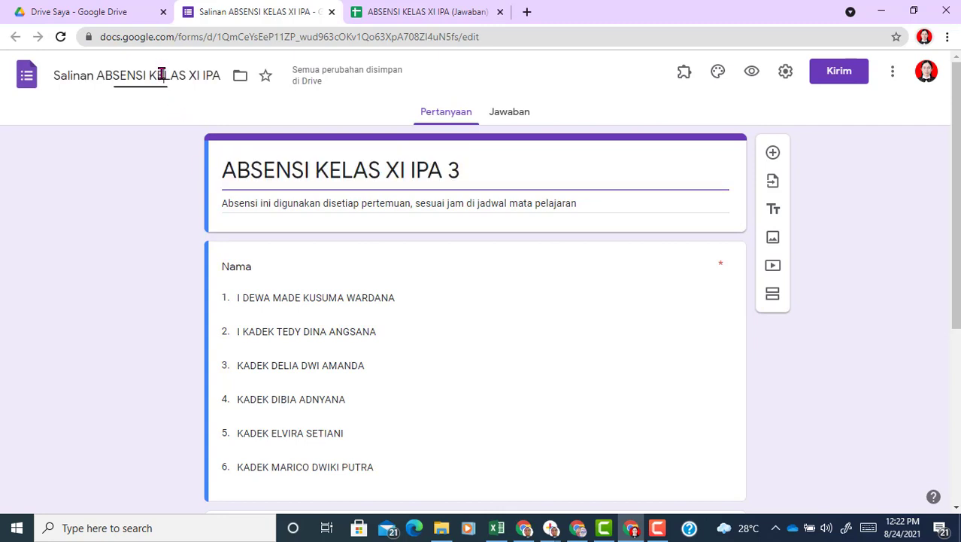
pyautogui.moveTo(461, 171); pyautogui.dragTo(261, 169)
pyautogui.hotkey('ctrl', 'c')
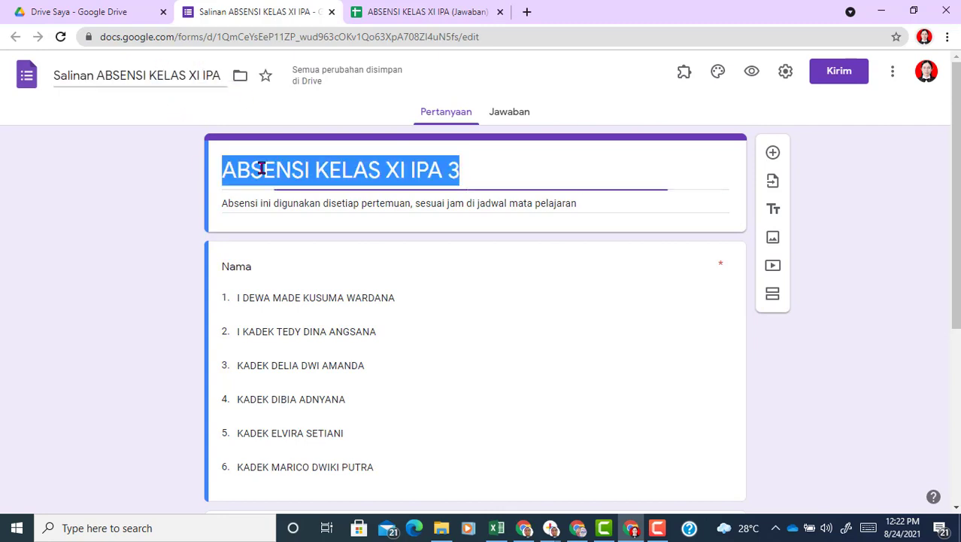
pyautogui.click(189, 75)
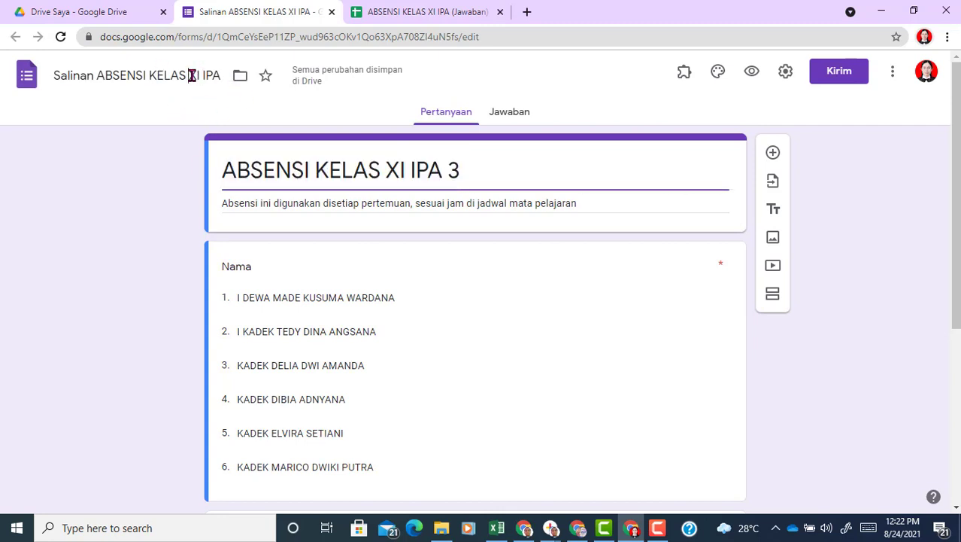
pyautogui.moveTo(222, 75); pyautogui.dragTo(30, 86)
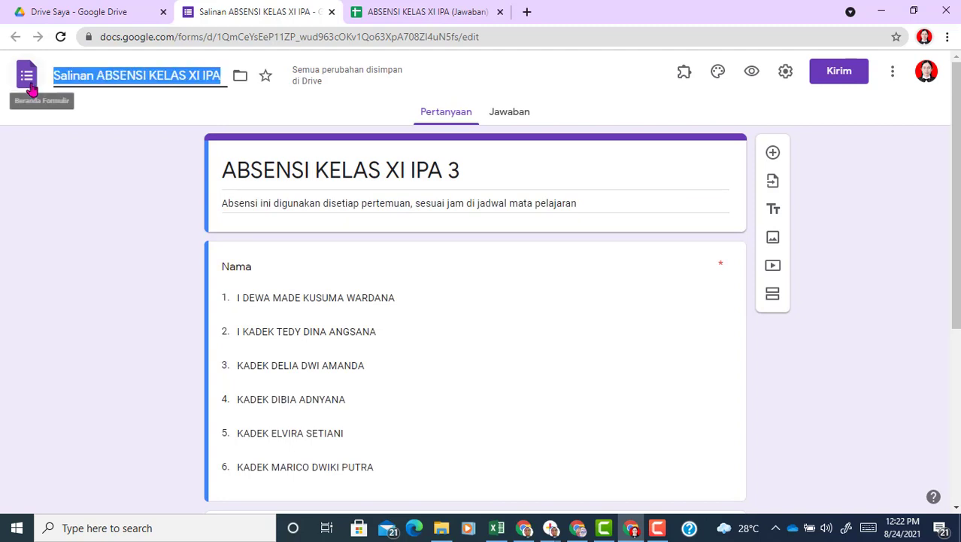
pyautogui.hotkey('ctrl', 'v')
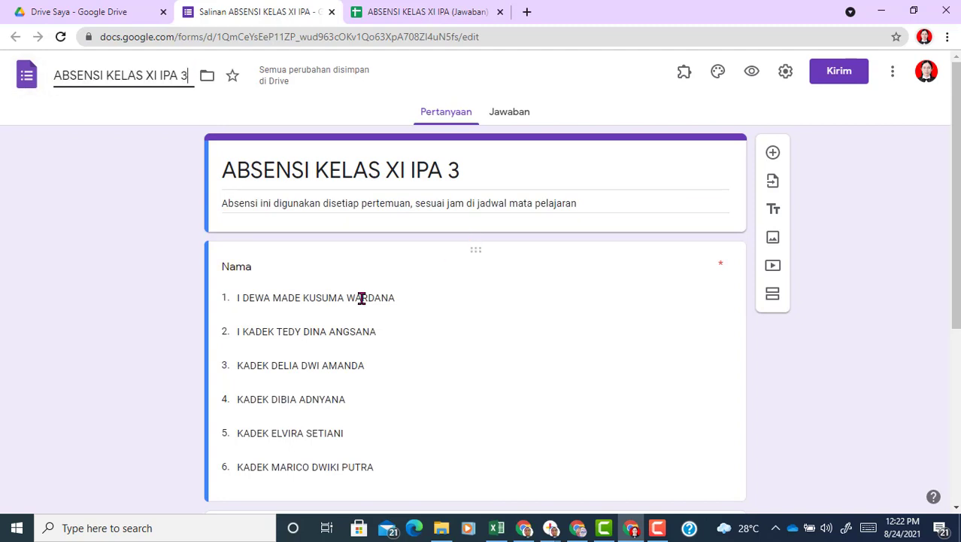
# Step: Delete the old student options from the Nama dropdown, leaving only one
pyautogui.click(361, 298)
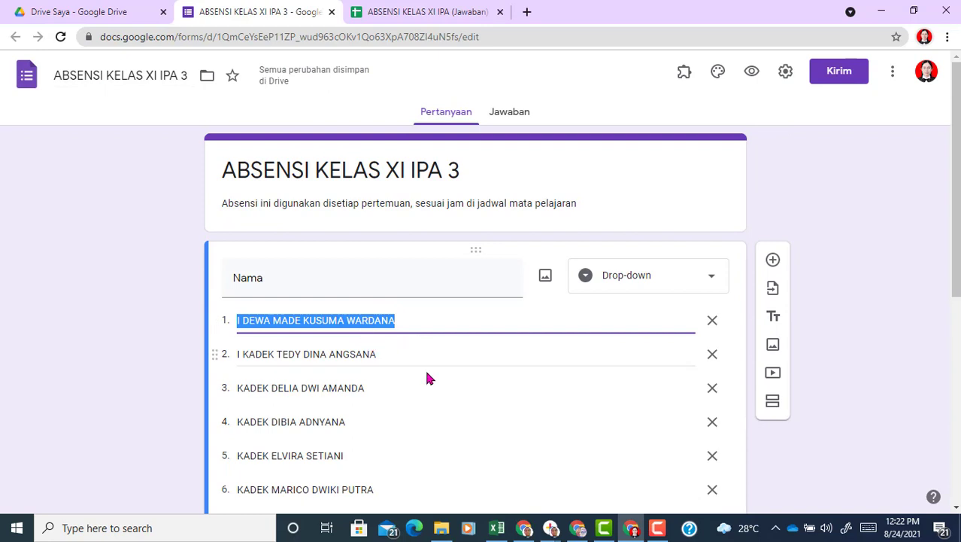
pyautogui.moveTo(957, 196); pyautogui.dragTo(957, 205)
pyautogui.moveTo(956, 265); pyautogui.dragTo(955, 301)
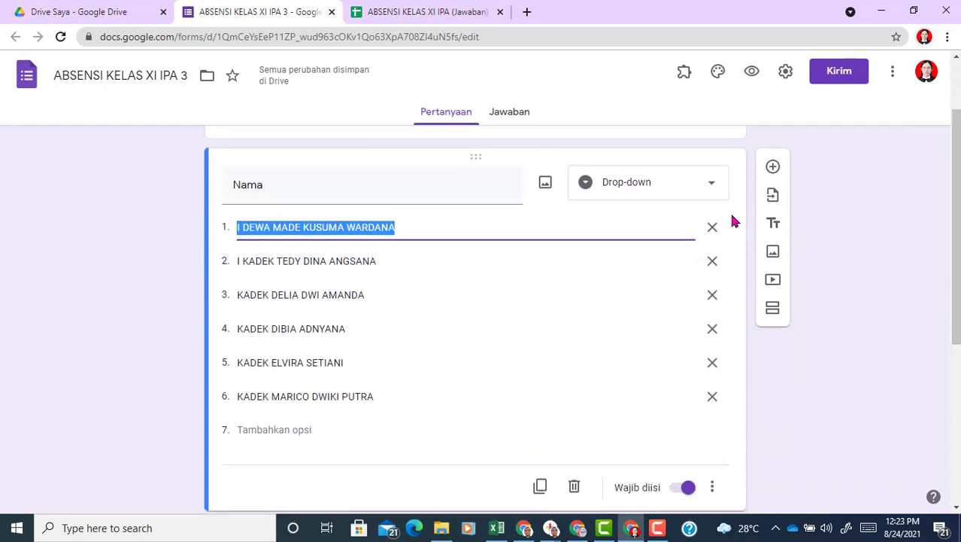
pyautogui.click(713, 227)
pyautogui.click(713, 227)
pyautogui.click(713, 227)
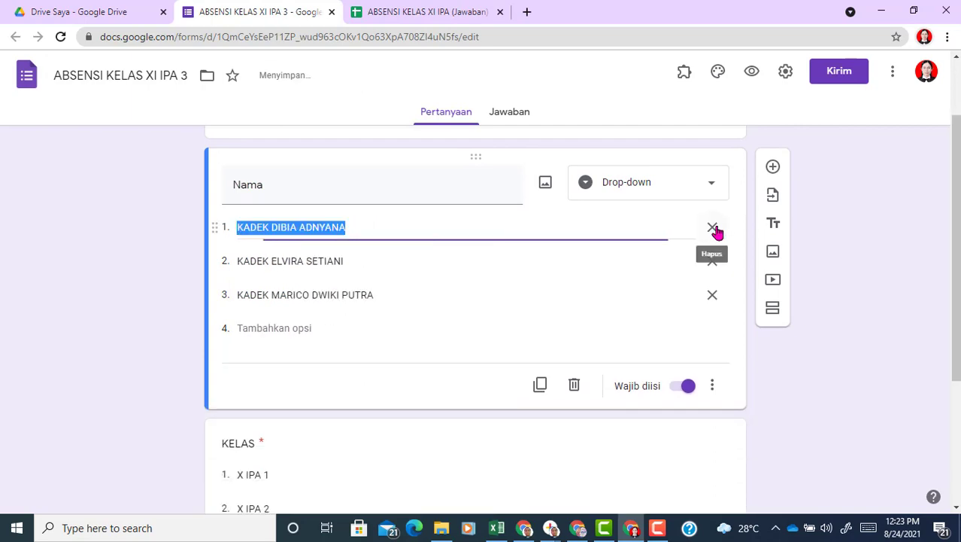
pyautogui.click(713, 227)
pyautogui.click(715, 229)
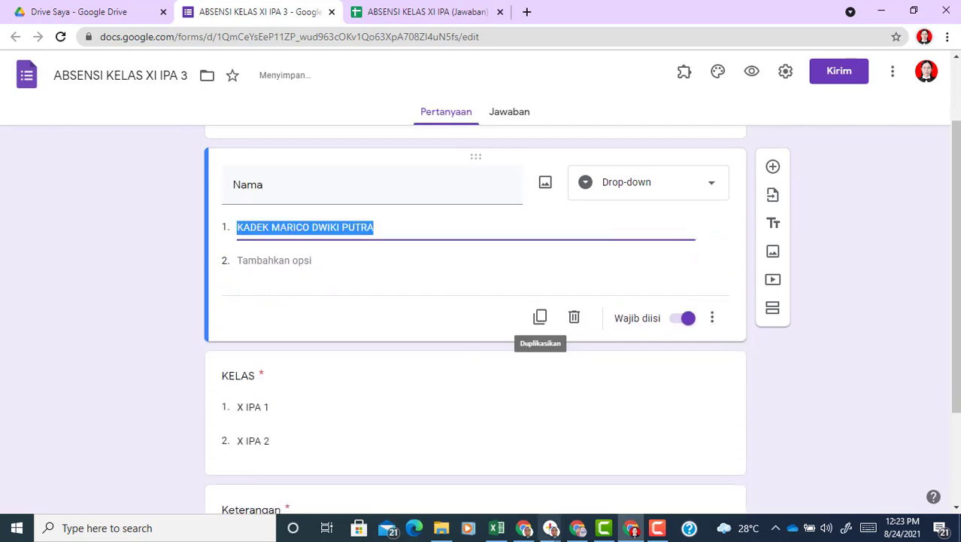
pyautogui.click(496, 527)
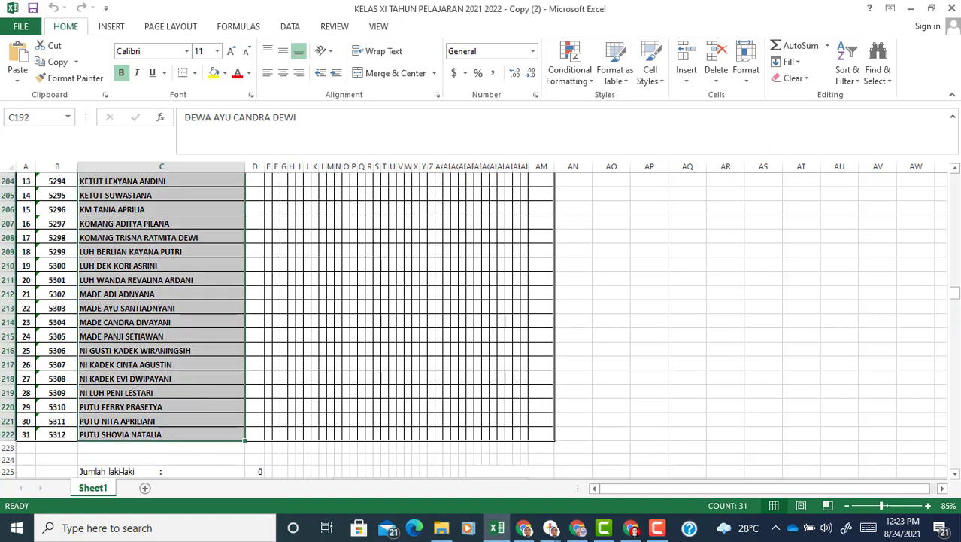
# Step: Copy the 30 student names in C249:C278 of the Excel XI Matematika dan Sains 3 list
pyautogui.moveTo(956, 299); pyautogui.dragTo(957, 324)
pyautogui.moveTo(156, 408); pyautogui.dragTo(157, 399)
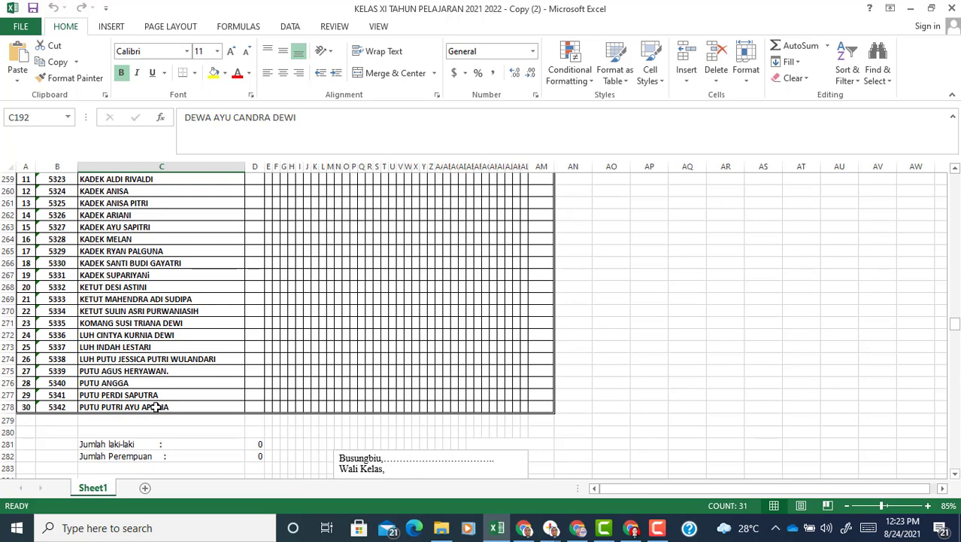
pyautogui.hotkey('shift', 'Down')
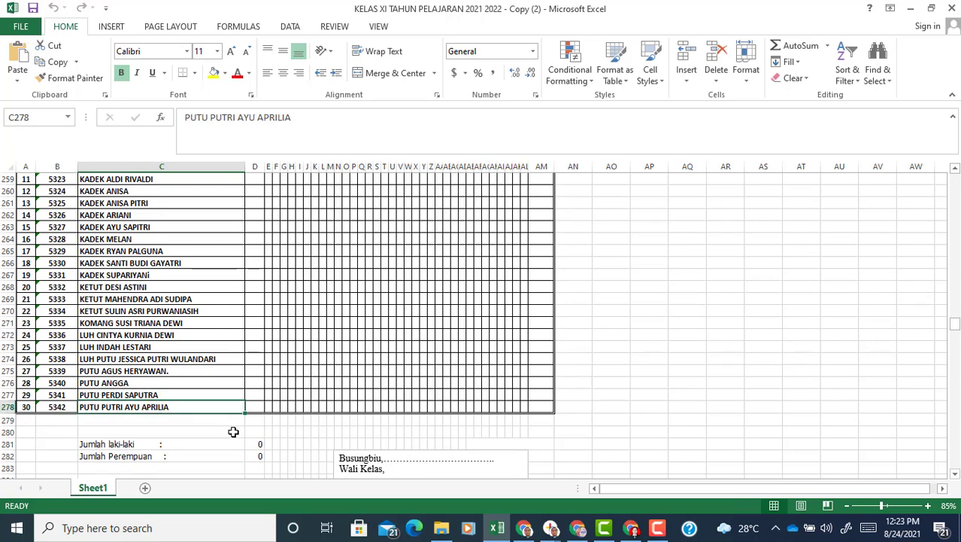
pyautogui.hotkey('shift', 'Up')
pyautogui.hotkey('shift', 'Up')
pyautogui.hotkey('shift', 'Up')
pyautogui.hotkey('shift', 'Up')
pyautogui.hotkey('shift', 'Up')
pyautogui.hotkey('shift', 'Up')
pyautogui.hotkey('shift', 'Up')
pyautogui.hotkey('shift', 'Up')
pyautogui.hotkey('shift', 'Up')
pyautogui.hotkey('shift', 'Up')
pyautogui.hotkey('shift', 'Up')
pyautogui.hotkey('shift', 'Up')
pyautogui.hotkey('shift', 'Up')
pyautogui.hotkey('shift', 'Up')
pyautogui.hotkey('shift', 'Up')
pyautogui.hotkey('shift', 'Up')
pyautogui.hotkey('shift', 'Up')
pyautogui.hotkey('shift', 'Up')
pyautogui.hotkey('shift', 'Up')
pyautogui.hotkey('shift', 'Up')
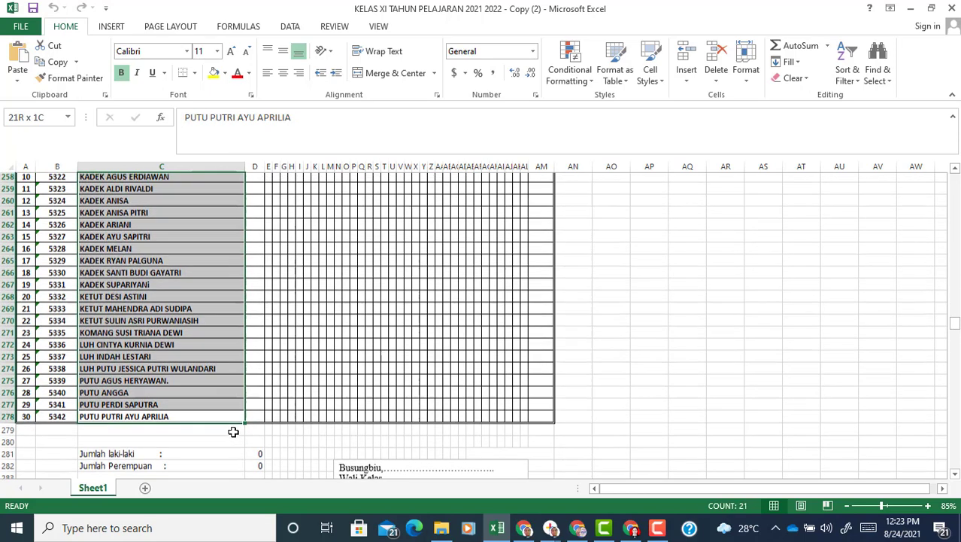
pyautogui.hotkey('shift', 'Up')
pyautogui.hotkey('shift', 'Up')
pyautogui.hotkey('shift', 'Up')
pyautogui.hotkey('shift', 'Up')
pyautogui.hotkey('shift', 'Up')
pyautogui.hotkey('shift', 'Up')
pyautogui.hotkey('shift', 'Up')
pyautogui.hotkey('shift', 'Up')
pyautogui.hotkey('shift', 'Up')
pyautogui.hotkey('shift', 'Up')
pyautogui.hotkey('shift', 'Up')
pyautogui.hotkey('shift', 'Up')
pyautogui.hotkey('shift', 'Up')
pyautogui.hotkey('shift', 'Up')
pyautogui.hotkey('shift', 'Down')
pyautogui.hotkey('shift', 'Down')
pyautogui.hotkey('shift', 'Down')
pyautogui.hotkey('shift', 'Down')
pyautogui.hotkey('shift', 'Down')
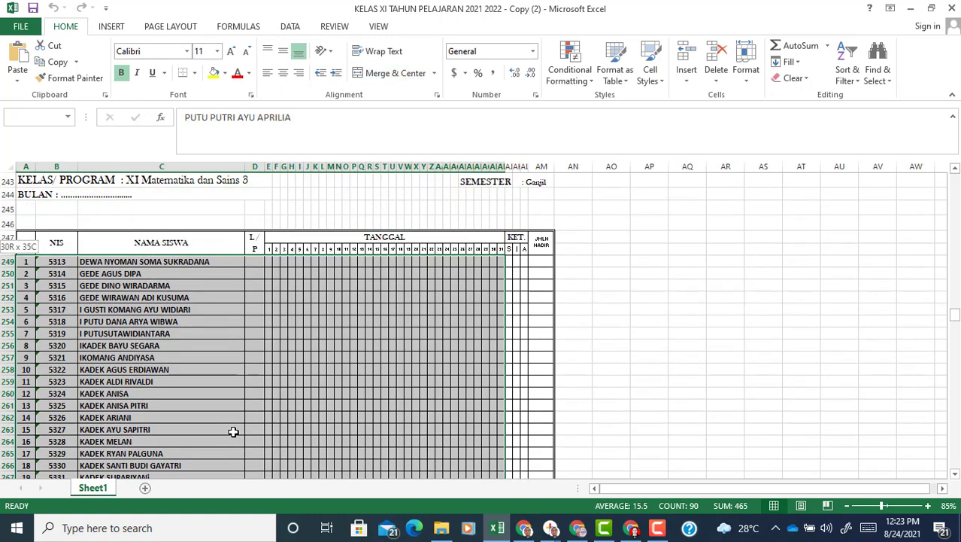
pyautogui.hotkey('shift', 'Right')
pyautogui.hotkey('shift', 'Right')
pyautogui.hotkey('shift', 'Left')
pyautogui.hotkey('shift', 'Left')
pyautogui.hotkey('shift', 'Left')
pyautogui.hotkey('shift', 'Left')
pyautogui.hotkey('shift', 'Left')
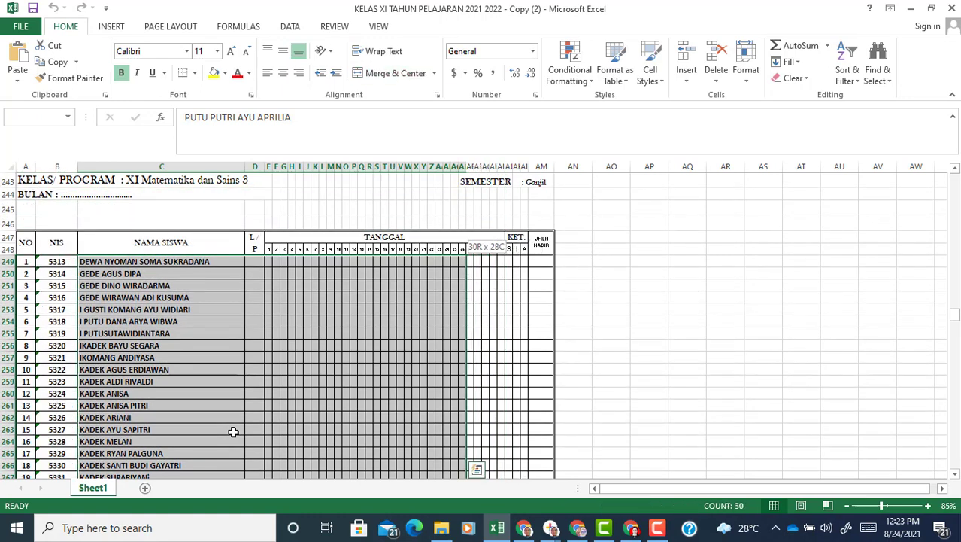
pyautogui.hotkey('shift', 'Left')
pyautogui.hotkey('shift', 'Left')
pyautogui.hotkey('shift', 'Left')
pyautogui.hotkey('shift', 'Left')
pyautogui.hotkey('shift', 'Left')
pyautogui.hotkey('shift', 'Left')
pyautogui.hotkey('shift', 'Left')
pyautogui.hotkey('shift', 'Left')
pyautogui.hotkey('shift', 'Left')
pyautogui.hotkey('shift', 'Left')
pyautogui.hotkey('shift', 'Left')
pyautogui.hotkey('shift', 'Left')
pyautogui.hotkey('shift', 'Left')
pyautogui.hotkey('shift', 'Left')
pyautogui.hotkey('shift', 'Left')
pyautogui.hotkey('shift', 'Left')
pyautogui.hotkey('shift', 'Left')
pyautogui.hotkey('shift', 'Left')
pyautogui.hotkey('shift', 'Left')
pyautogui.hotkey('shift', 'Left')
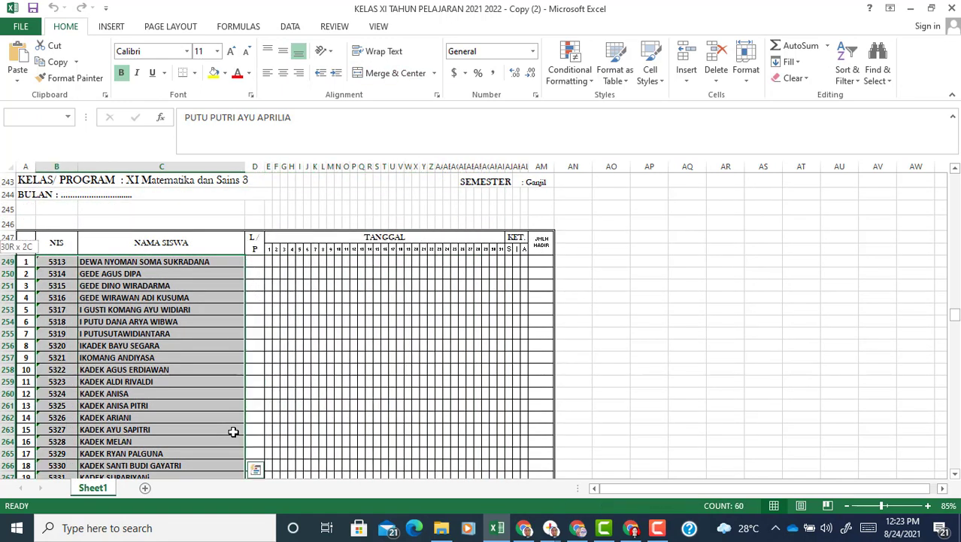
pyautogui.hotkey('shift', 'Right')
pyautogui.hotkey('ctrl', 'c')
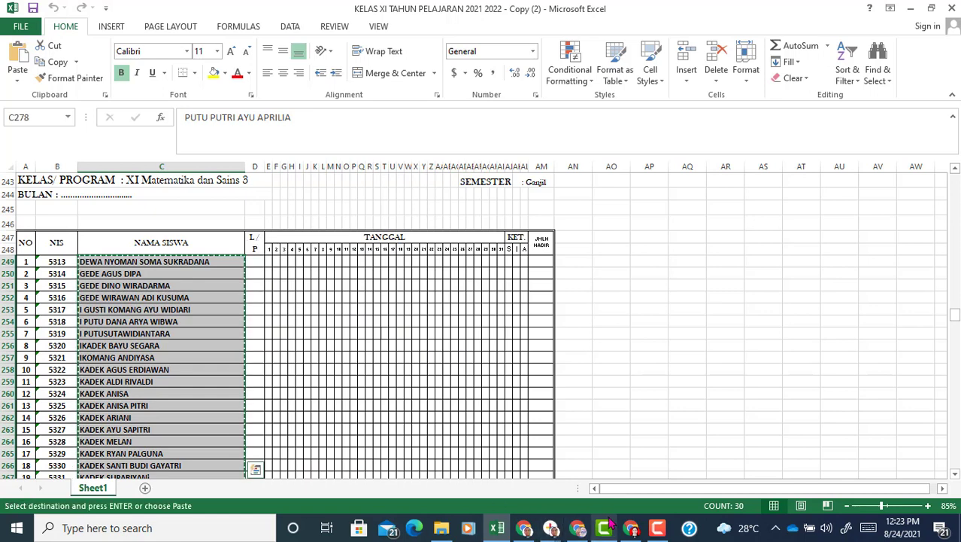
pyautogui.click(633, 530)
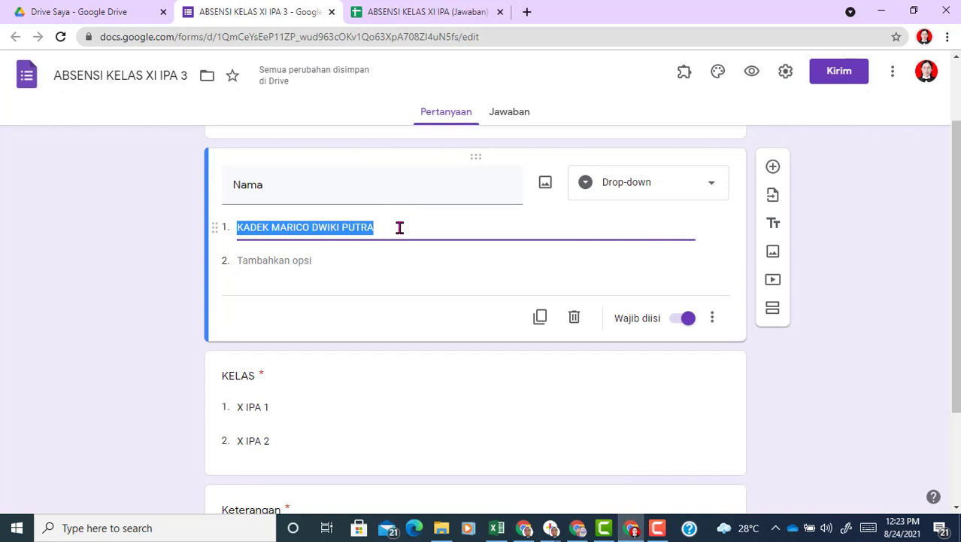
# Step: Paste the 30 student names into the Nama dropdown and add XI IPA 3 as a KELAS option
pyautogui.hotkey('ctrl', 'v')
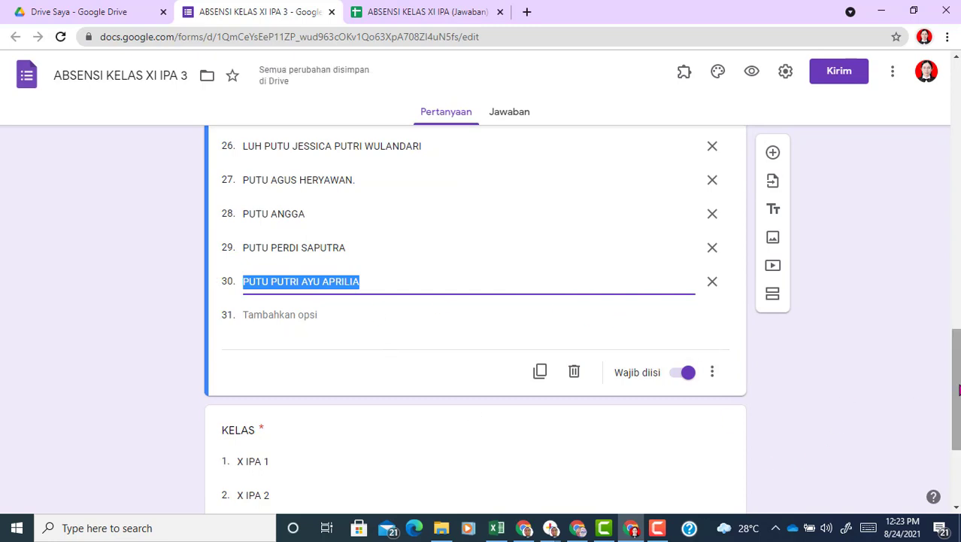
pyautogui.scroll(-2, 959, 391)
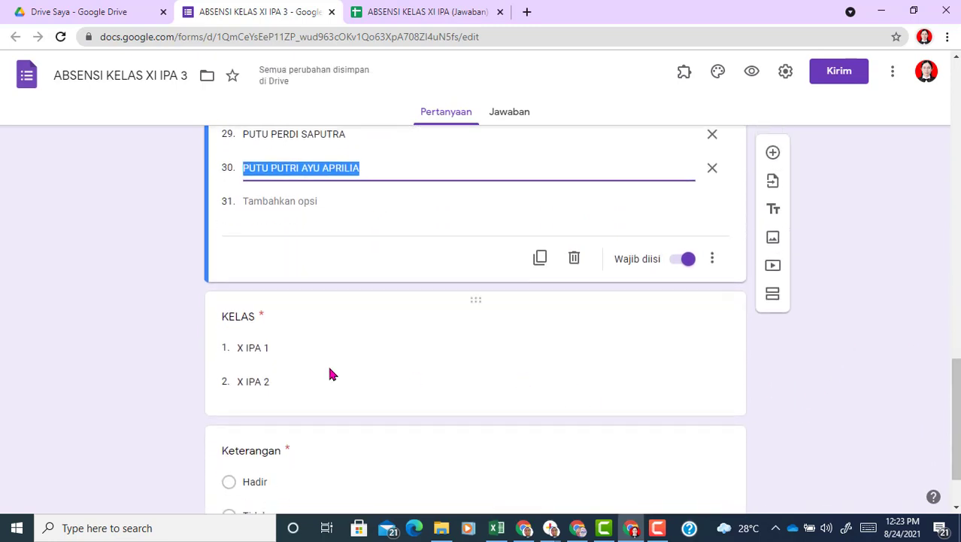
pyautogui.click(298, 374)
pyautogui.click(294, 337)
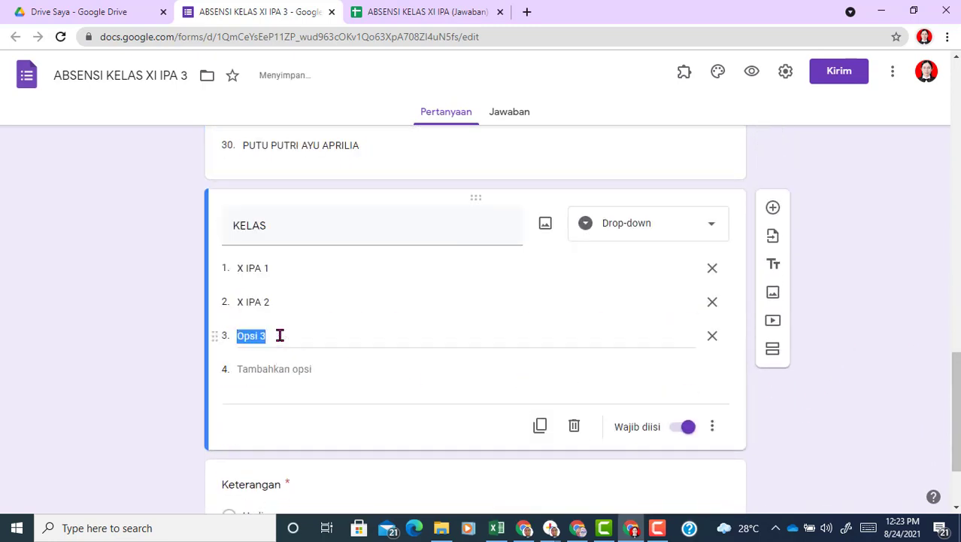
pyautogui.write('x')
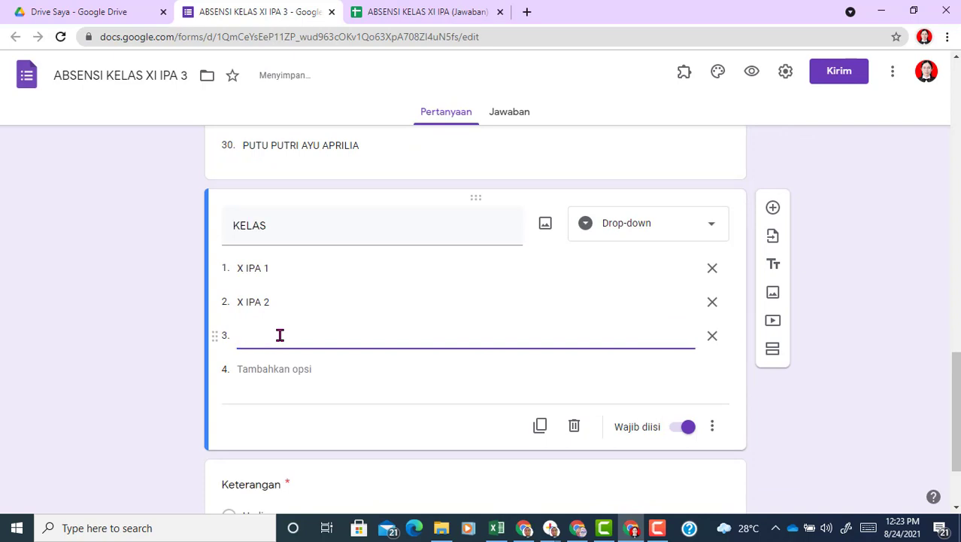
pyautogui.write('I IPA 3')
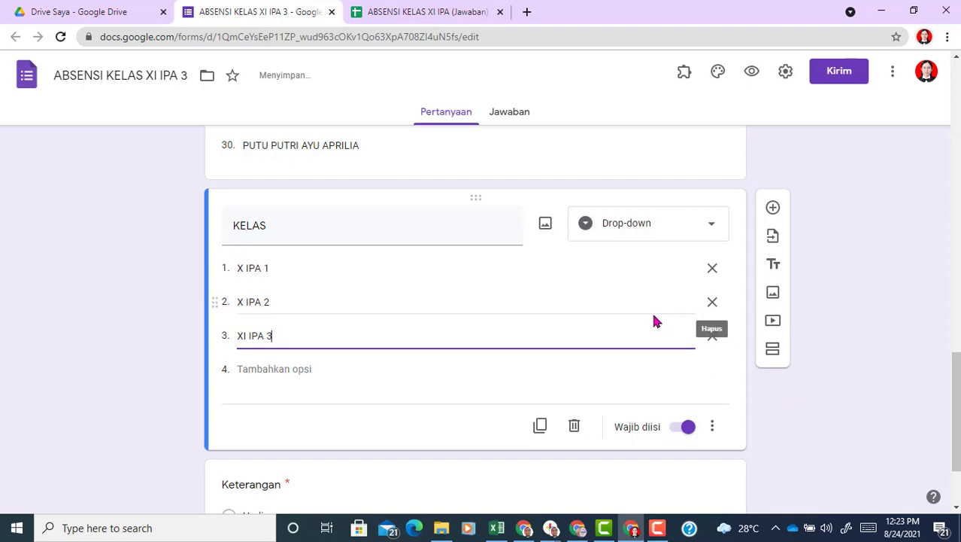
pyautogui.scroll(-1, 955, 414)
pyautogui.moveTo(957, 407); pyautogui.dragTo(607, 146)
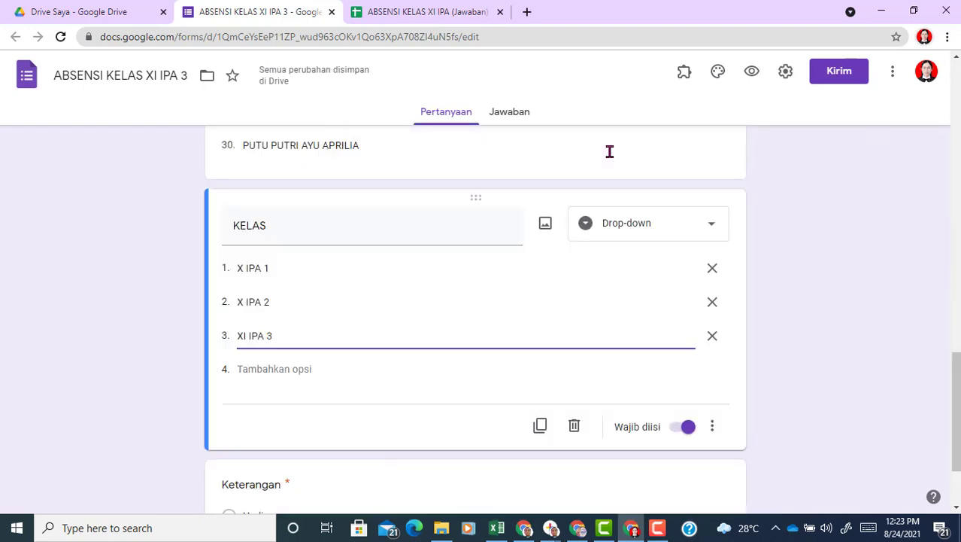
# Step: Link the form's responses to a new spreadsheet, ABSENSI KELAS XI IPA 3 (Jawaban)
pyautogui.click(512, 112)
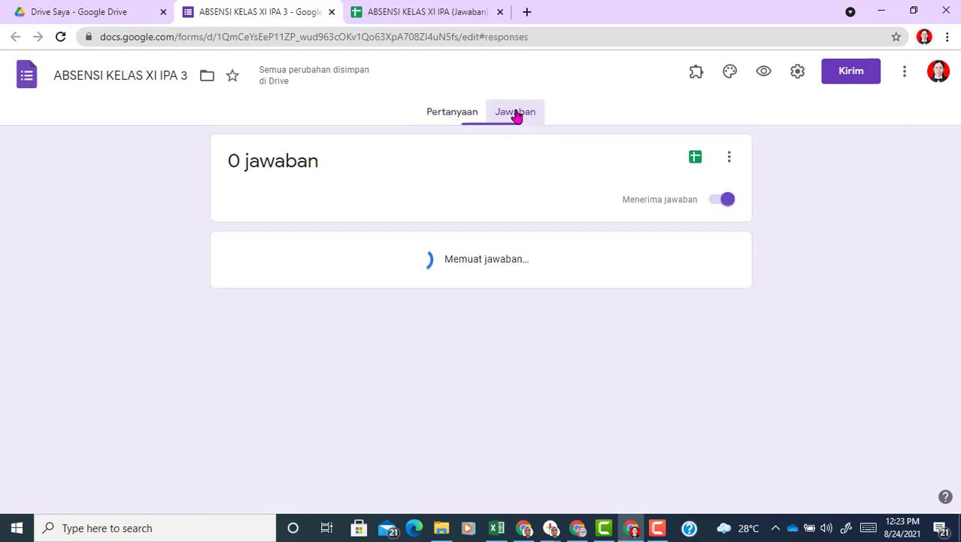
pyautogui.click(695, 159)
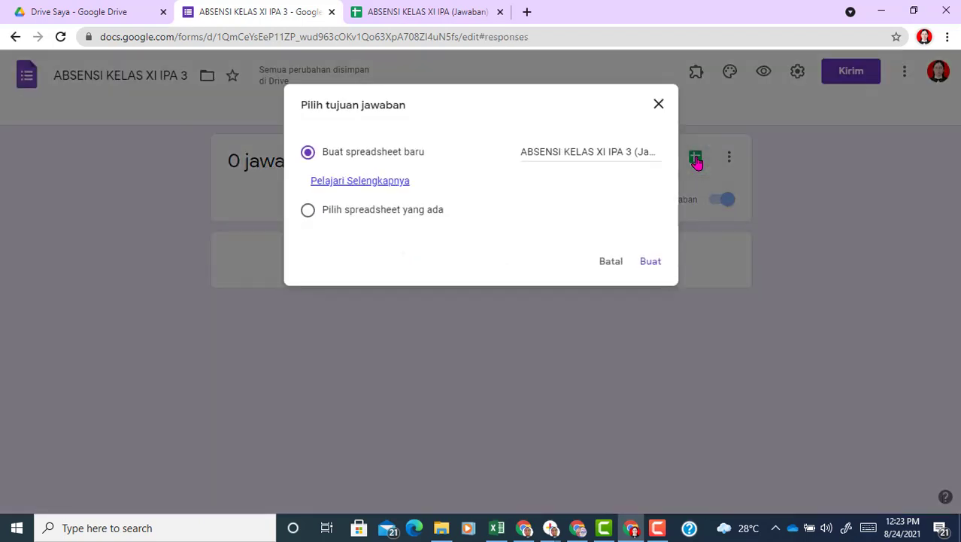
pyautogui.click(650, 261)
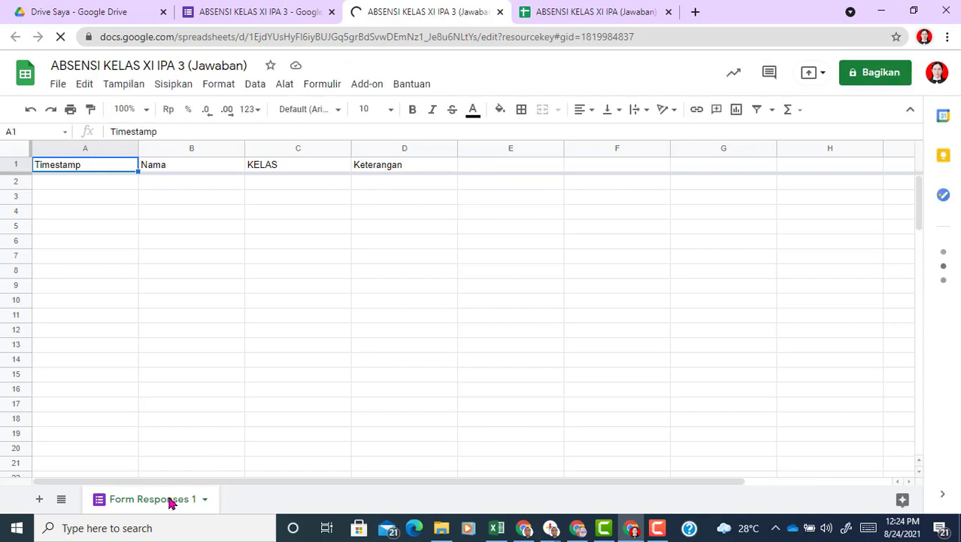
# Step: Rename the Form Responses 1 sheet to RESPON
pyautogui.click(201, 500)
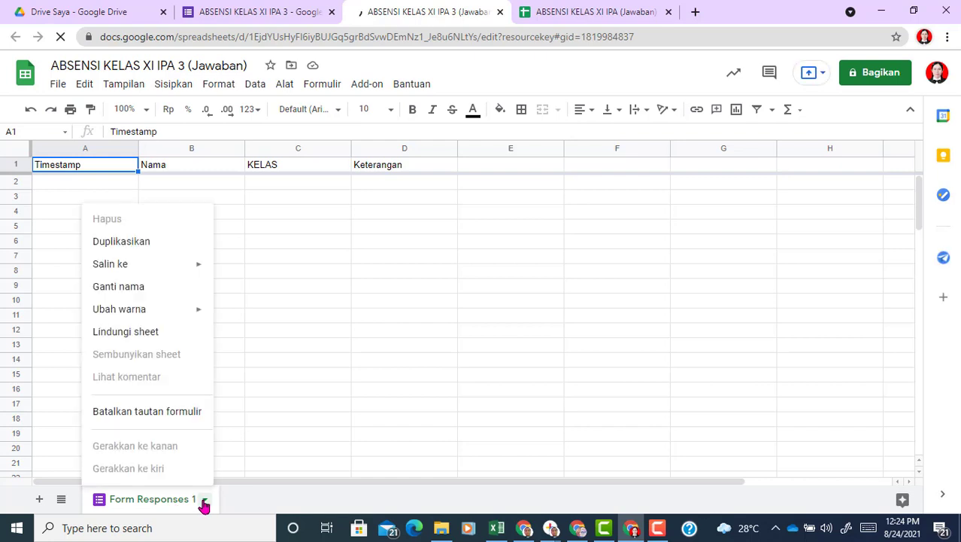
pyautogui.click(120, 288)
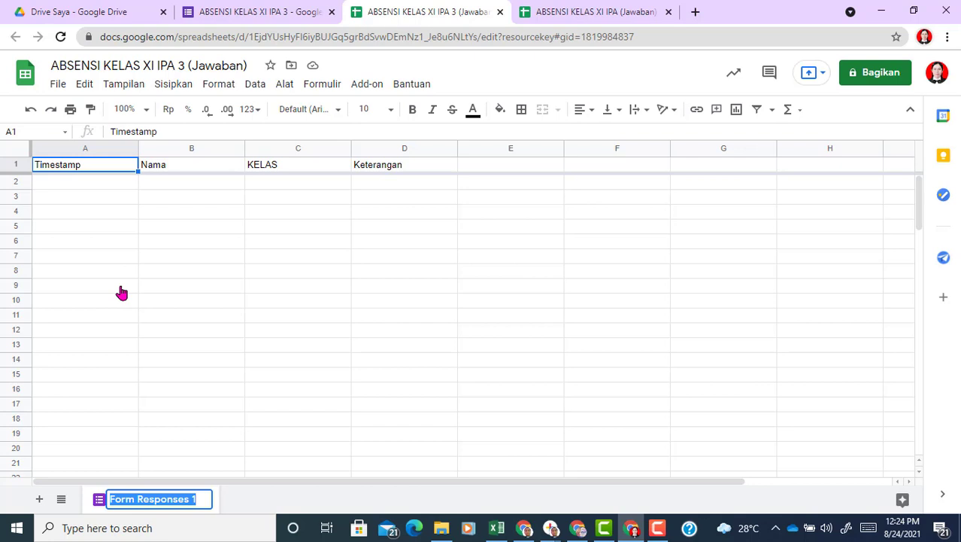
pyautogui.write('RESPON')
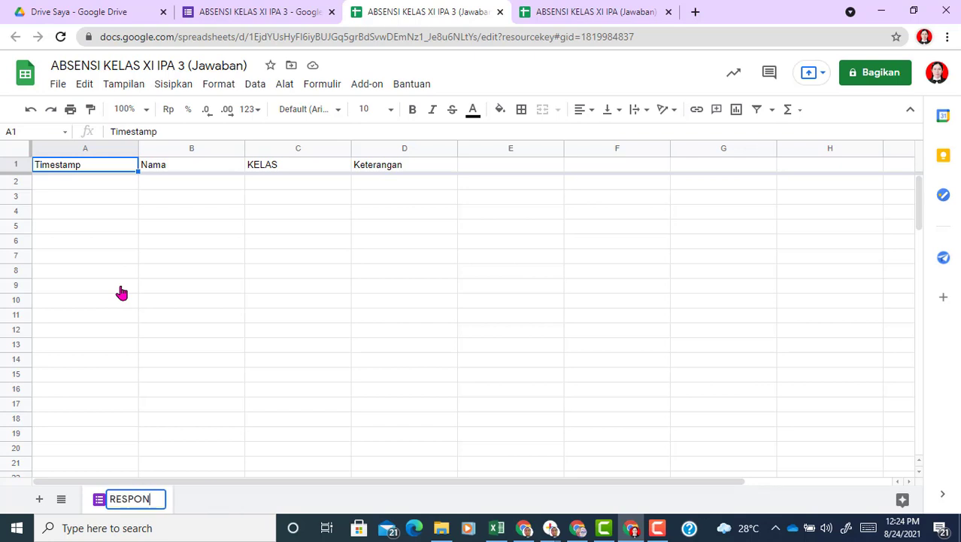
# Step: Add a second sheet named REKAP, then return to RESPON
pyautogui.click(39, 500)
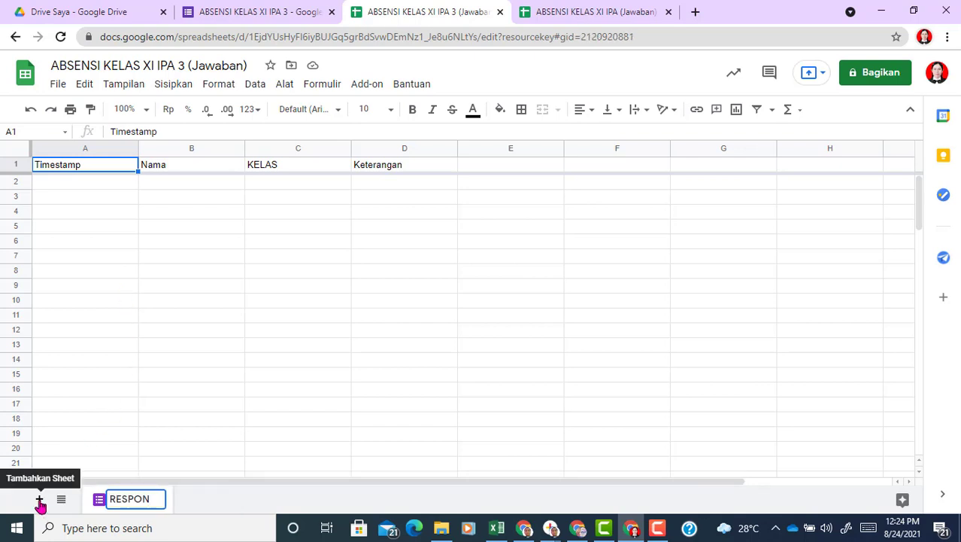
pyautogui.click(228, 499)
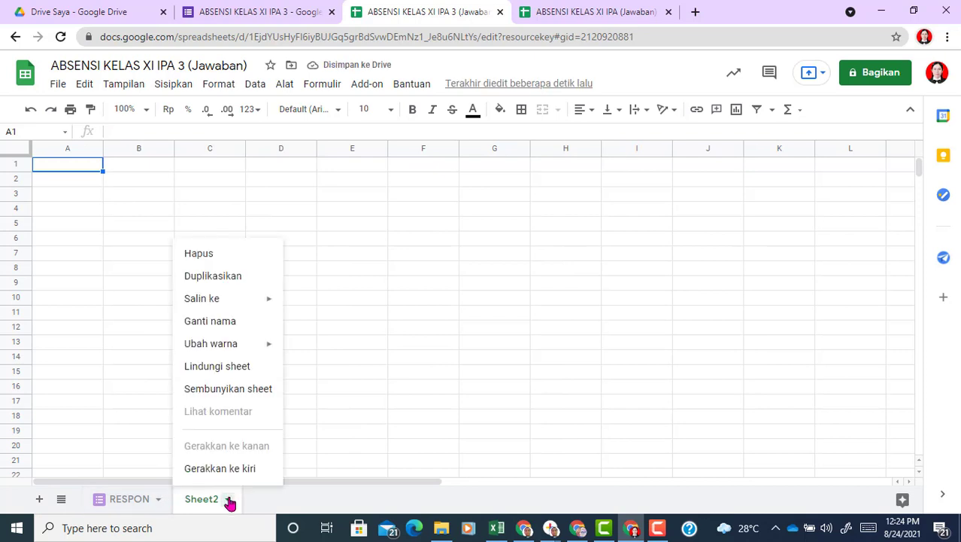
pyautogui.click(219, 329)
pyautogui.write('REKAP')
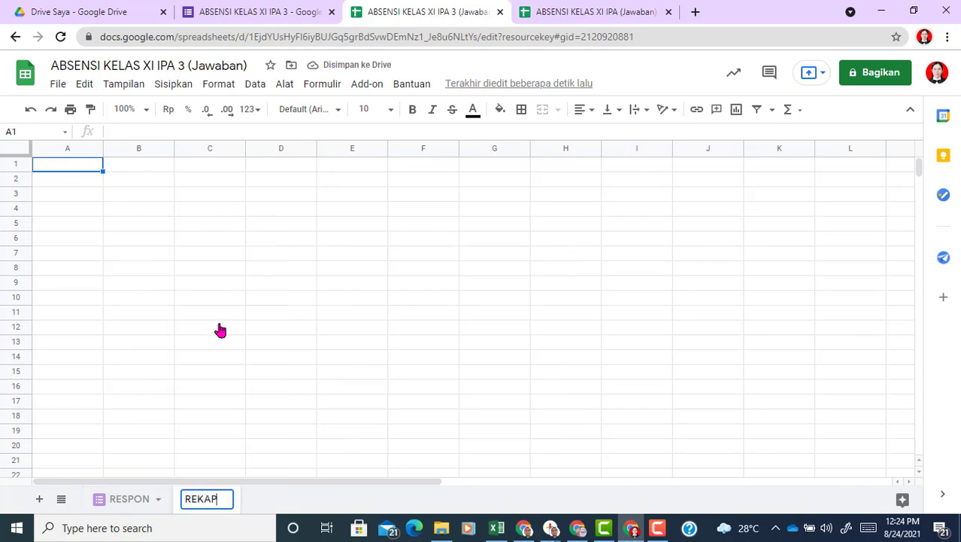
pyautogui.press('Return')
pyautogui.click(230, 346)
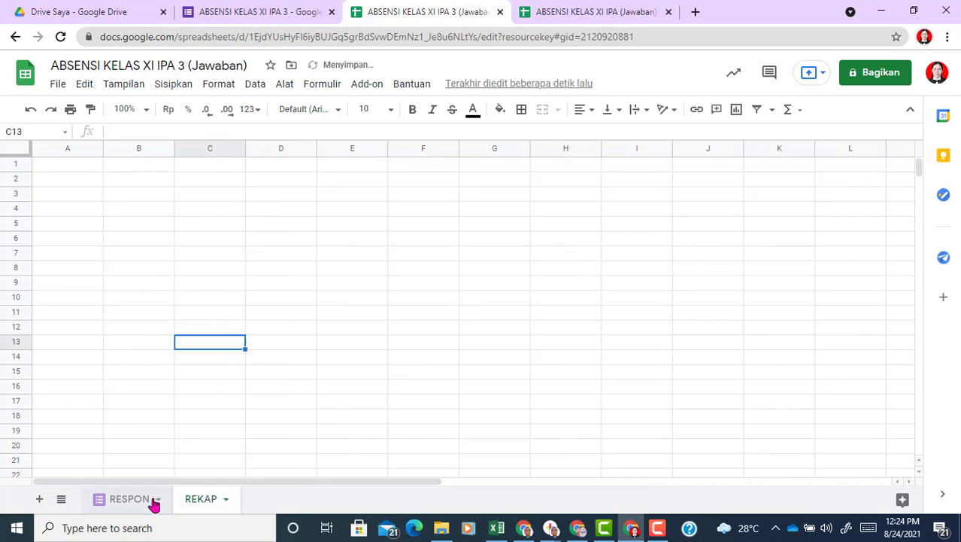
pyautogui.click(150, 501)
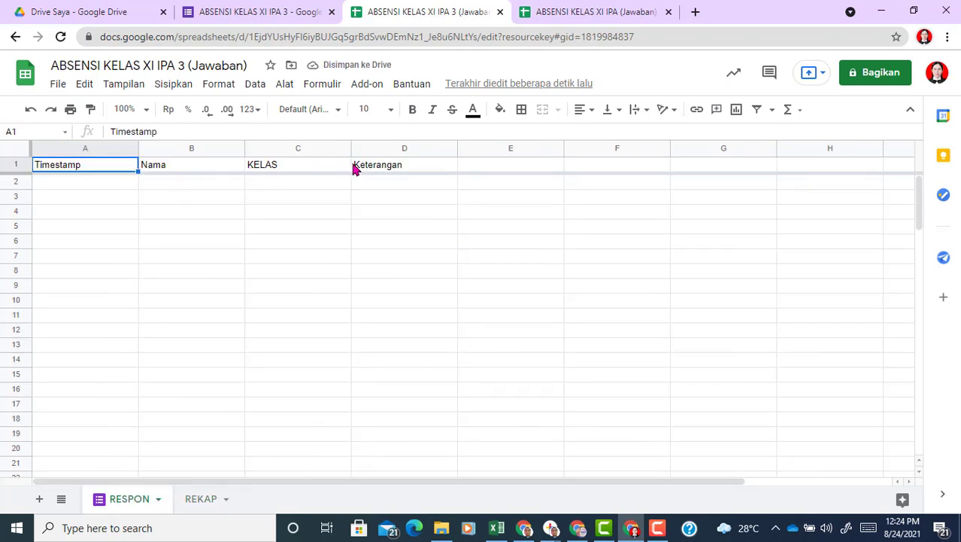
# Step: Copy the TANGGAL ABSEN, ABSENSI SISWA and KETERANGAN formulas from the XI IPA sheet into RESPON E1:G1
pyautogui.click(482, 166)
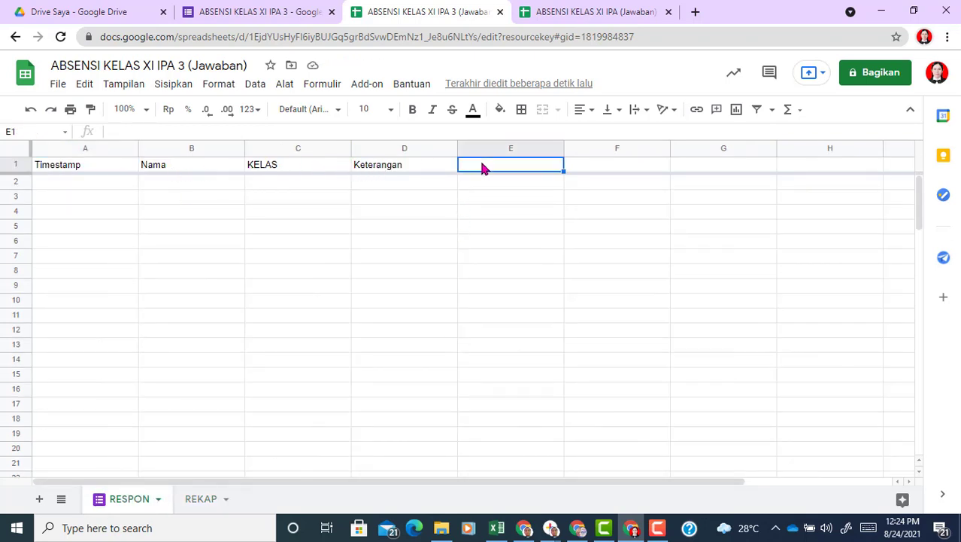
pyautogui.click(577, 14)
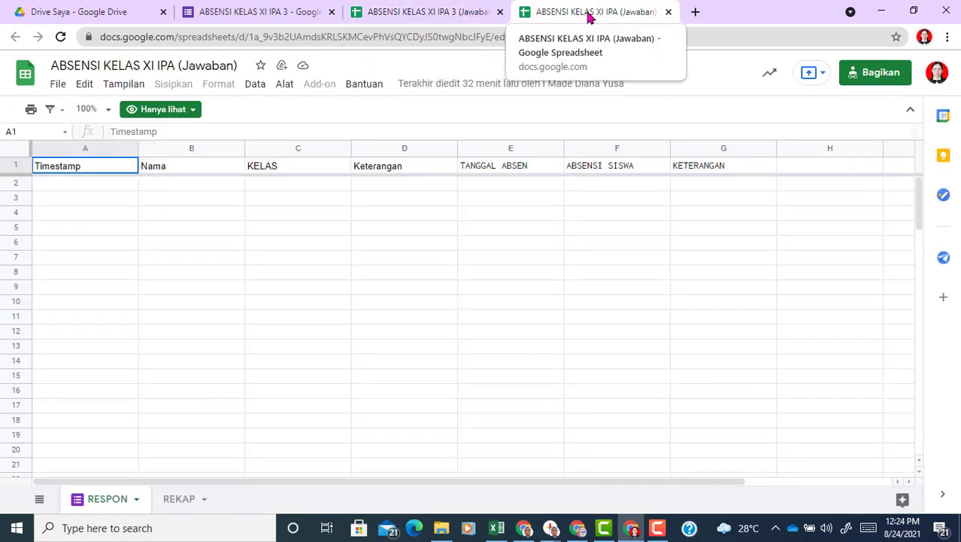
pyautogui.click(516, 168)
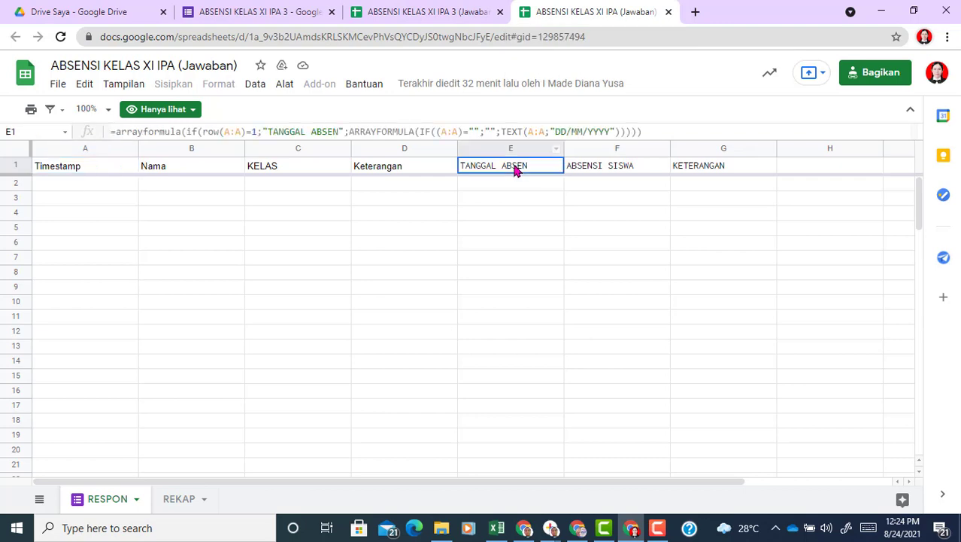
pyautogui.hotkey('shift', 'Right')
pyautogui.hotkey('ctrl', 'c')
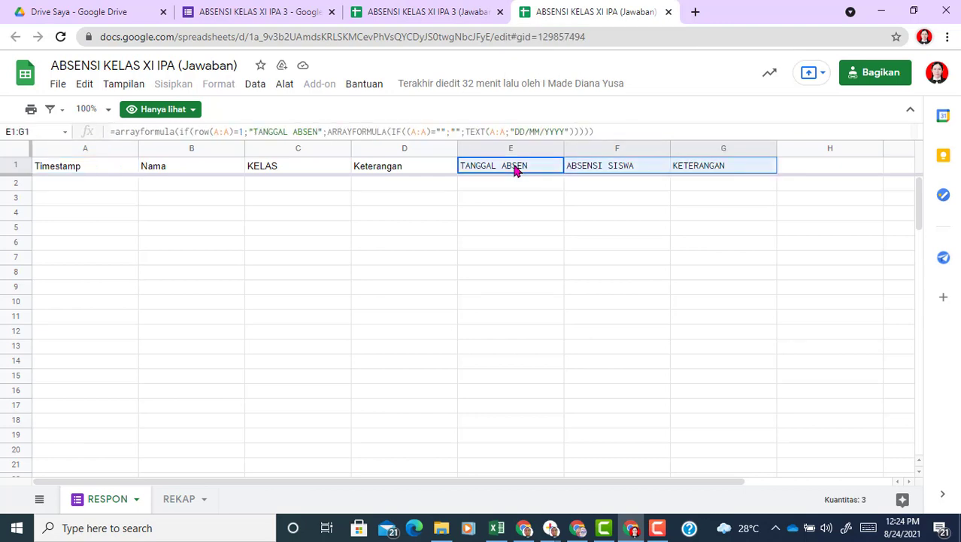
pyautogui.click(419, 11)
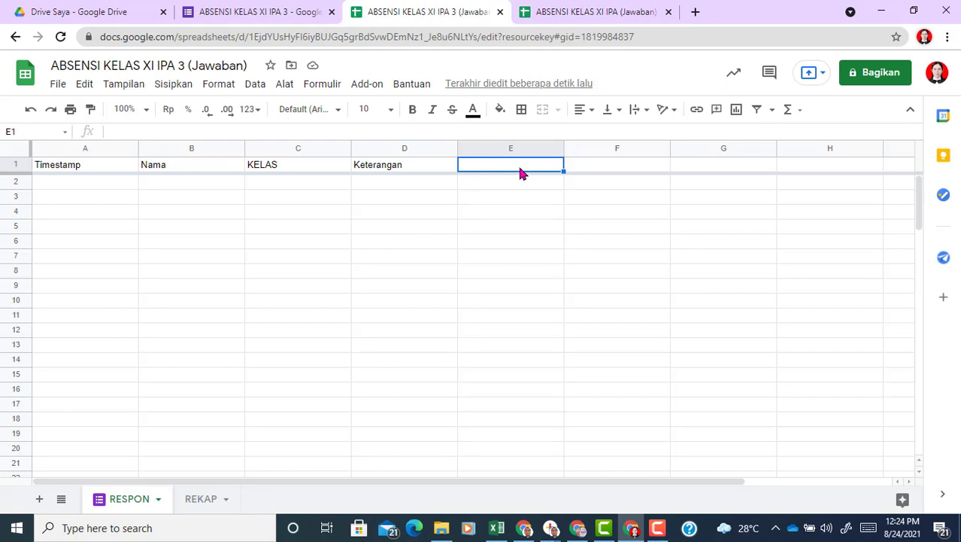
pyautogui.hotkey('ctrl', 'v')
pyautogui.click(530, 194)
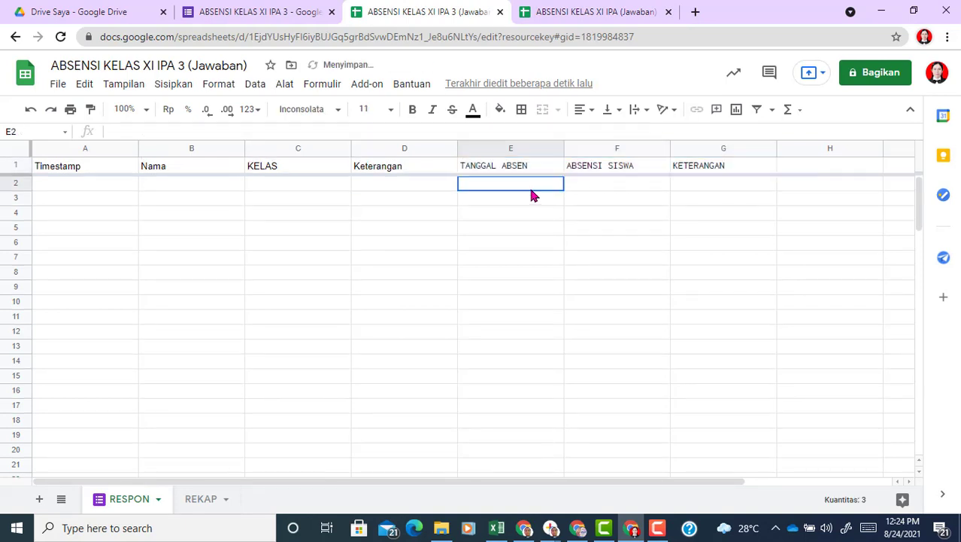
pyautogui.click(503, 166)
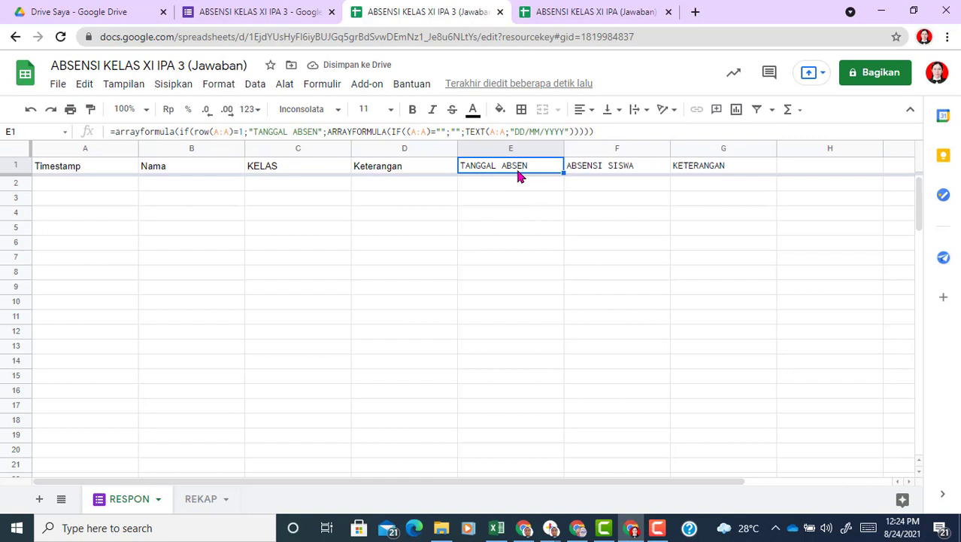
pyautogui.click(610, 170)
pyautogui.click(687, 167)
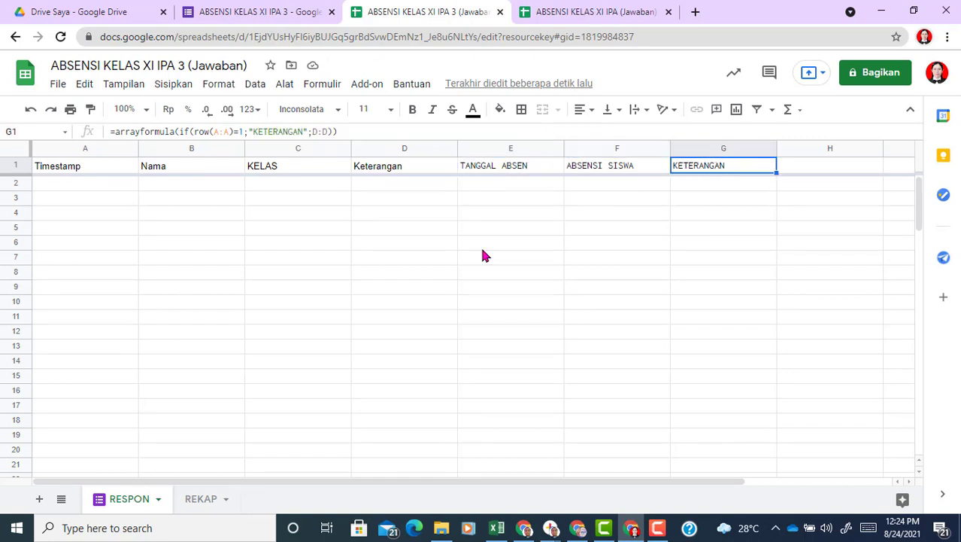
pyautogui.click(197, 498)
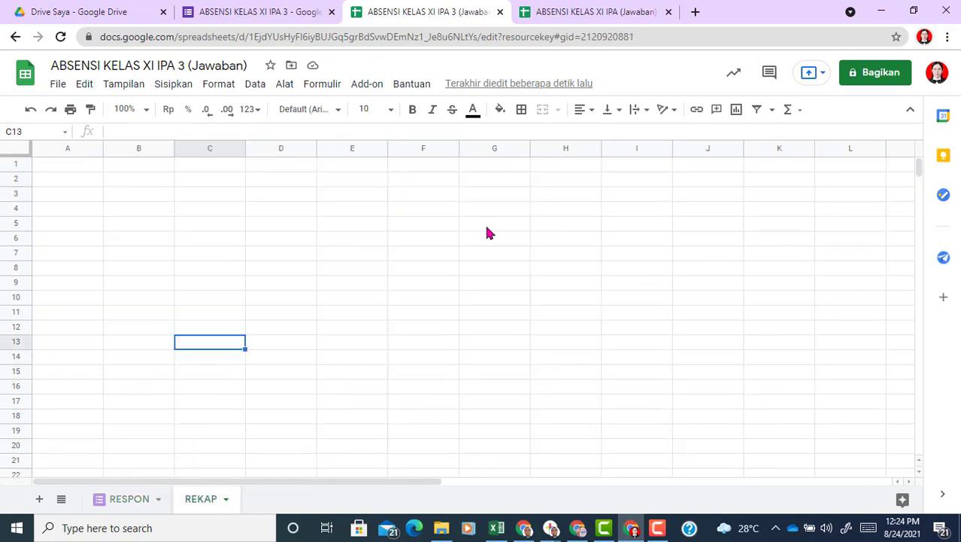
# Step: Copy the A1:M8 attendance table from the XI IPA spreadsheet's REKAP sheet
pyautogui.click(611, 11)
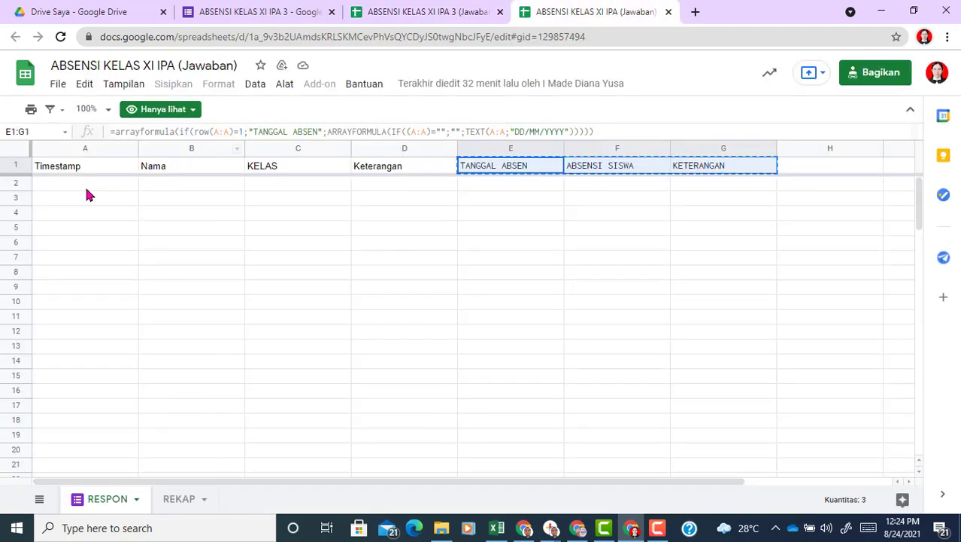
pyautogui.click(173, 503)
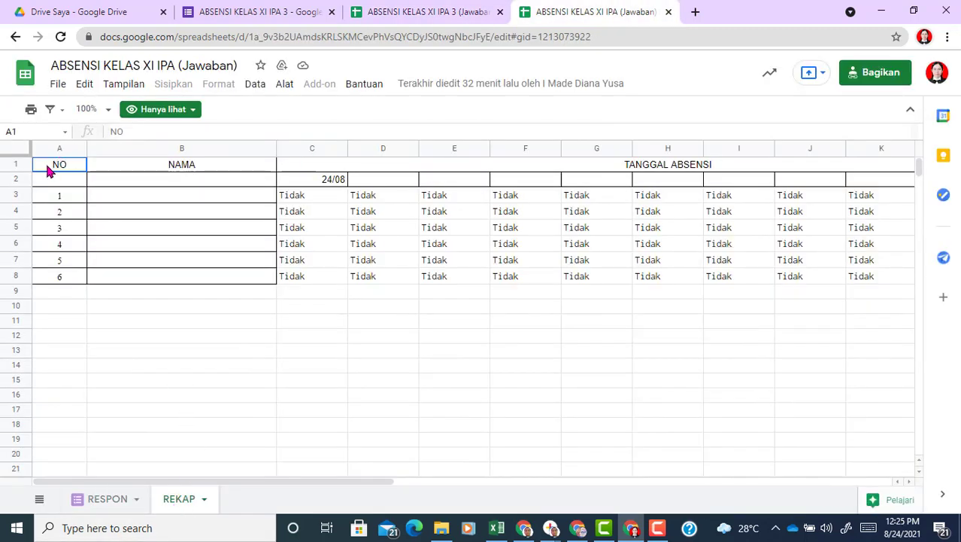
pyautogui.hotkey('shift', 'Right')
pyautogui.hotkey('shift', 'Right')
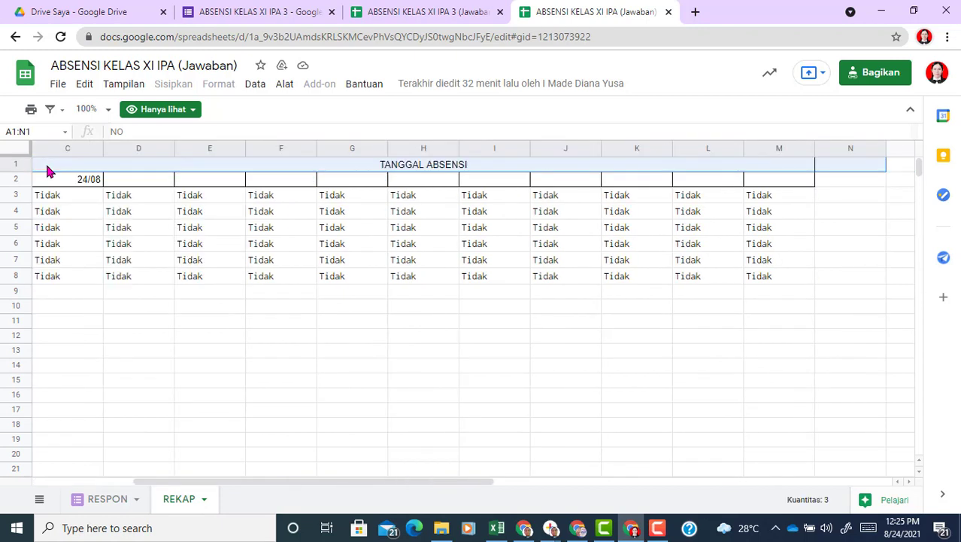
pyautogui.hotkey('shift', 'Down')
pyautogui.hotkey('shift', 'Down')
pyautogui.hotkey('shift', 'Down')
pyautogui.hotkey('shift', 'Down')
pyautogui.hotkey('shift', 'Down')
pyautogui.hotkey('shift', 'Down')
pyautogui.hotkey('shift', 'Down')
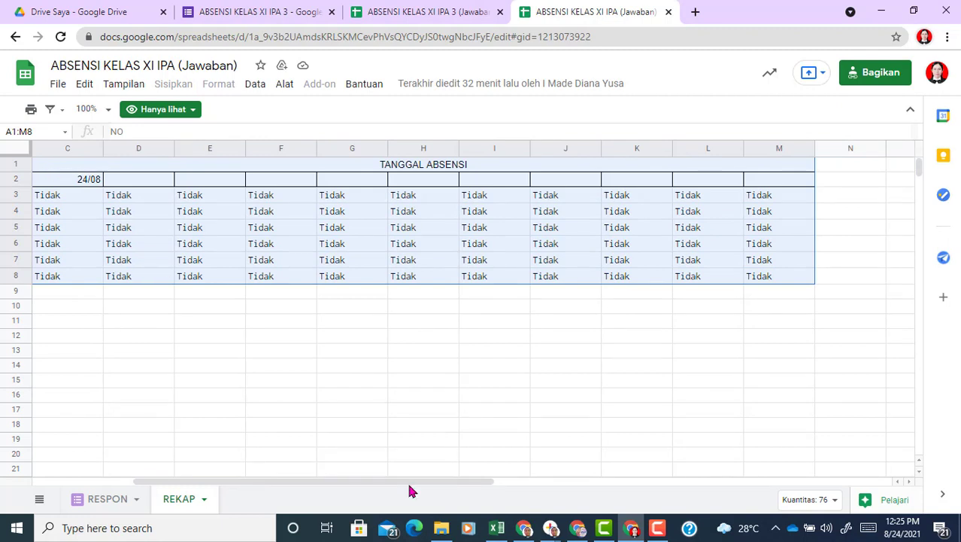
pyautogui.moveTo(400, 483); pyautogui.dragTo(237, 471)
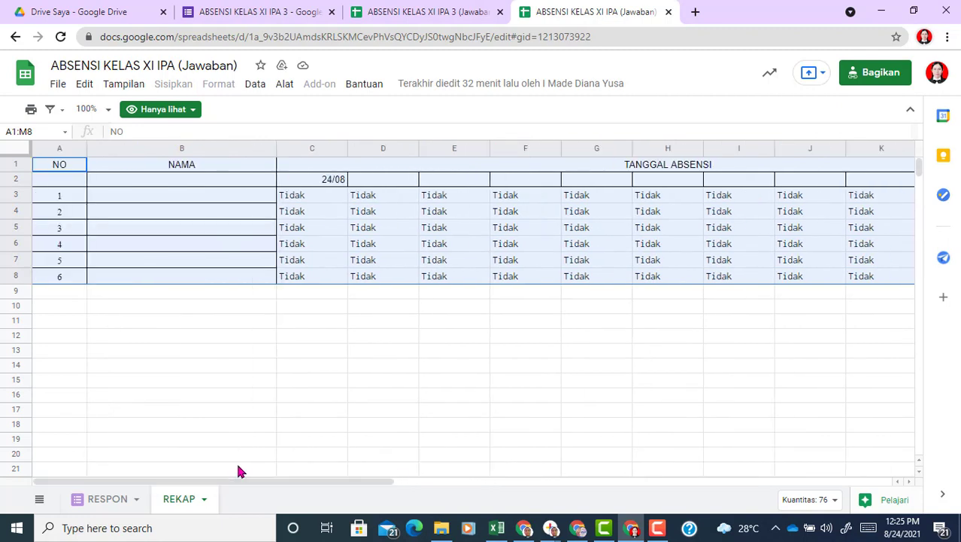
# Step: Paste the table at A1 of the XI IPA 3 REKAP sheet and narrow column A
pyautogui.click(407, 11)
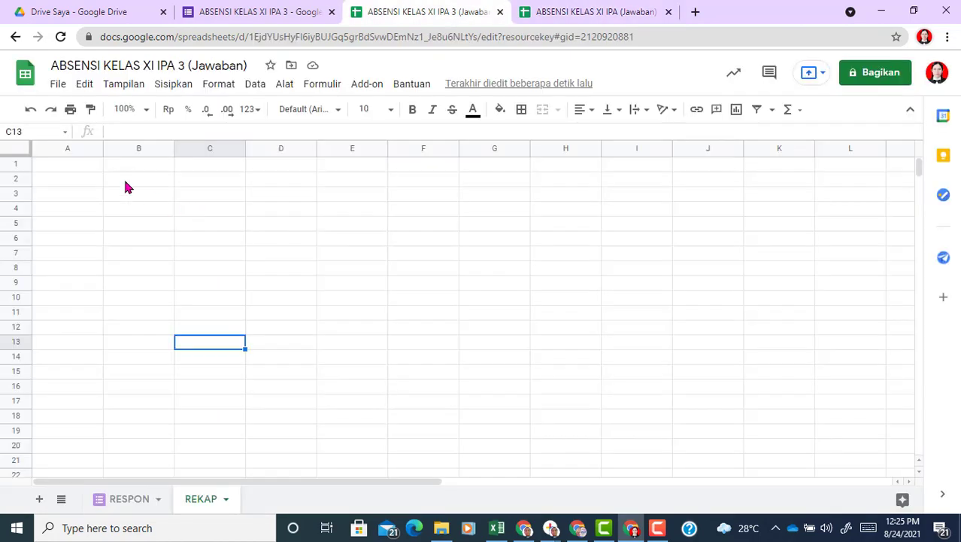
pyautogui.click(72, 165)
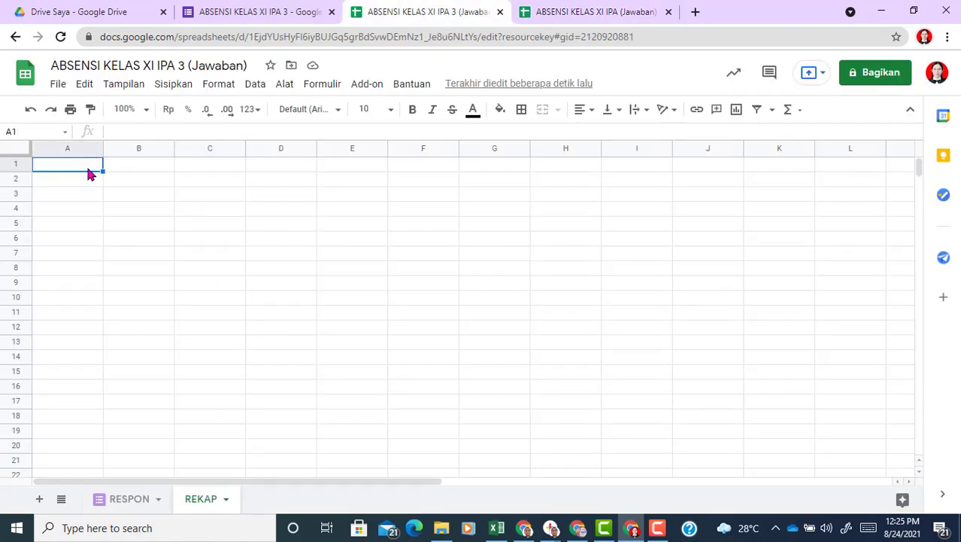
pyautogui.rightClick(88, 173)
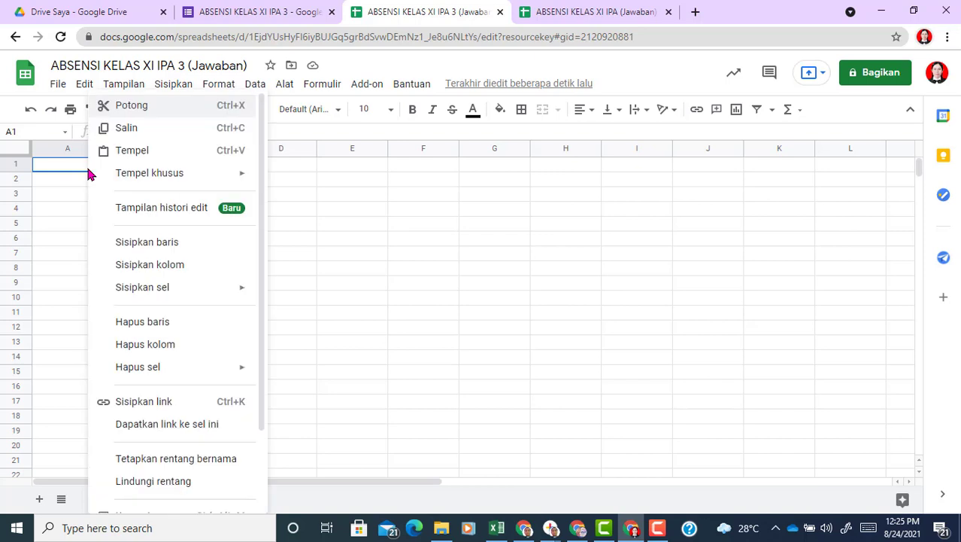
pyautogui.click(136, 151)
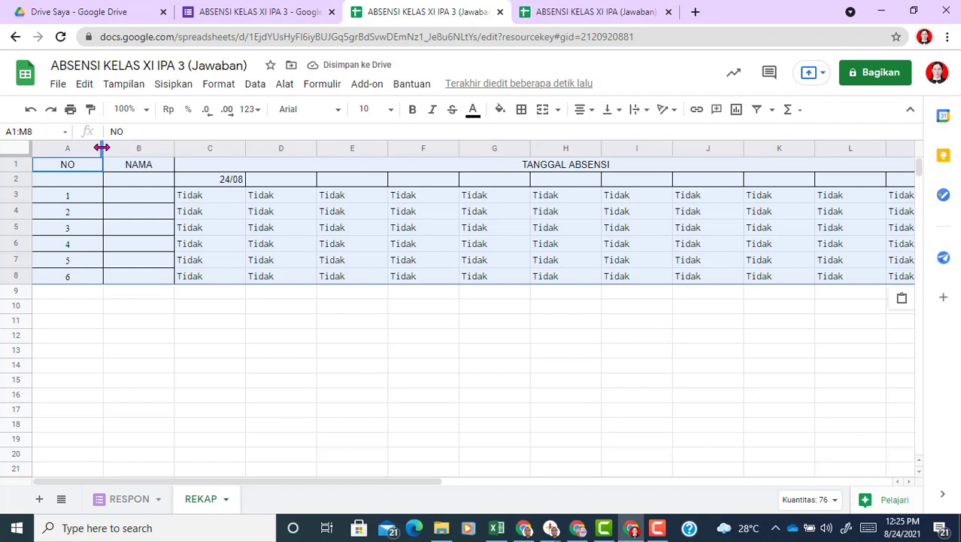
pyautogui.moveTo(102, 148); pyautogui.dragTo(73, 147)
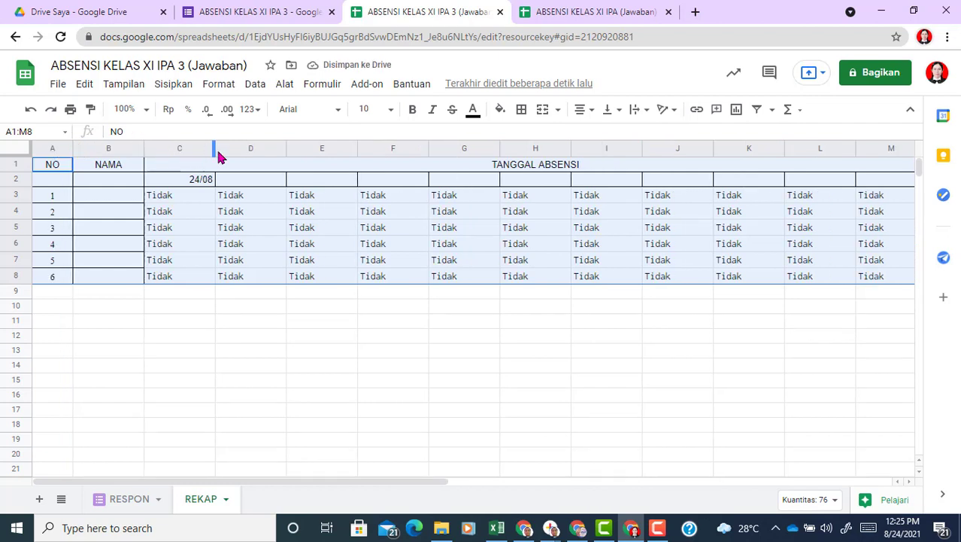
pyautogui.moveTo(214, 147); pyautogui.dragTo(254, 147)
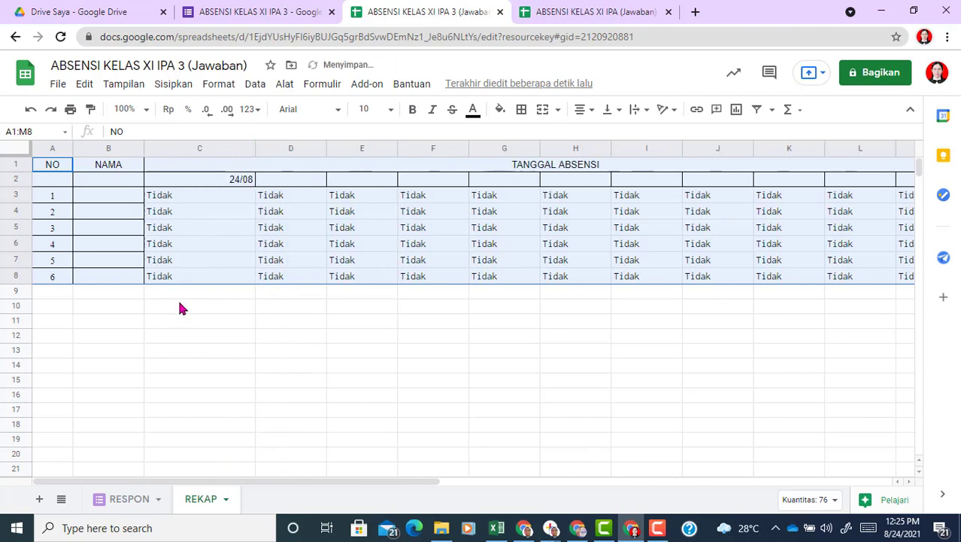
pyautogui.hotkey('ctrl', 'z')
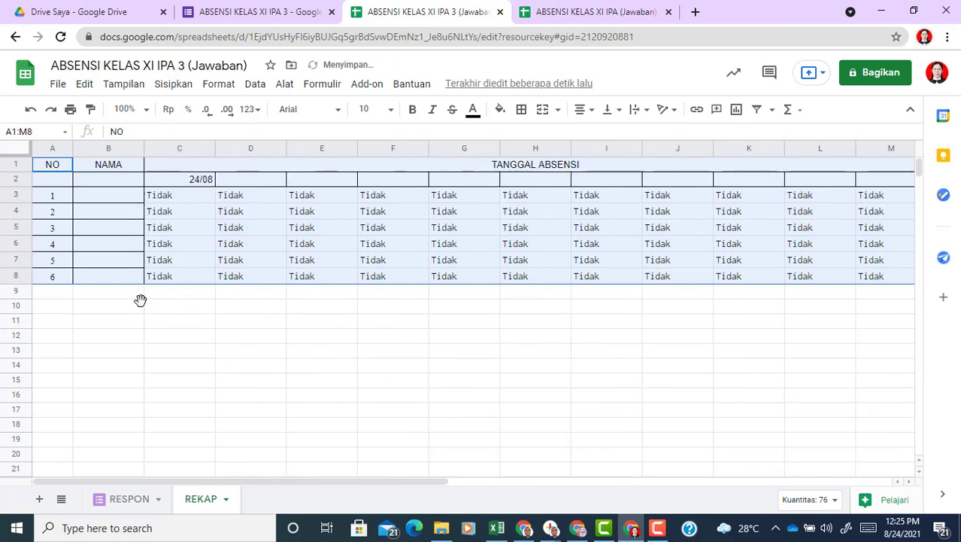
pyautogui.click(140, 300)
# Step: Widen column B (NAMA) on REKAP so full student names fit
pyautogui.moveTo(143, 146); pyautogui.dragTo(261, 146)
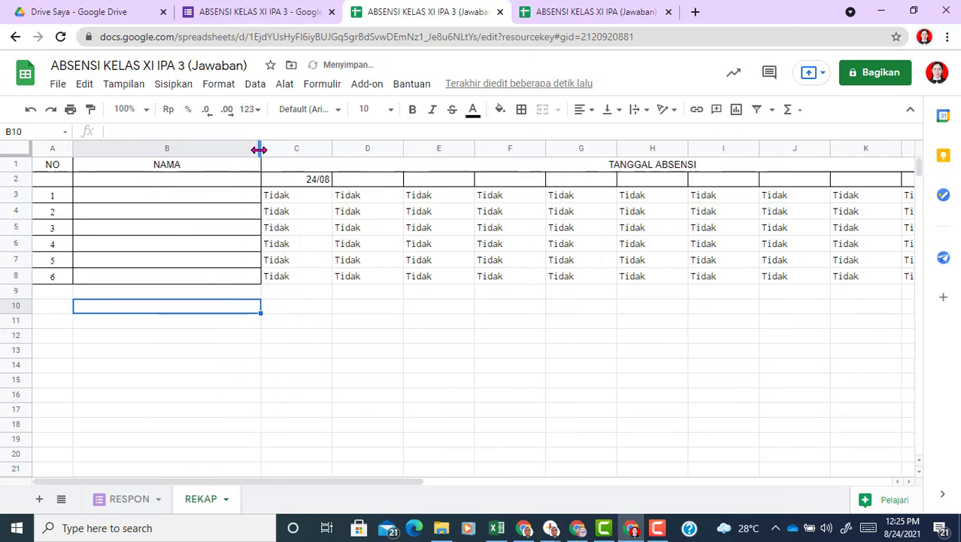
pyautogui.click(292, 197)
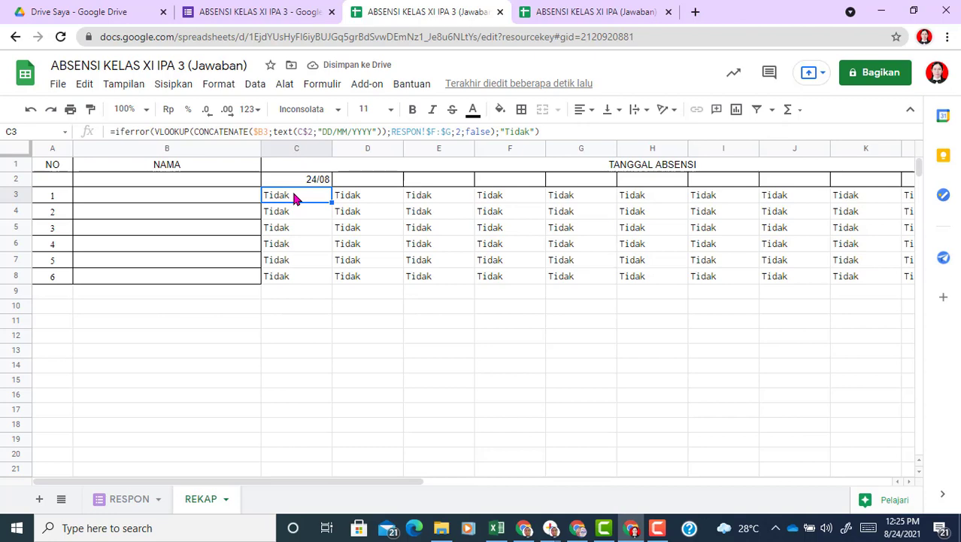
pyautogui.click(209, 185)
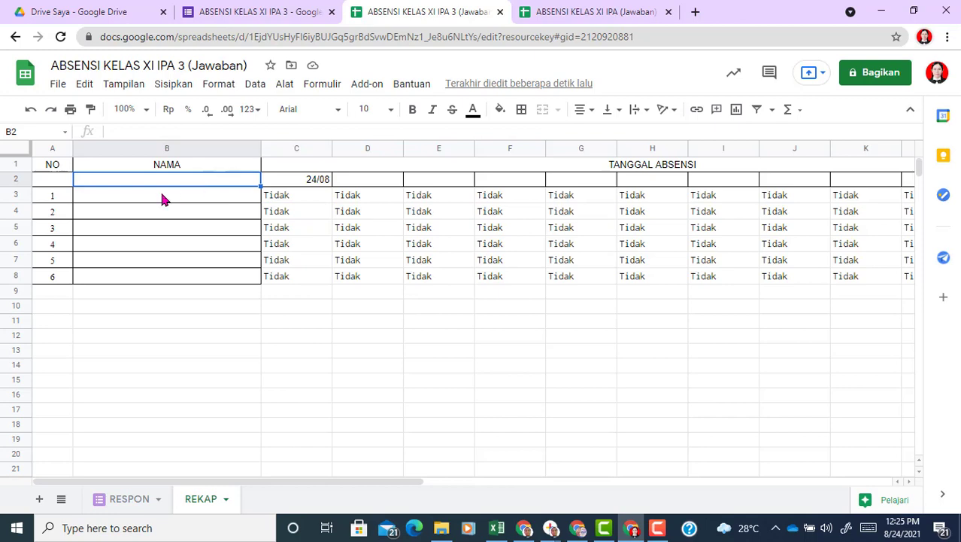
# Step: Copy the 30 student names again from the Excel XI Matematika dan Sains 3 roster
pyautogui.click(498, 528)
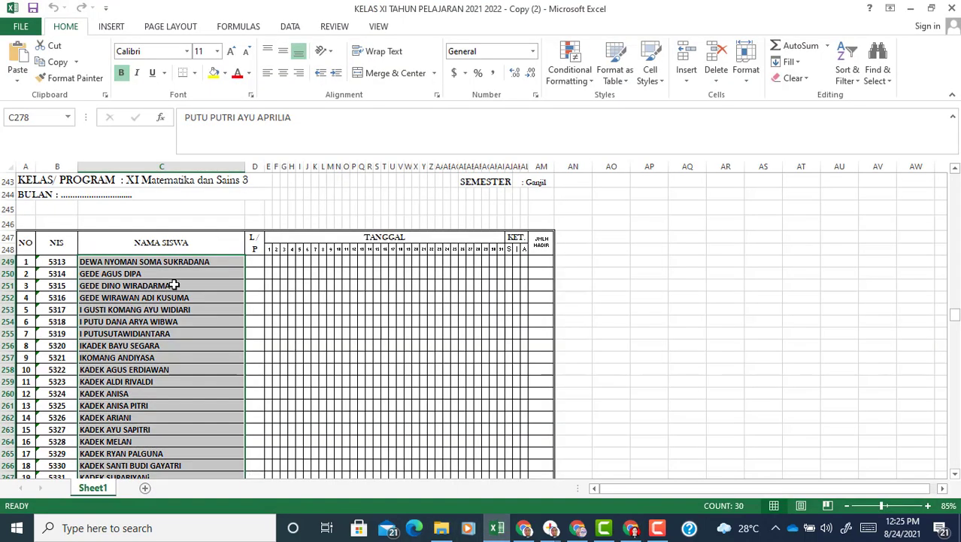
pyautogui.hotkey('ctrl', 'c')
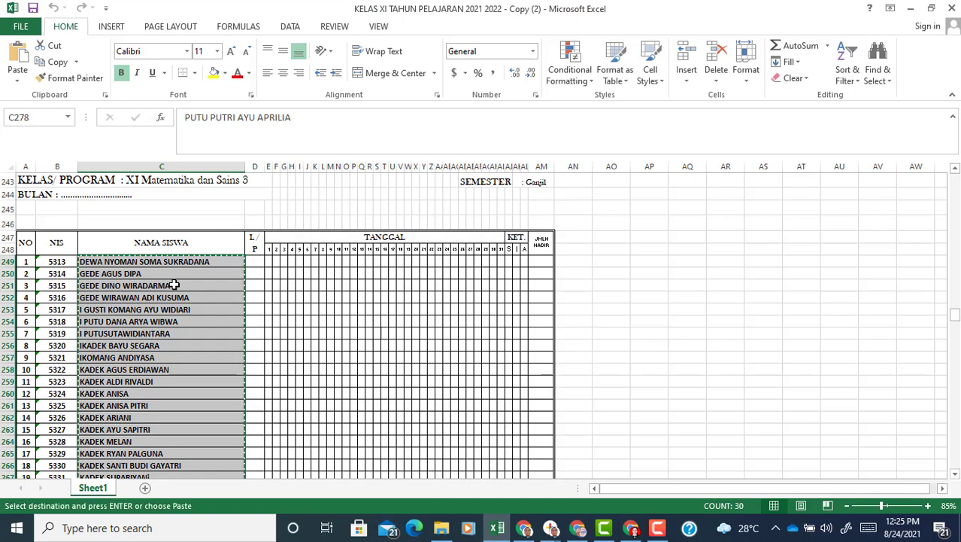
pyautogui.click(632, 528)
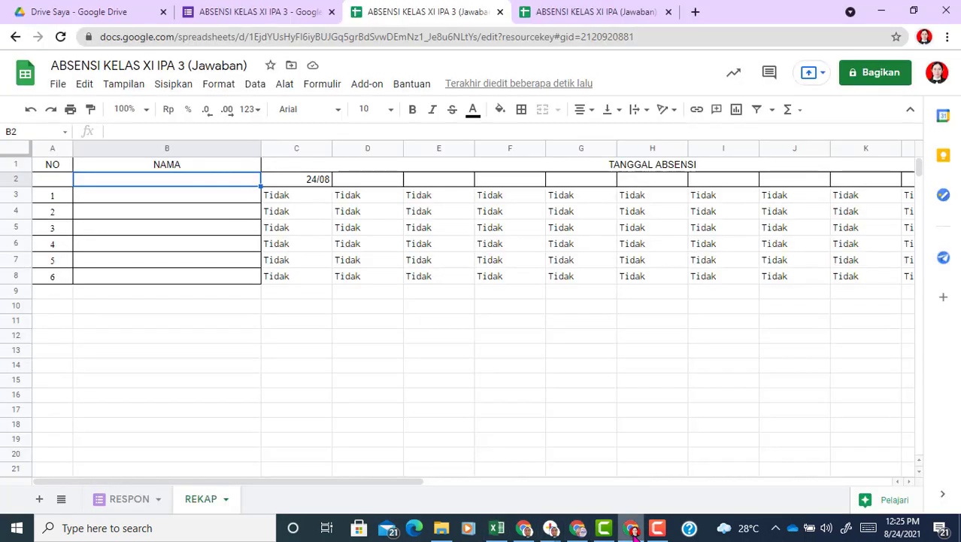
# Step: Paste the 30 student names into B3 and number column A from 1 to 30
pyautogui.click(182, 199)
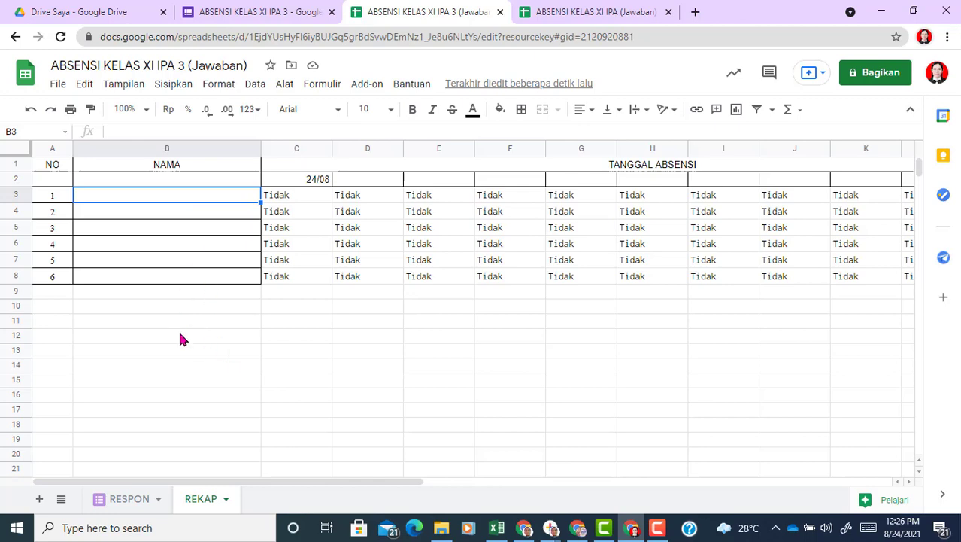
pyautogui.hotkey('ctrl', 'v')
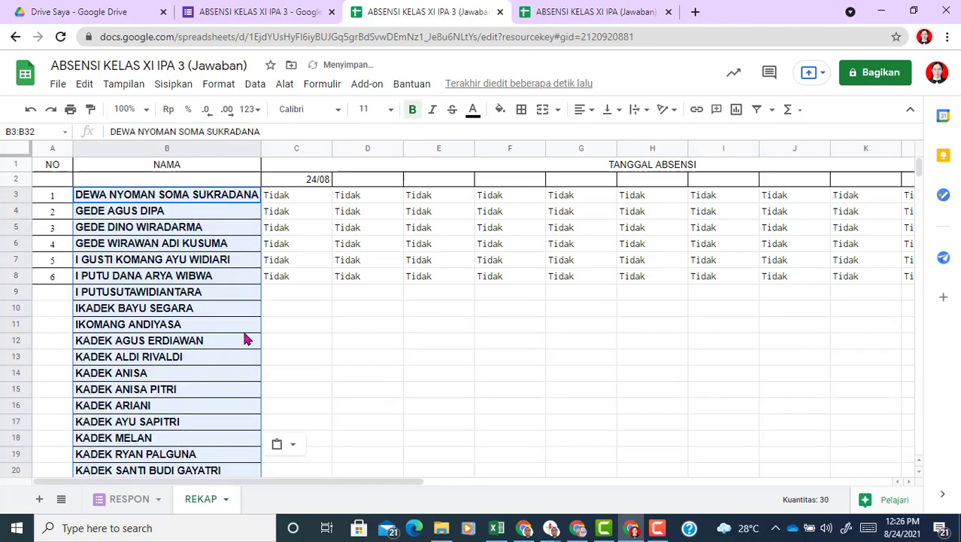
pyautogui.click(57, 201)
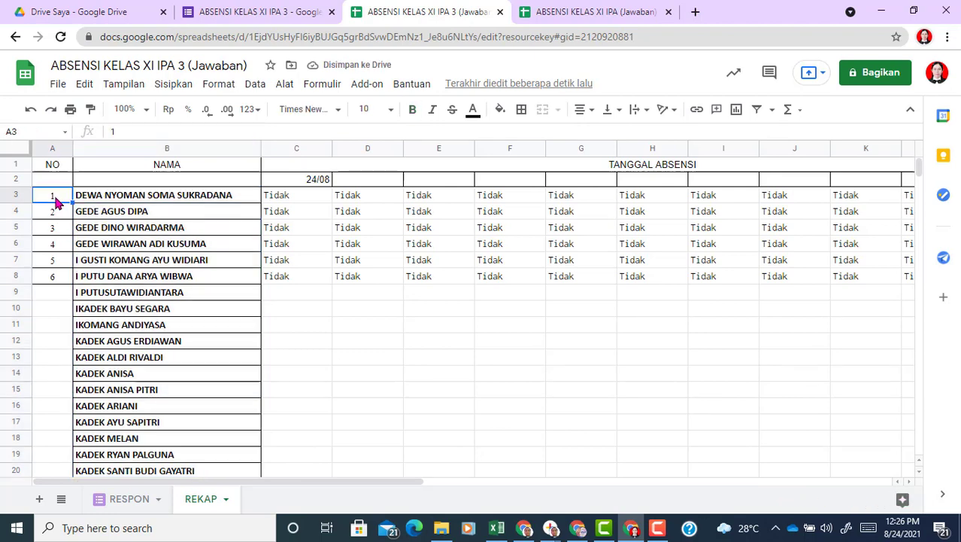
pyautogui.moveTo(59, 204); pyautogui.dragTo(56, 213)
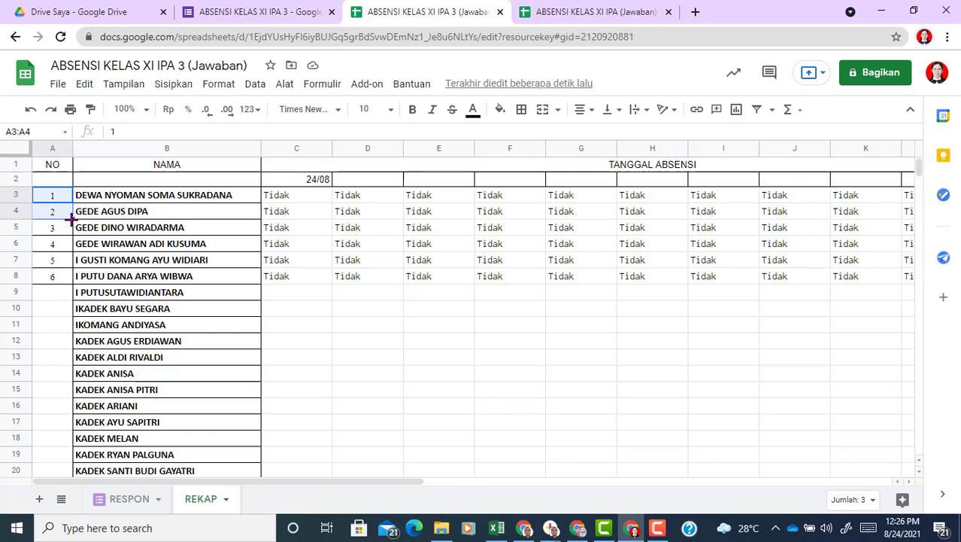
pyautogui.moveTo(71, 218); pyautogui.dragTo(73, 436)
pyautogui.click(321, 398)
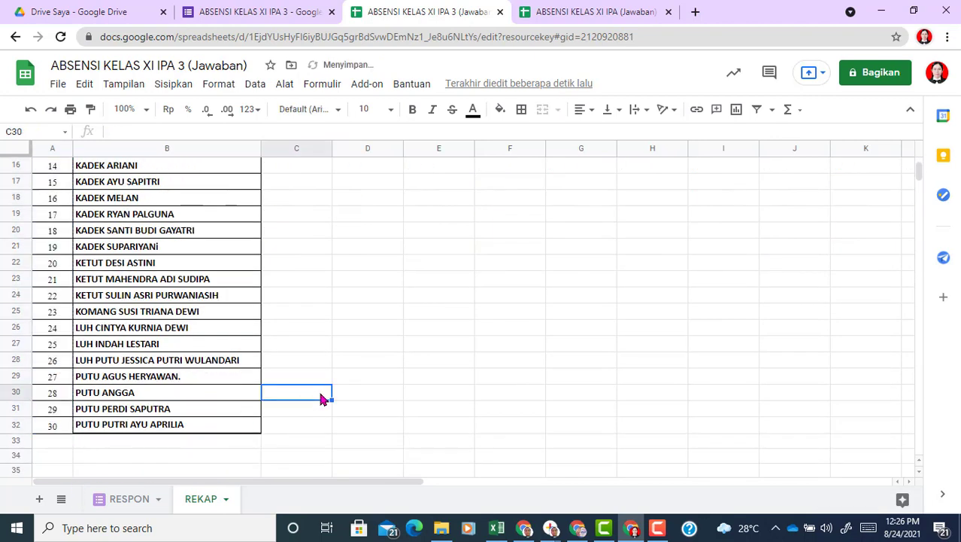
pyautogui.press('Up')
pyautogui.press('Up')
pyautogui.press('Up')
pyautogui.press('Up')
pyautogui.press('Up')
pyautogui.press('Up')
pyautogui.press('Up')
pyautogui.press('Up')
pyautogui.press('Up')
pyautogui.press('Up')
pyautogui.press('Up')
pyautogui.press('Up')
pyautogui.press('Up')
pyautogui.press('Up')
pyautogui.press('Up')
pyautogui.press('Up')
pyautogui.press('Up')
pyautogui.press('Up')
pyautogui.press('Up')
pyautogui.press('Up')
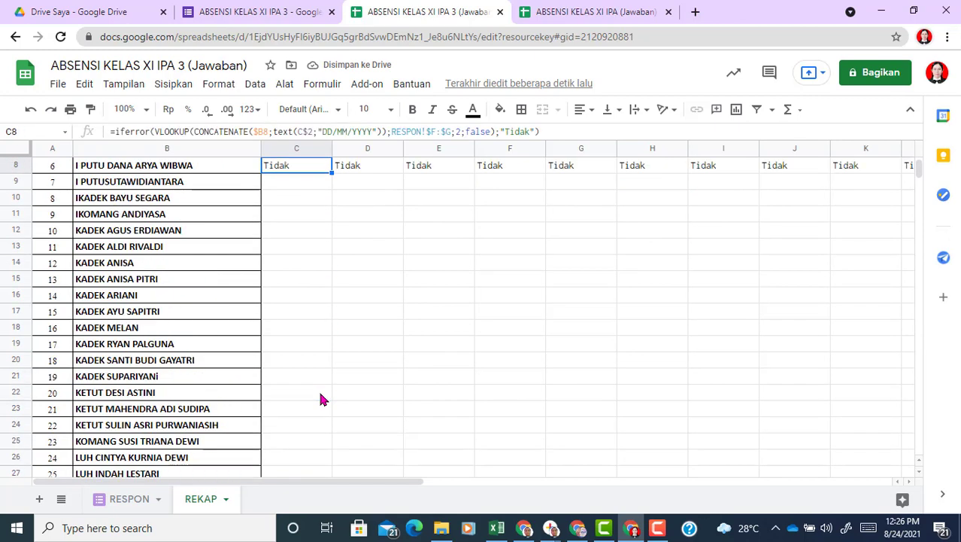
# Step: Copy the C3 Tidak attendance formula down to row 32 and across to column T
pyautogui.press('Down')
pyautogui.press('Down')
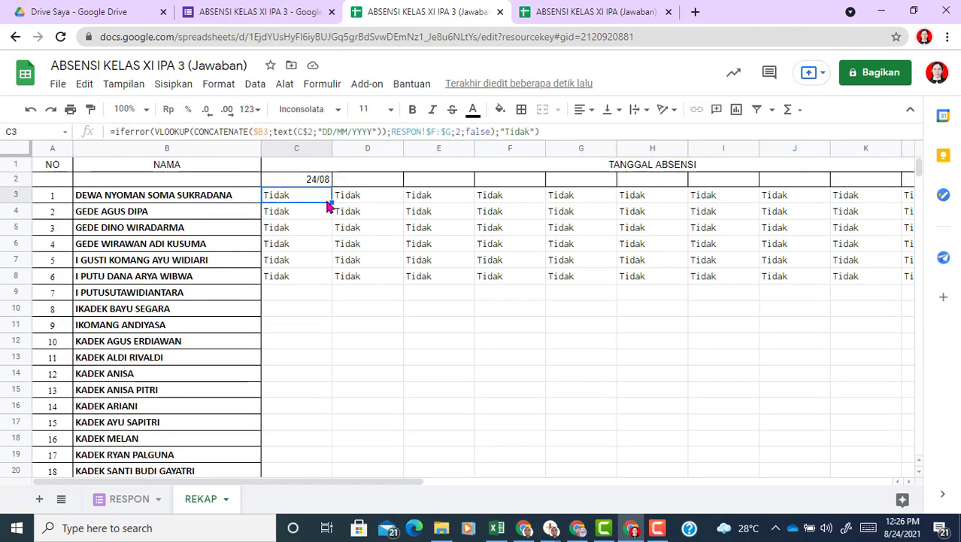
pyautogui.moveTo(333, 203); pyautogui.dragTo(912, 360)
pyautogui.moveTo(881, 393); pyautogui.dragTo(881, 393)
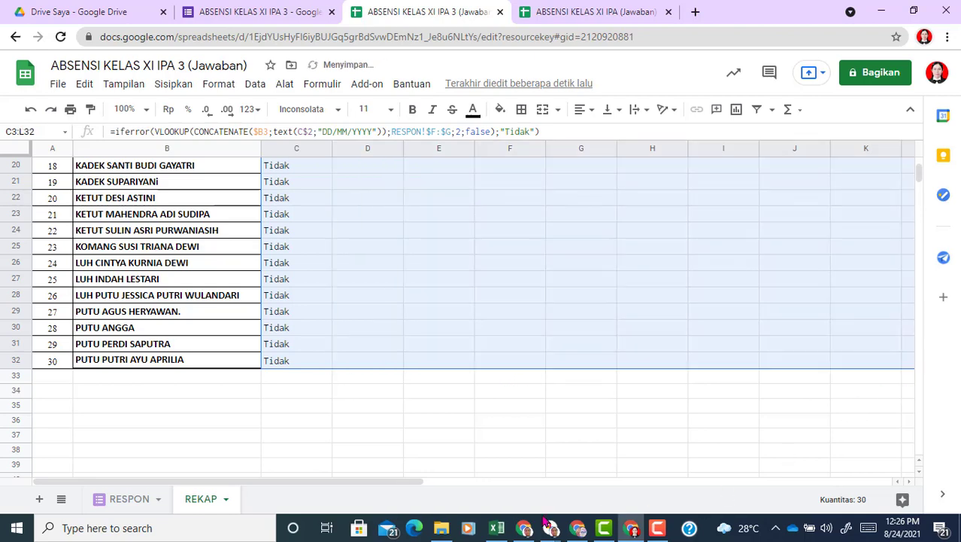
pyautogui.moveTo(406, 480); pyautogui.dragTo(723, 478)
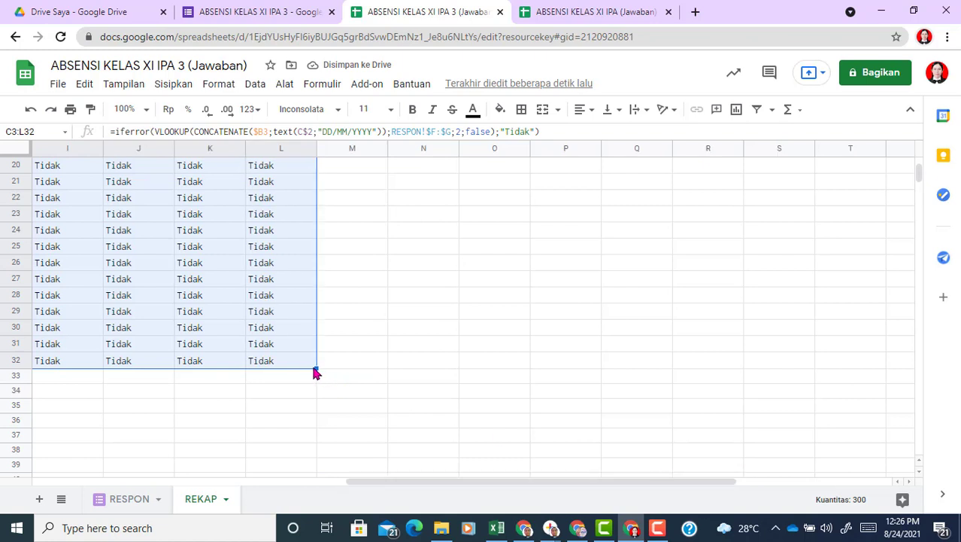
pyautogui.moveTo(316, 365); pyautogui.dragTo(824, 377)
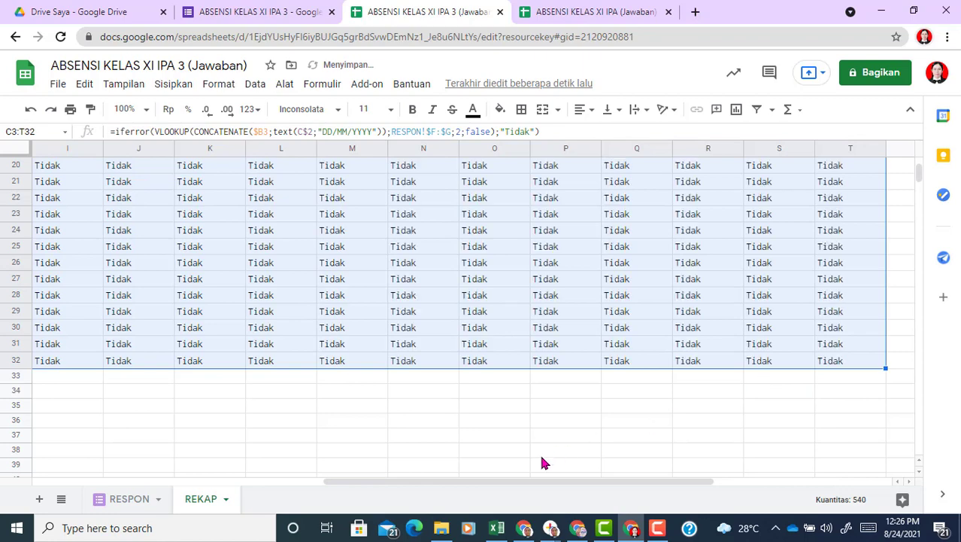
pyautogui.moveTo(509, 480); pyautogui.dragTo(189, 483)
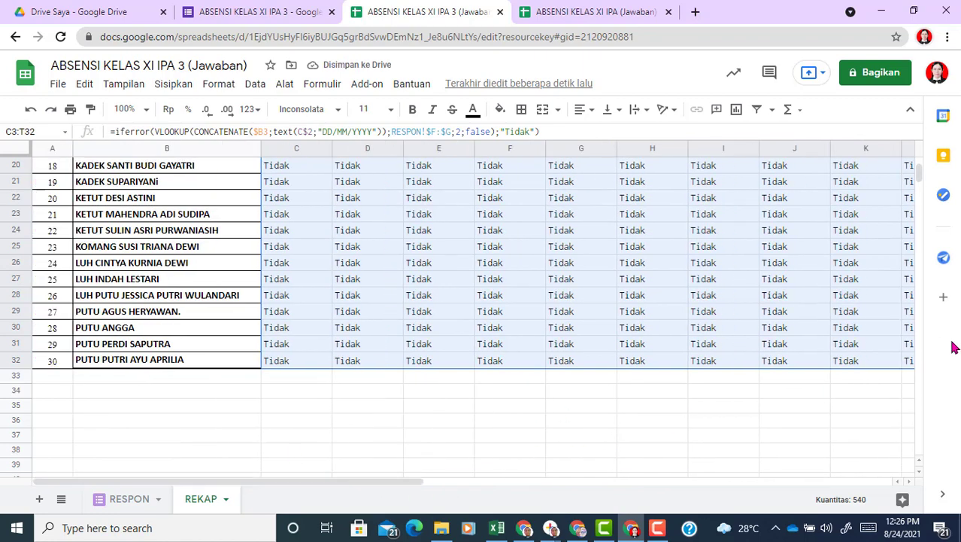
pyautogui.moveTo(918, 173); pyautogui.dragTo(919, 156)
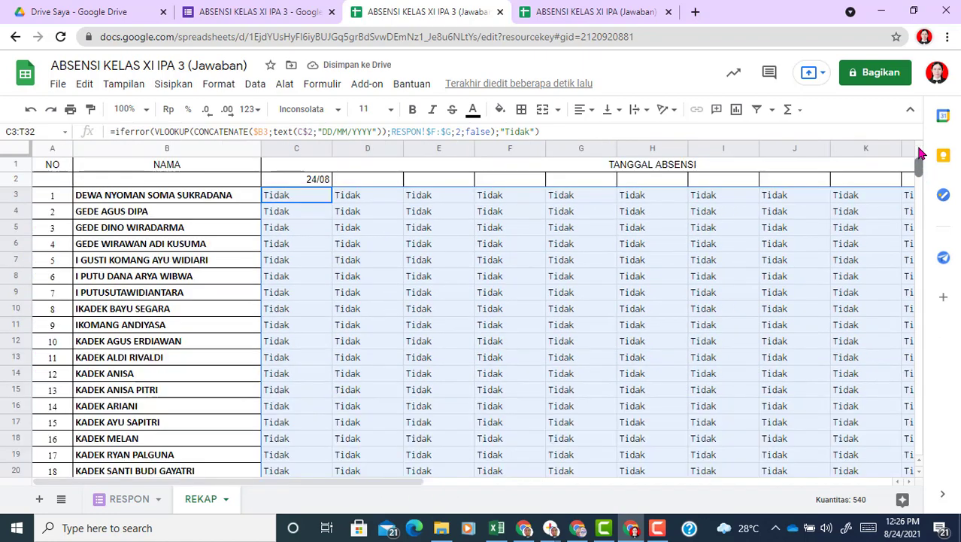
pyautogui.click(325, 246)
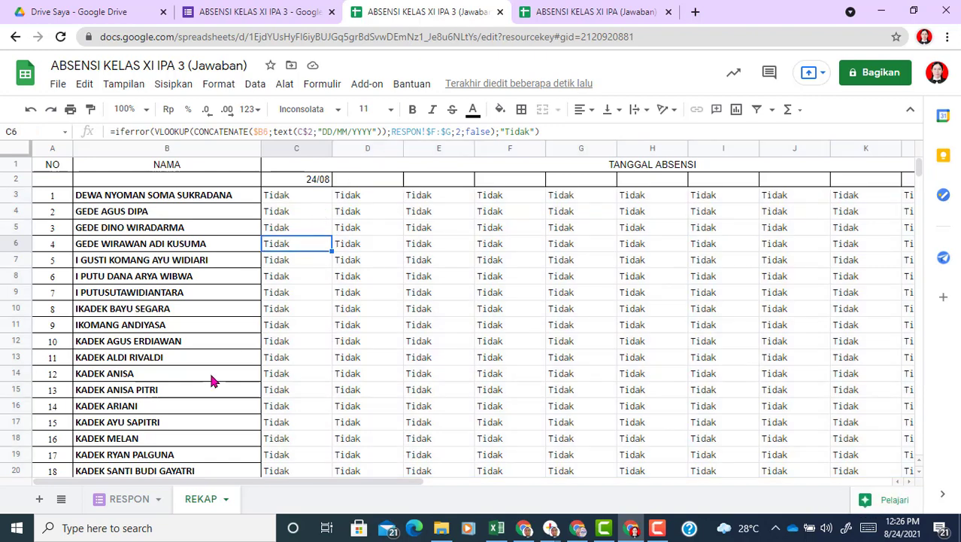
# Step: Open the attendance form's respondent preview from the form editor
pyautogui.click(123, 500)
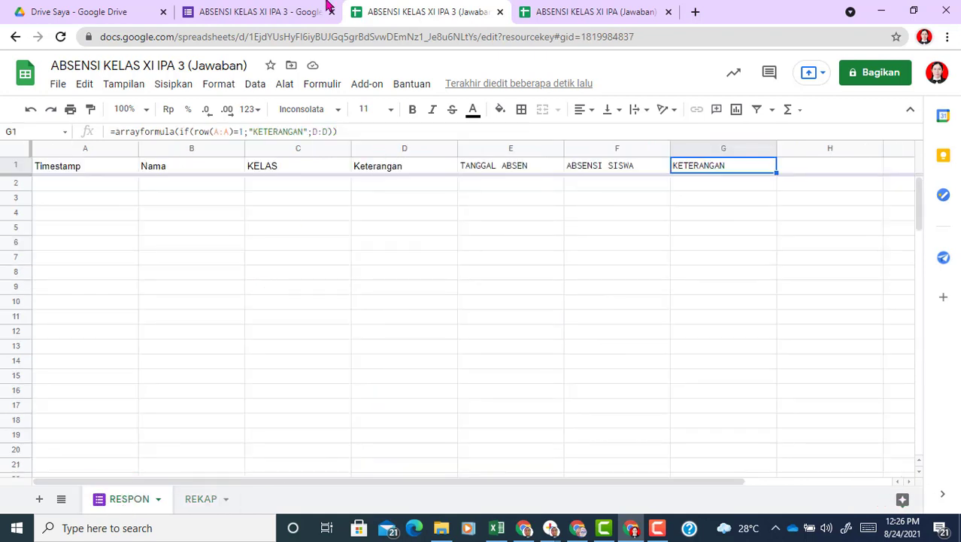
pyautogui.click(264, 13)
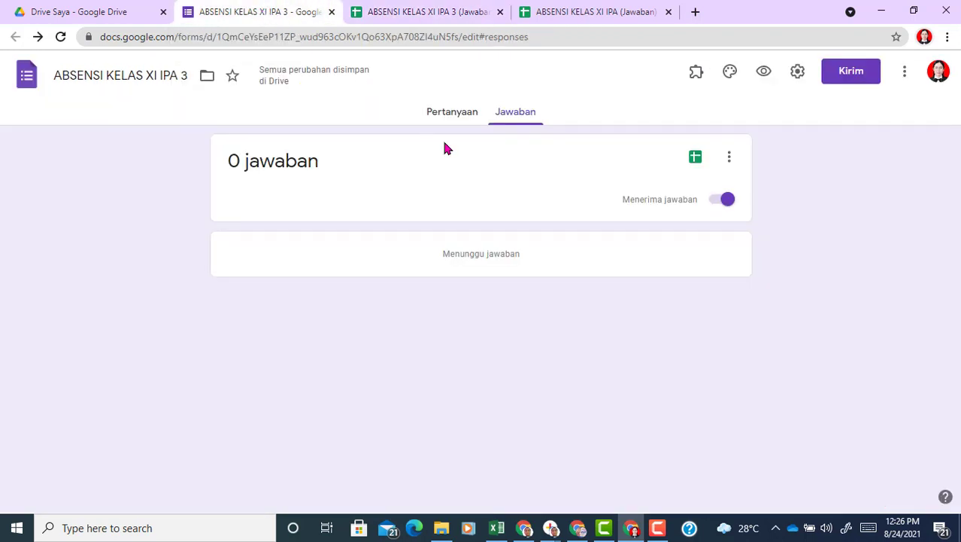
pyautogui.click(763, 80)
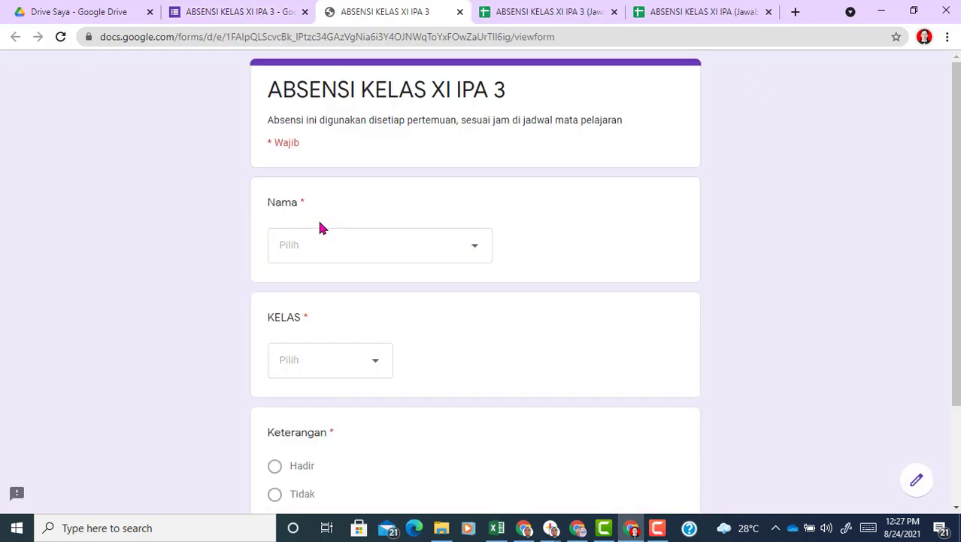
# Step: Submit a test response for the second student, class XI IPA 3, marked Hadir
pyautogui.click(401, 253)
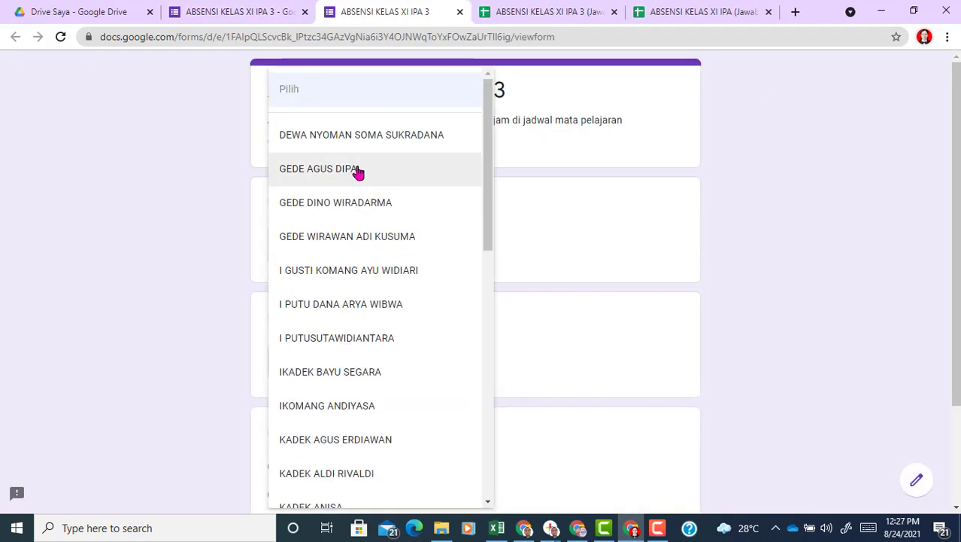
pyautogui.click(354, 170)
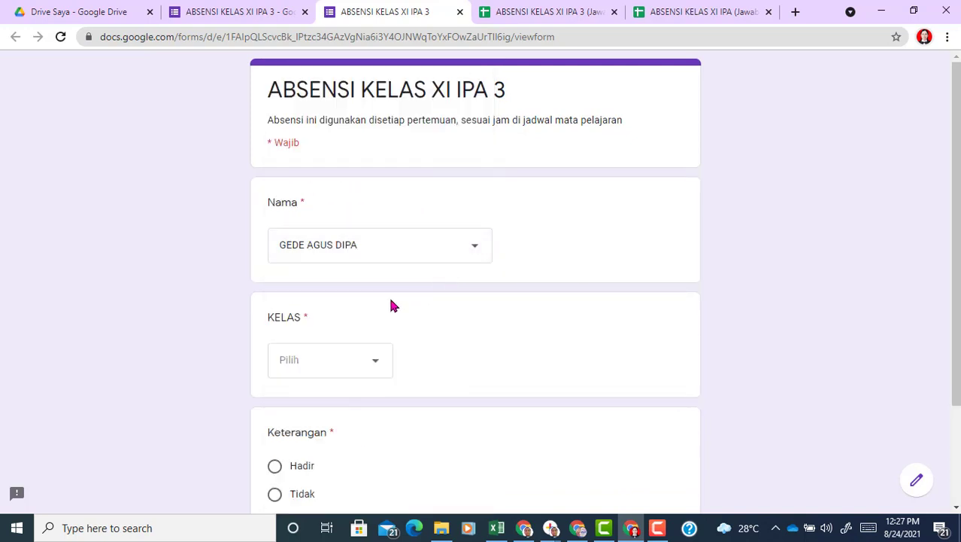
pyautogui.click(369, 363)
pyautogui.click(305, 473)
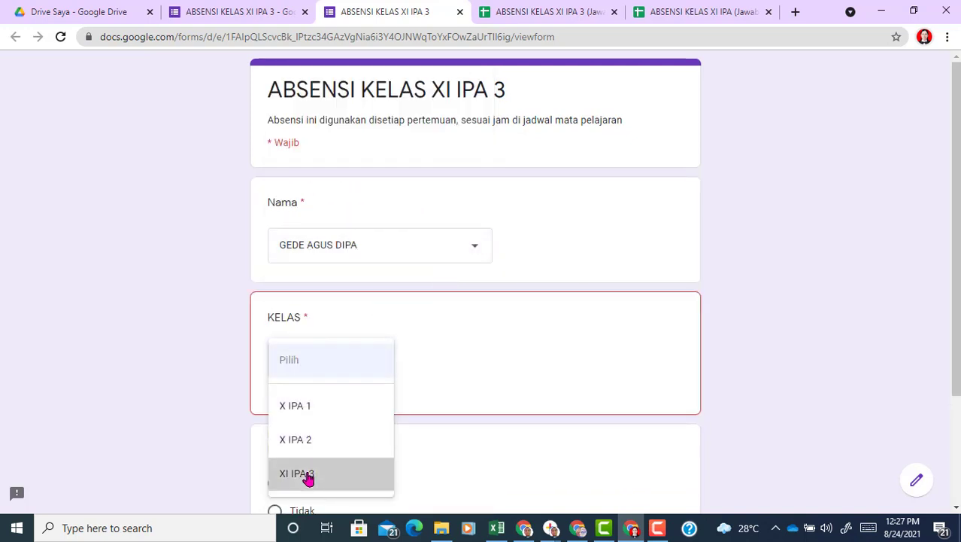
pyautogui.click(275, 466)
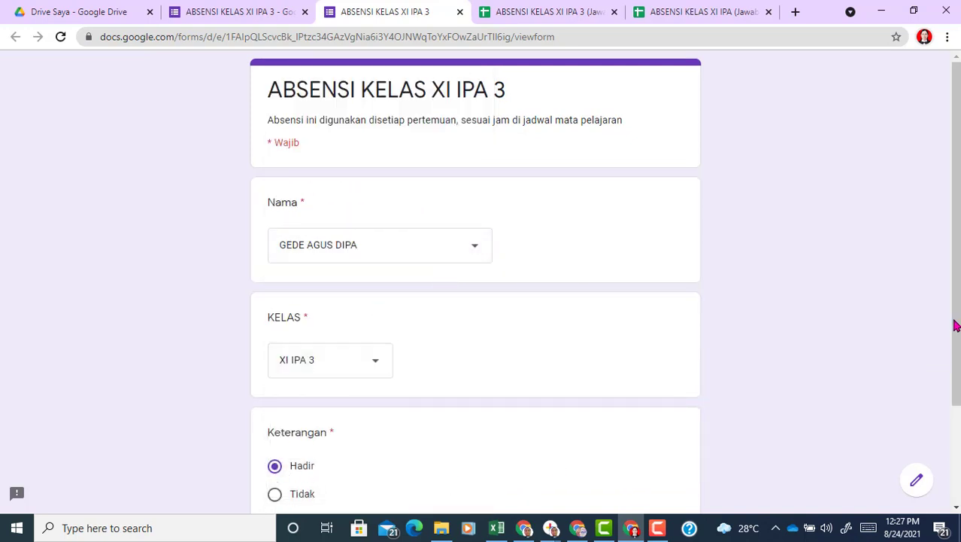
pyautogui.scroll(-2, 956, 325)
pyautogui.click(290, 425)
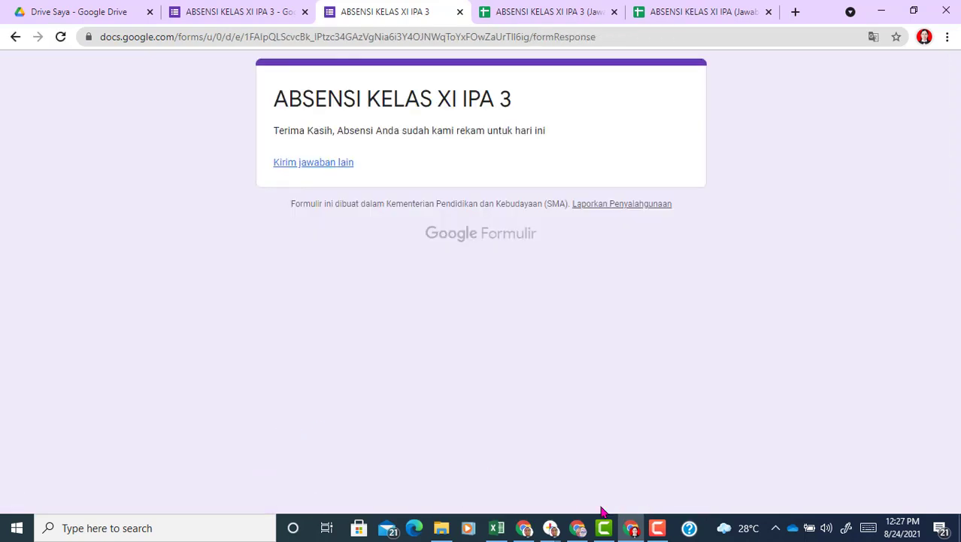
# Step: Confirm the REKAP sheet now shows Hadir for the test student
pyautogui.click(548, 10)
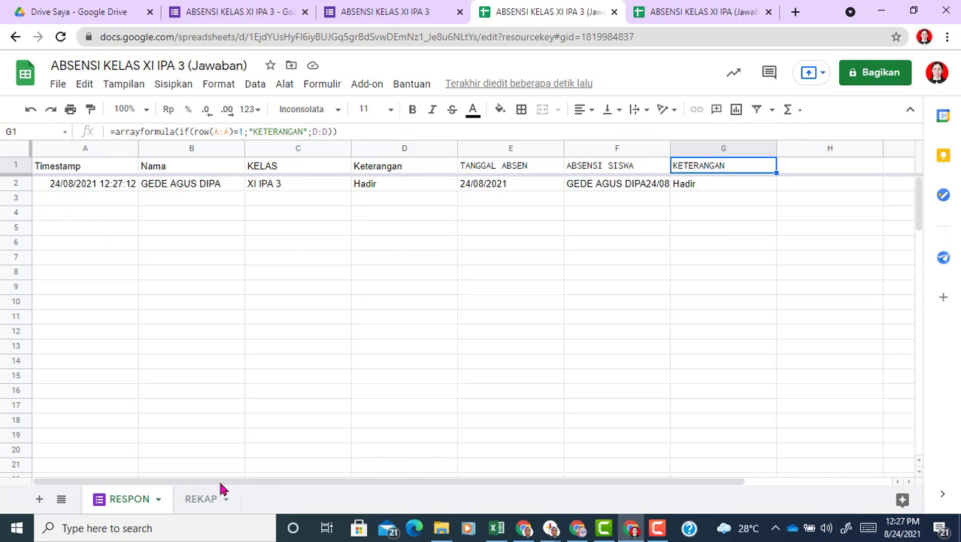
pyautogui.click(200, 499)
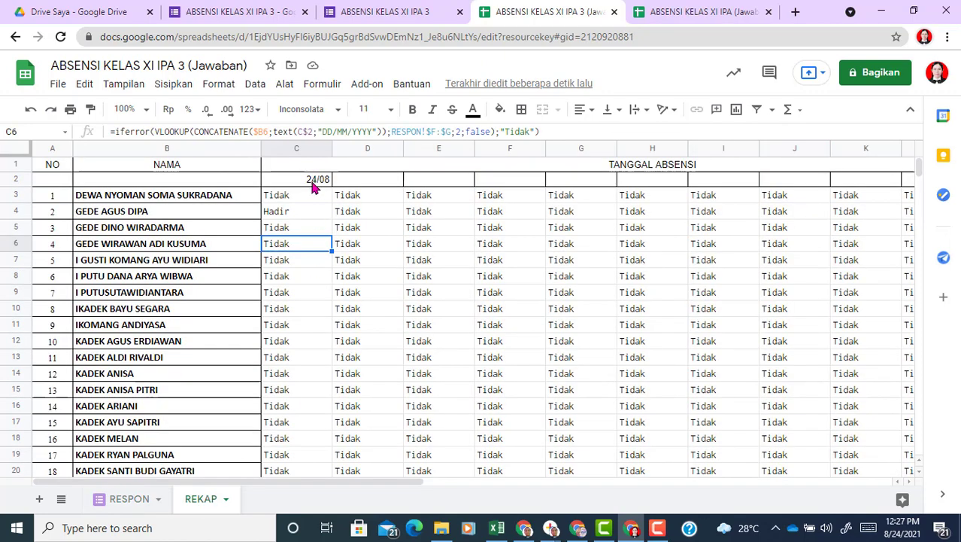
pyautogui.click(290, 213)
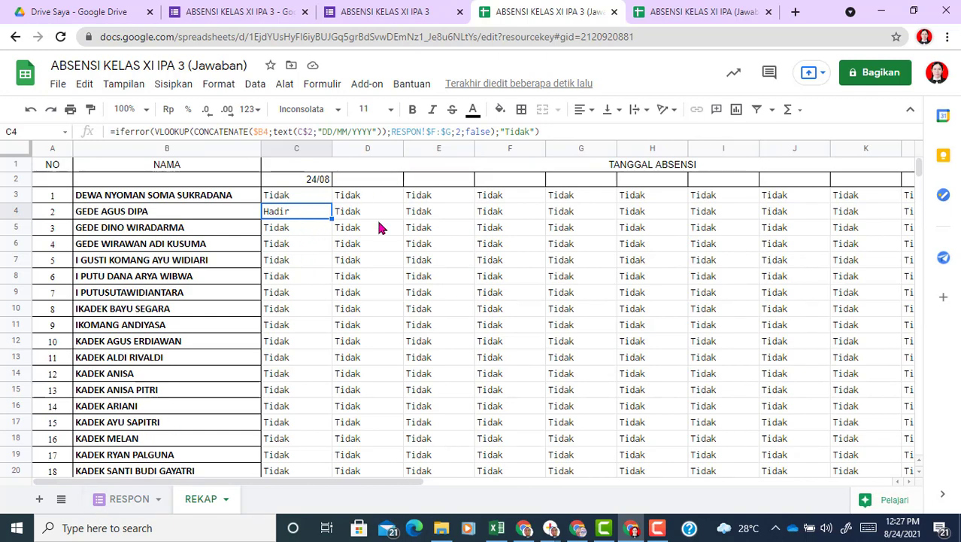
# Step: Check the REKAP date headers, confirming 24/08 in C2, then return to the thank-you page
pyautogui.click(361, 181)
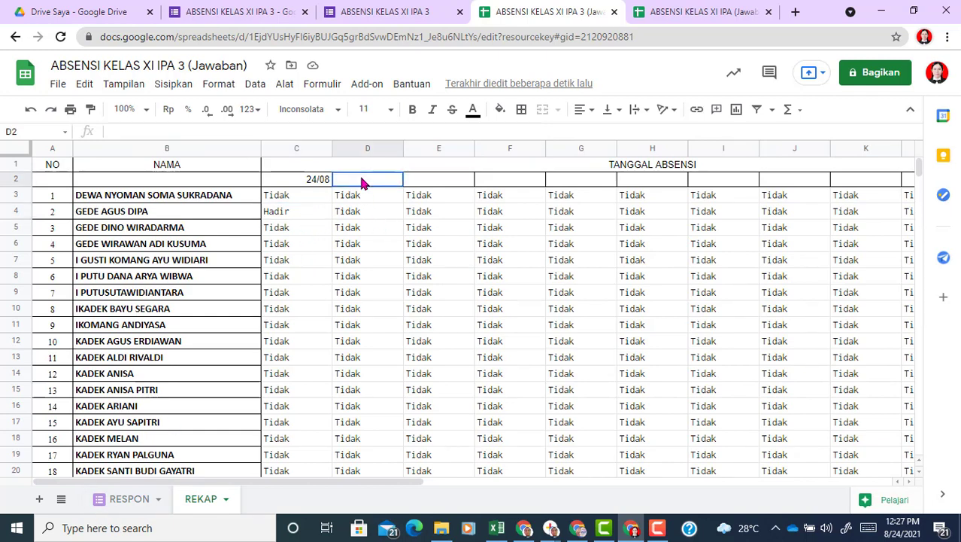
pyautogui.click(452, 179)
pyautogui.click(495, 181)
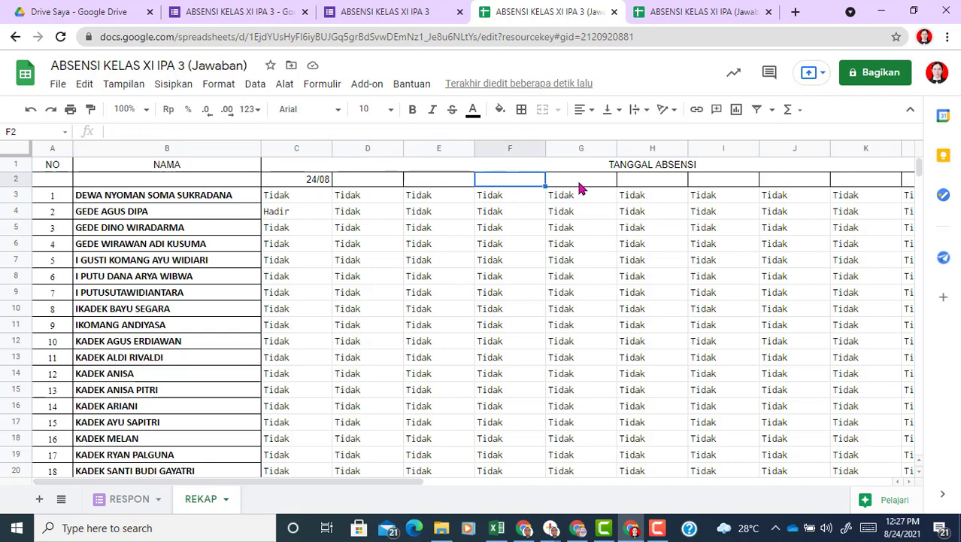
pyautogui.click(582, 183)
pyautogui.click(310, 181)
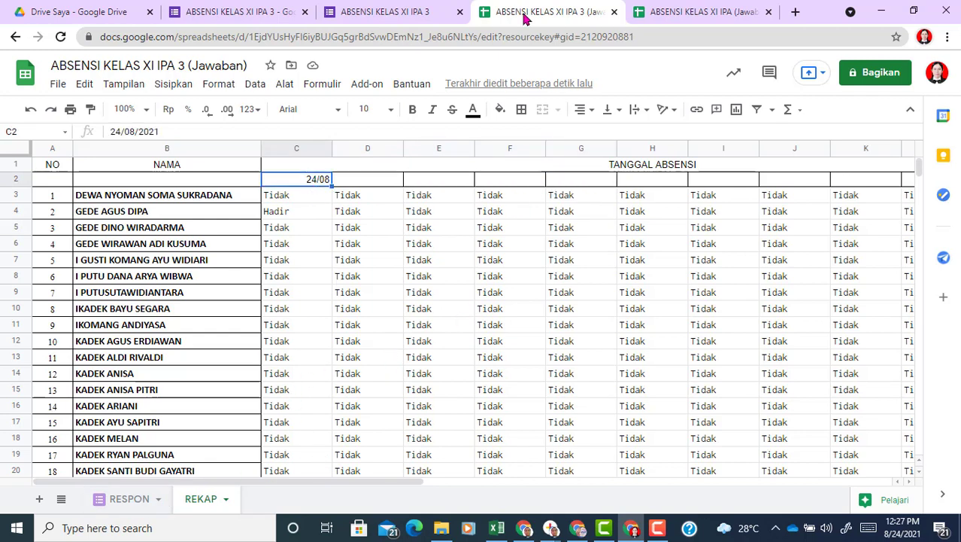
pyautogui.click(386, 13)
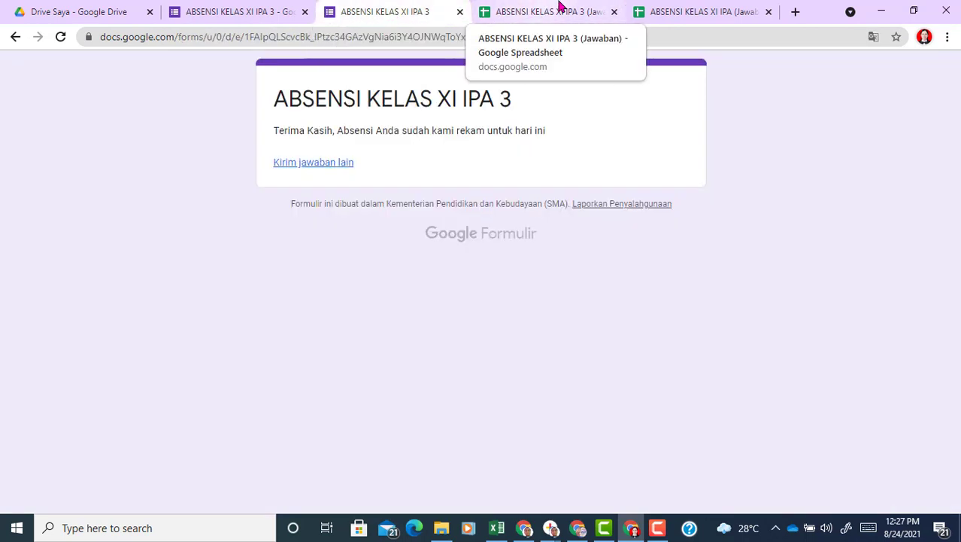
pyautogui.click(521, 19)
# Step: Find the ABSENSI KELAS XI IPA 3 (Jawaban) spreadsheet in the My Drive list
pyautogui.click(421, 11)
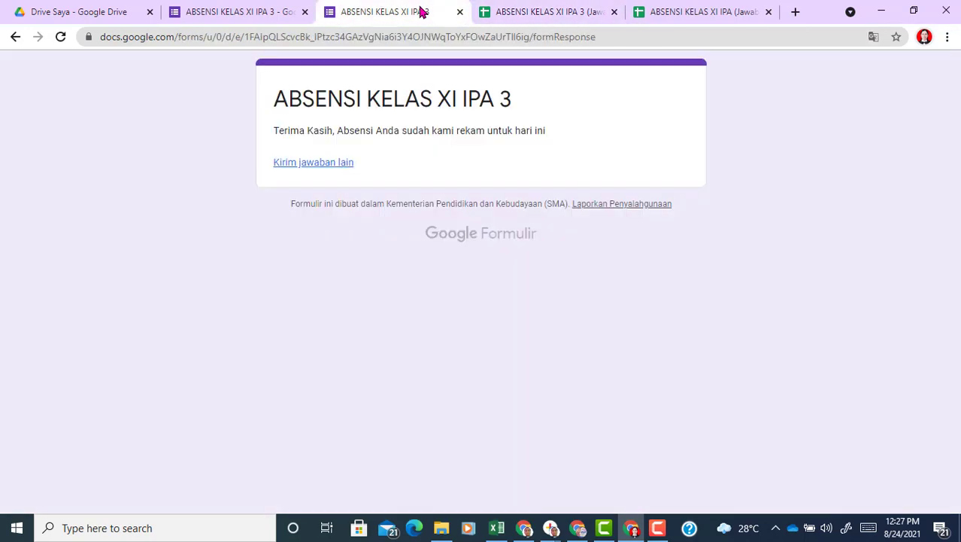
pyautogui.click(103, 10)
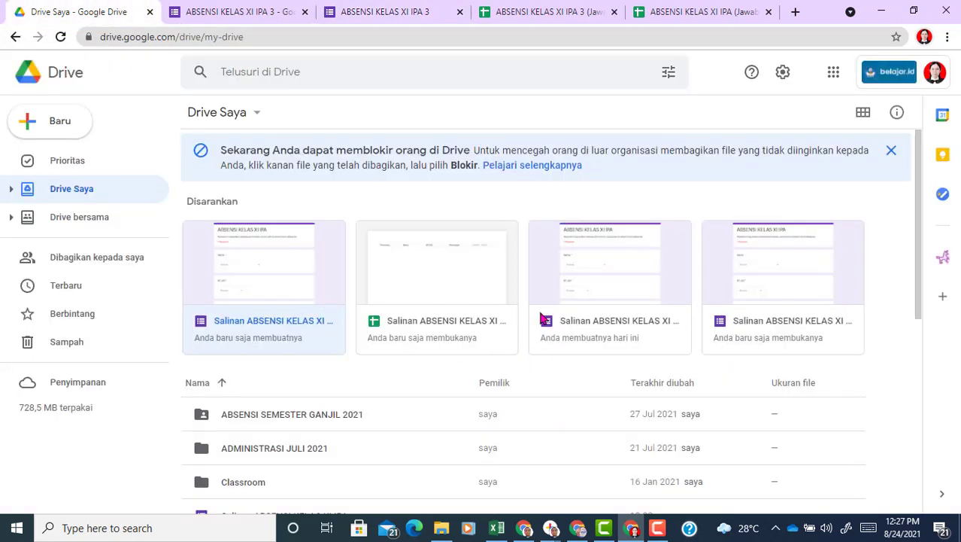
pyautogui.moveTo(920, 296); pyautogui.dragTo(922, 414)
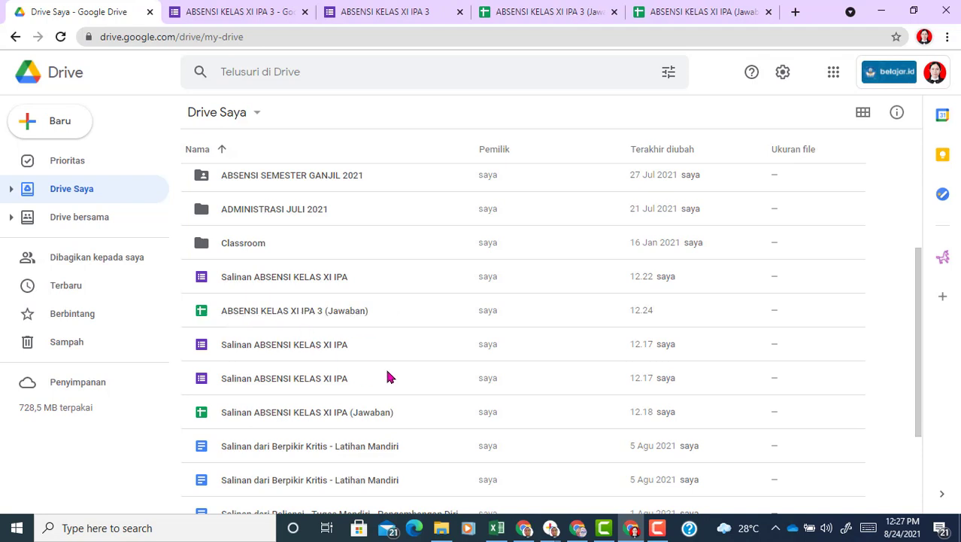
pyautogui.click(274, 318)
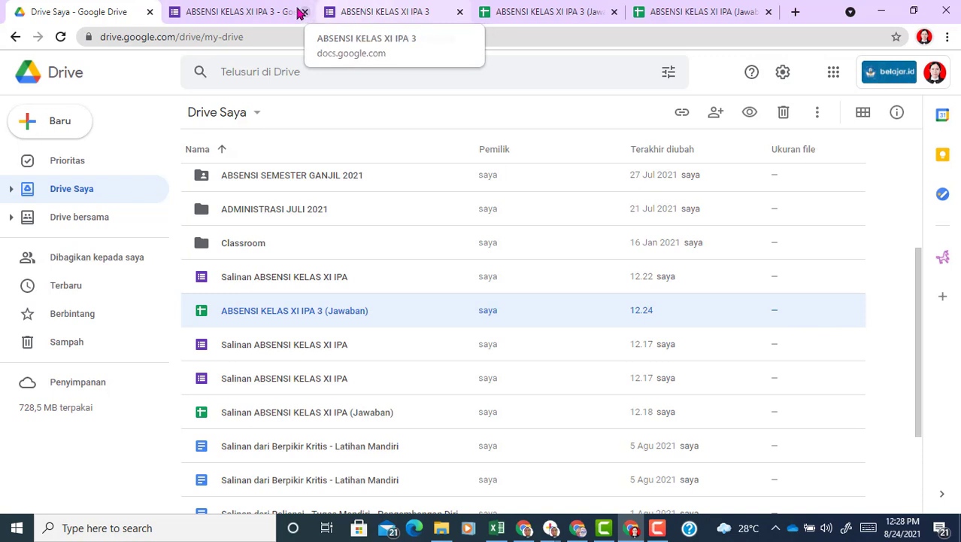
# Step: Switch back and forth between the form's thank-you page and its responses page
pyautogui.click(380, 13)
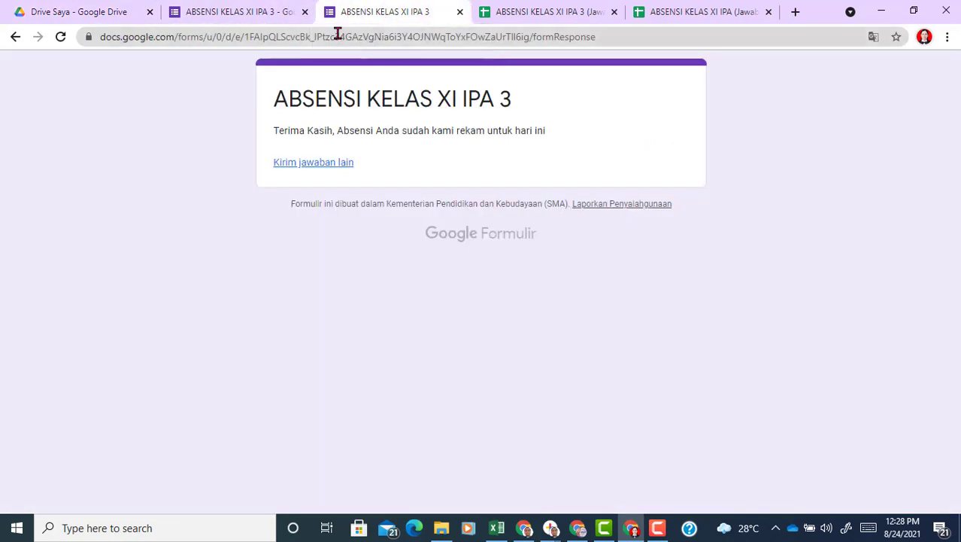
pyautogui.click(254, 9)
pyautogui.click(352, 15)
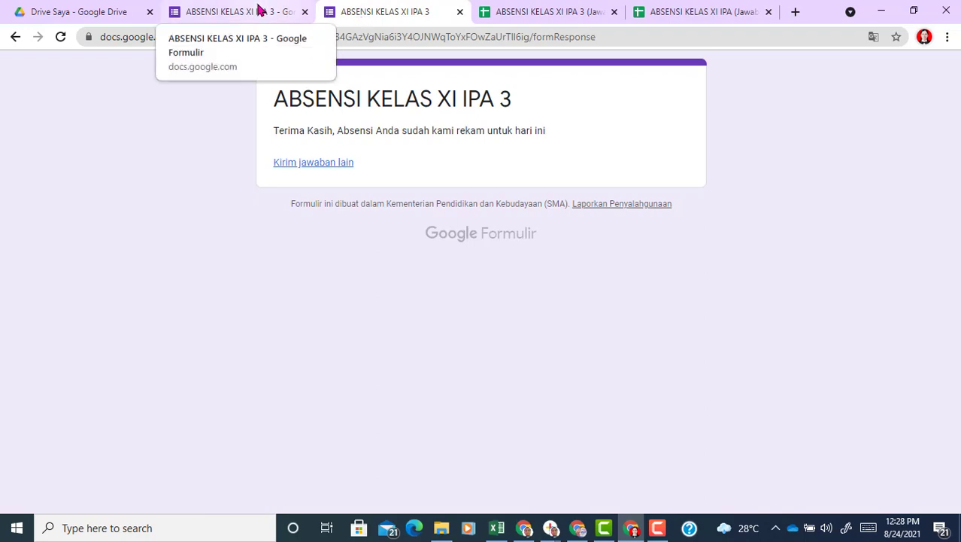
pyautogui.click(258, 9)
pyautogui.click(363, 8)
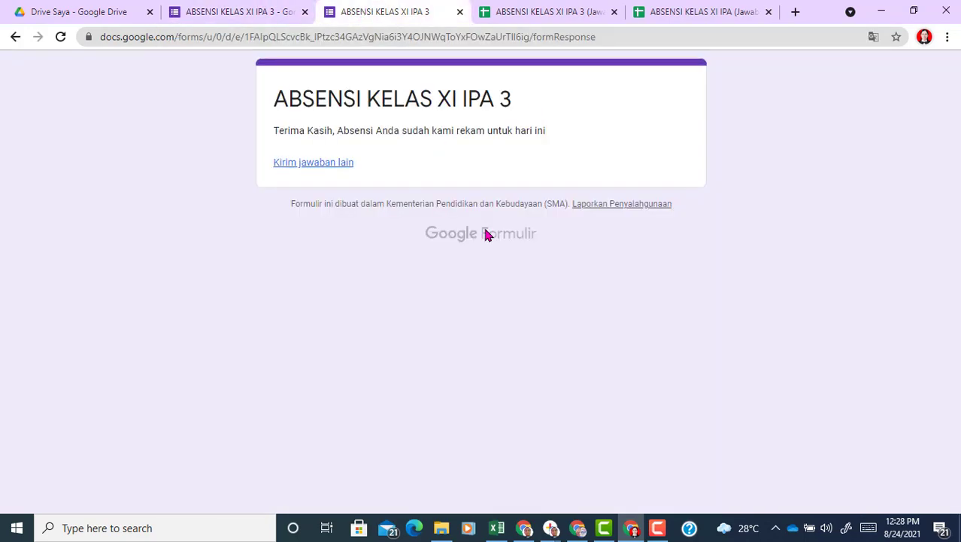
# Step: Reload My Drive with F5 so the new form and spreadsheet are listed
pyautogui.click(84, 16)
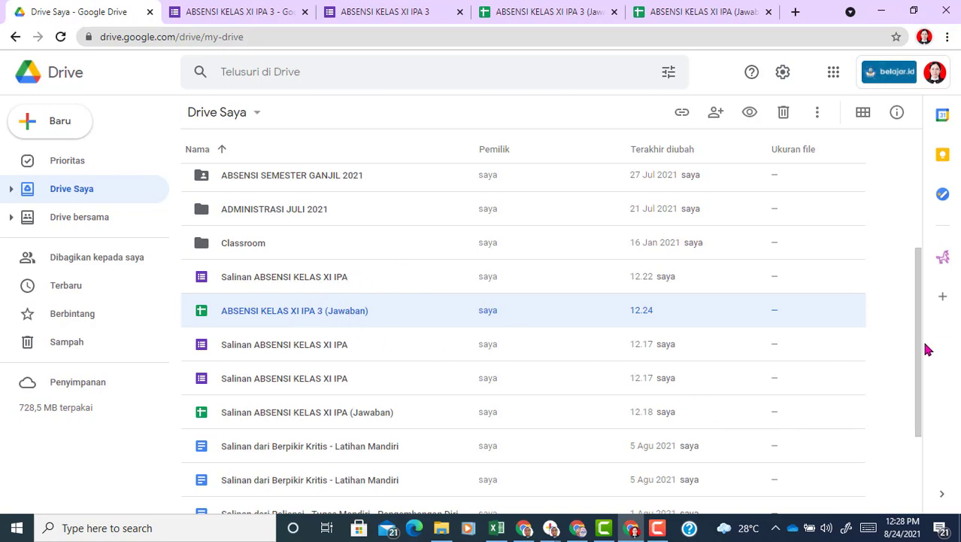
pyautogui.moveTo(927, 348); pyautogui.dragTo(949, 487)
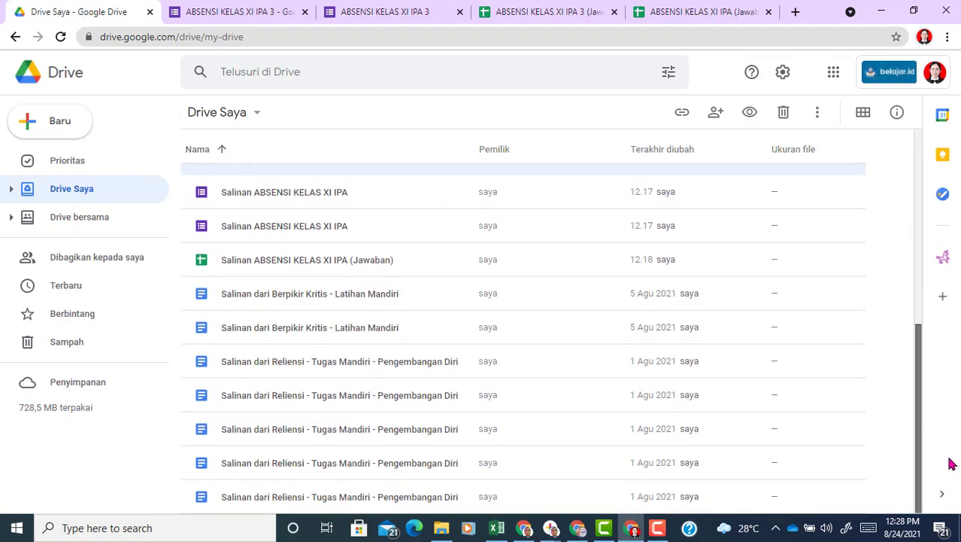
pyautogui.moveTo(950, 425); pyautogui.dragTo(402, 83)
pyautogui.press('F5')
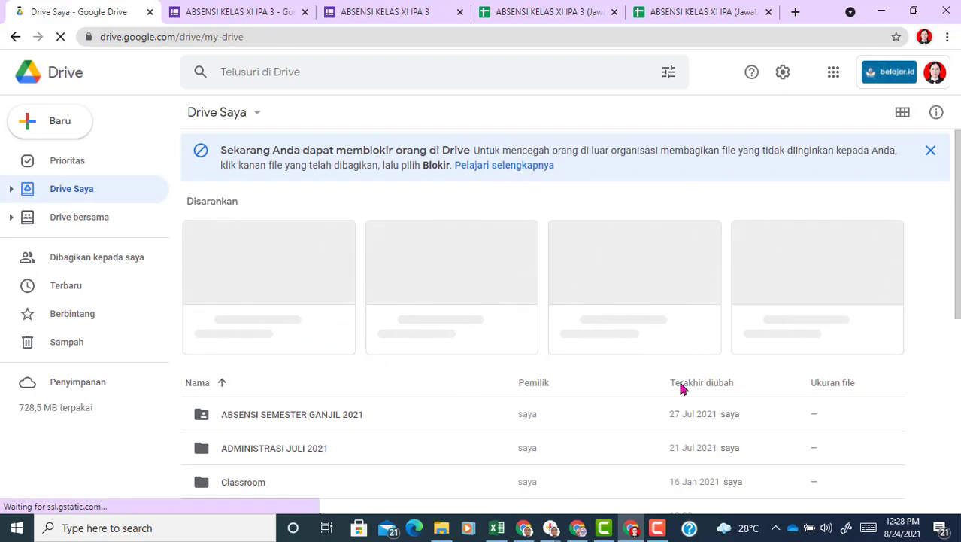
pyautogui.moveTo(959, 264); pyautogui.dragTo(958, 357)
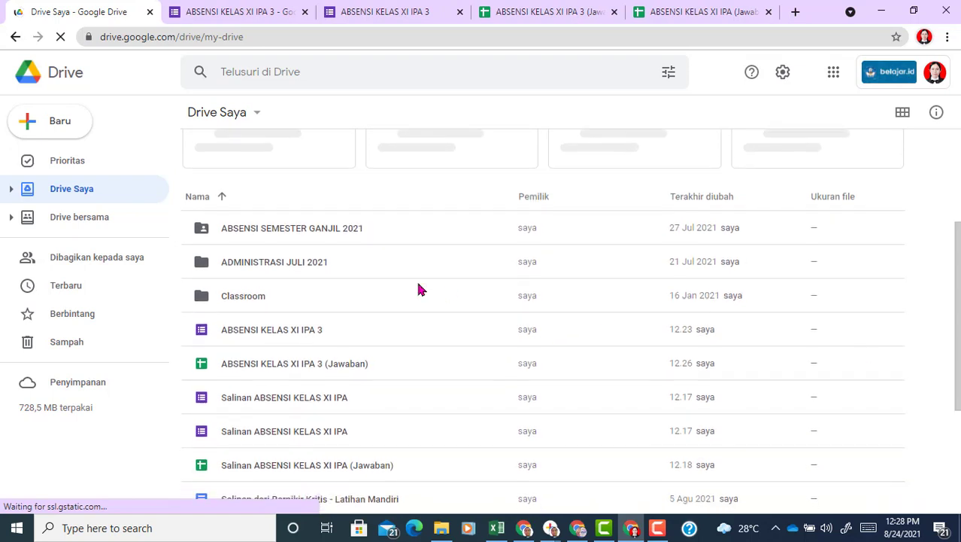
# Step: Create a new Drive folder named REKAP ABSENSI
pyautogui.click(54, 125)
pyautogui.click(64, 126)
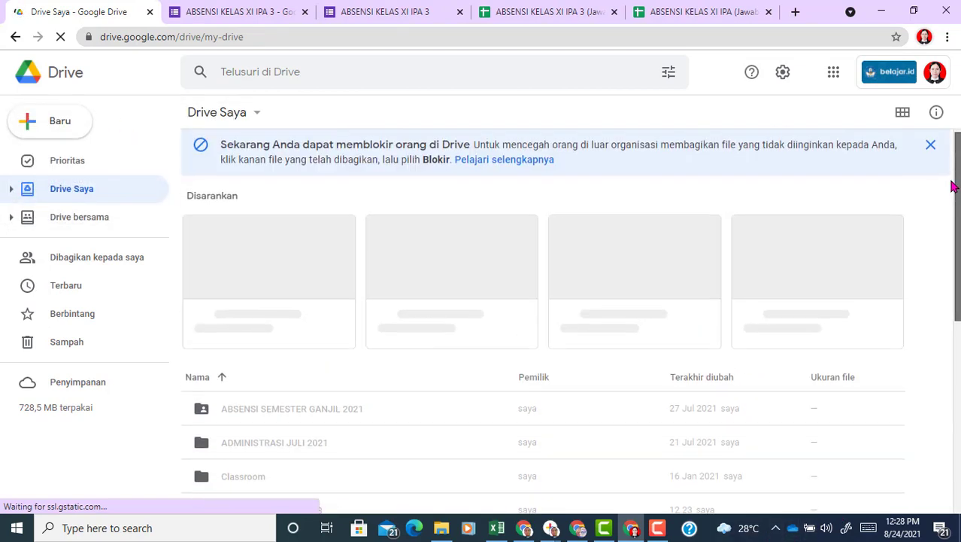
pyautogui.scroll(-2, 951, 189)
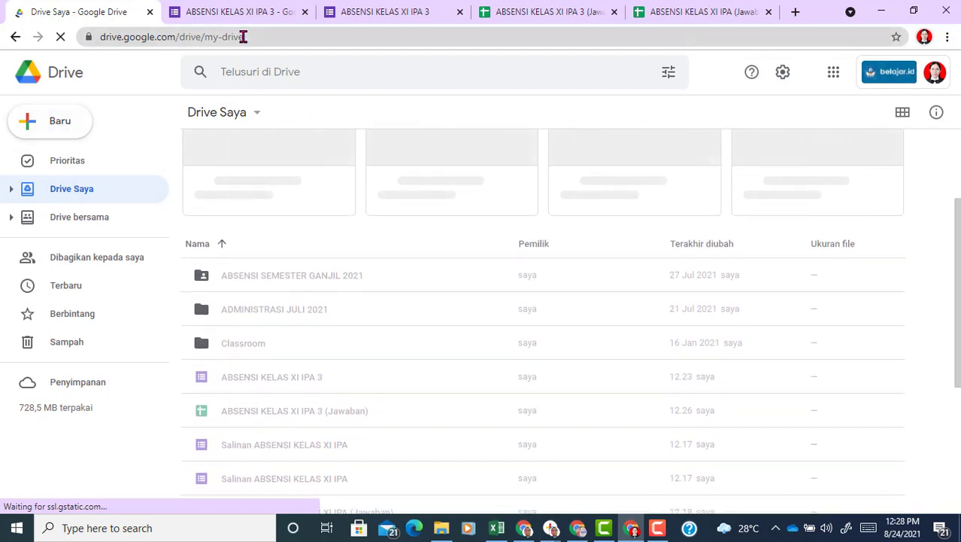
pyautogui.click(62, 125)
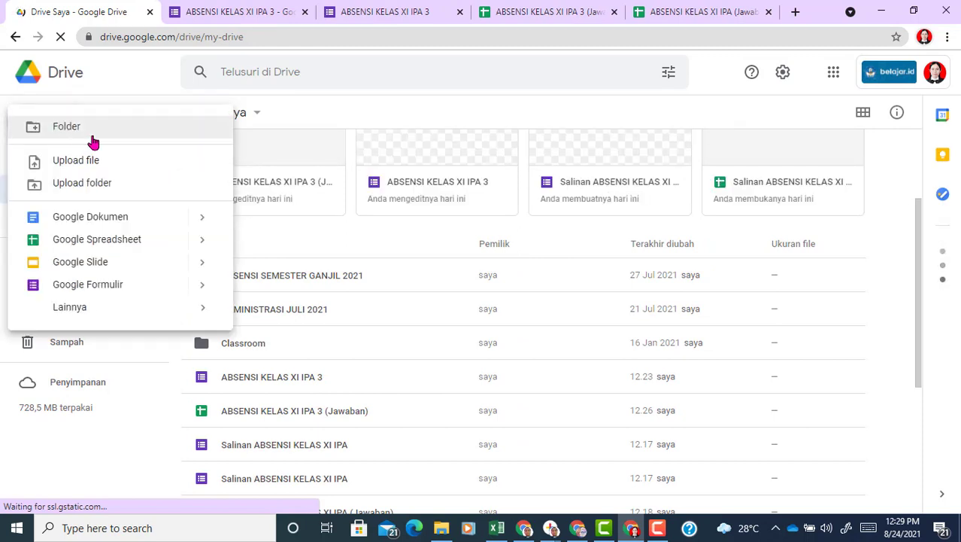
pyautogui.click(149, 129)
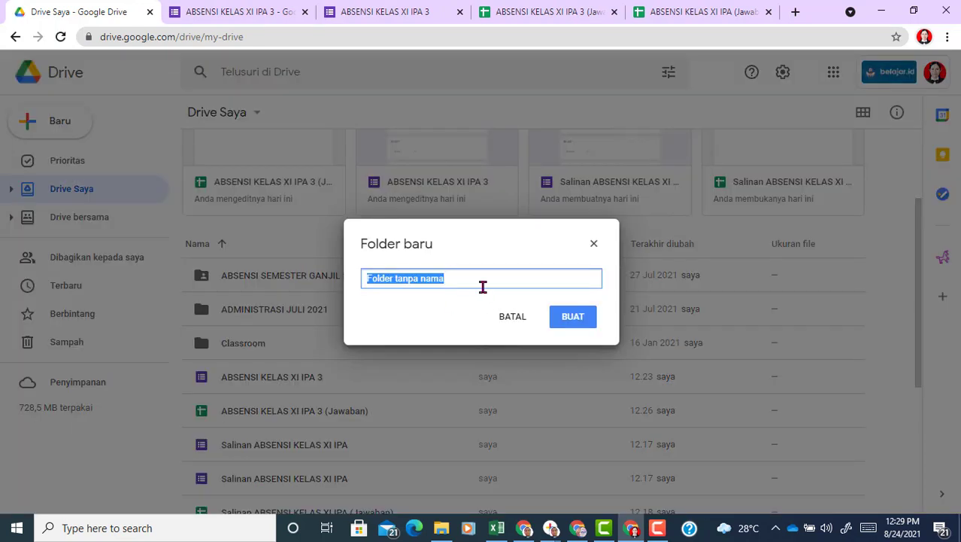
pyautogui.write('REKAP ABSENSI')
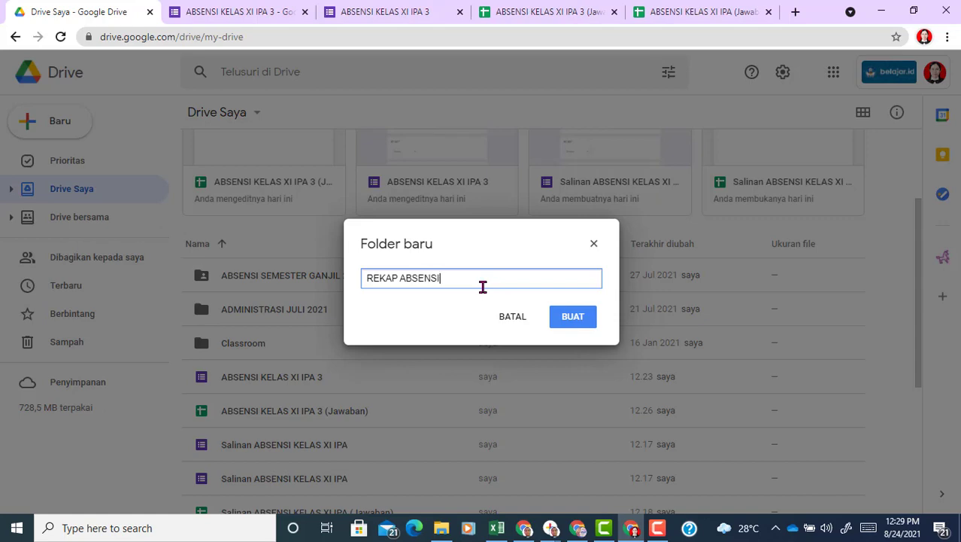
pyautogui.click(571, 329)
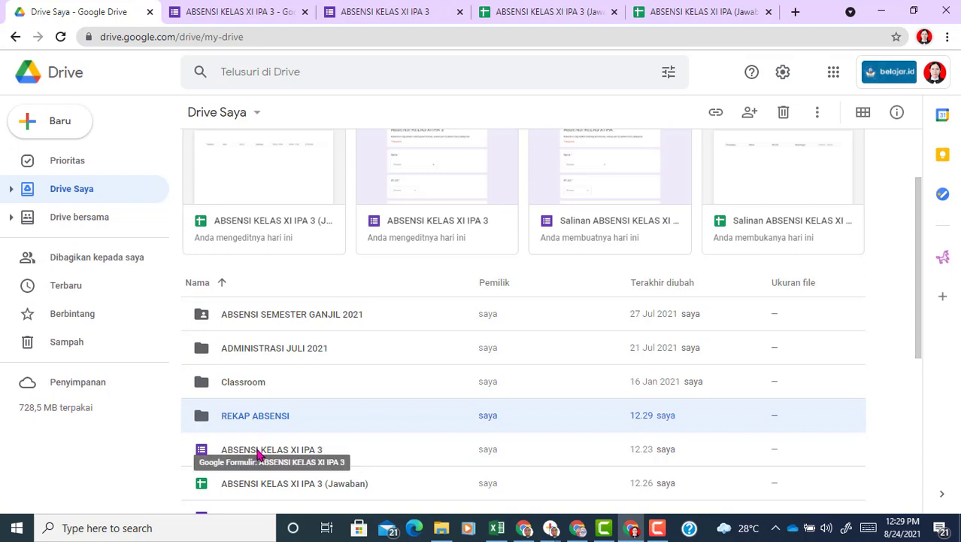
# Step: Move the ABSENSI KELAS XI IPA 3 form and its (Jawaban) spreadsheet into REKAP ABSENSI
pyautogui.moveTo(258, 455); pyautogui.dragTo(261, 420)
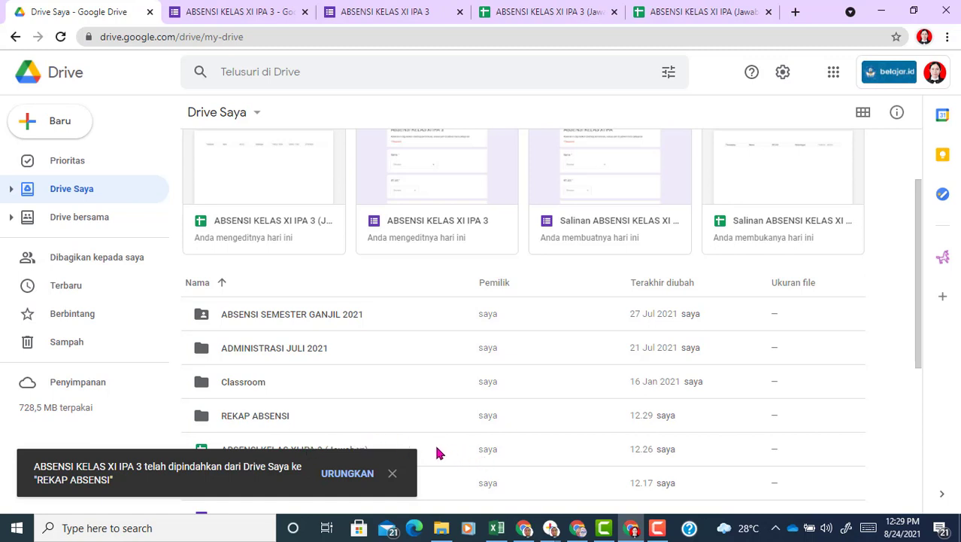
pyautogui.rightClick(253, 452)
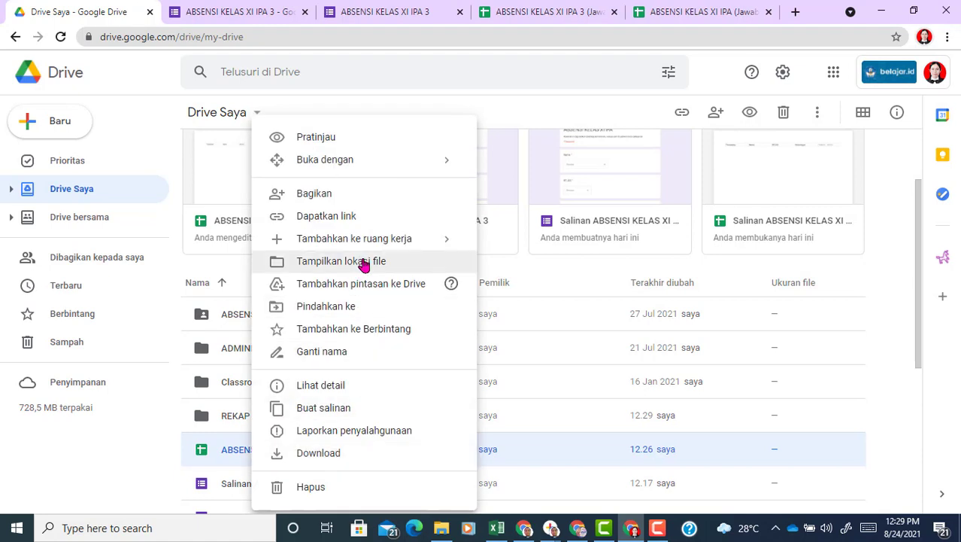
pyautogui.scroll(2, 385, 309)
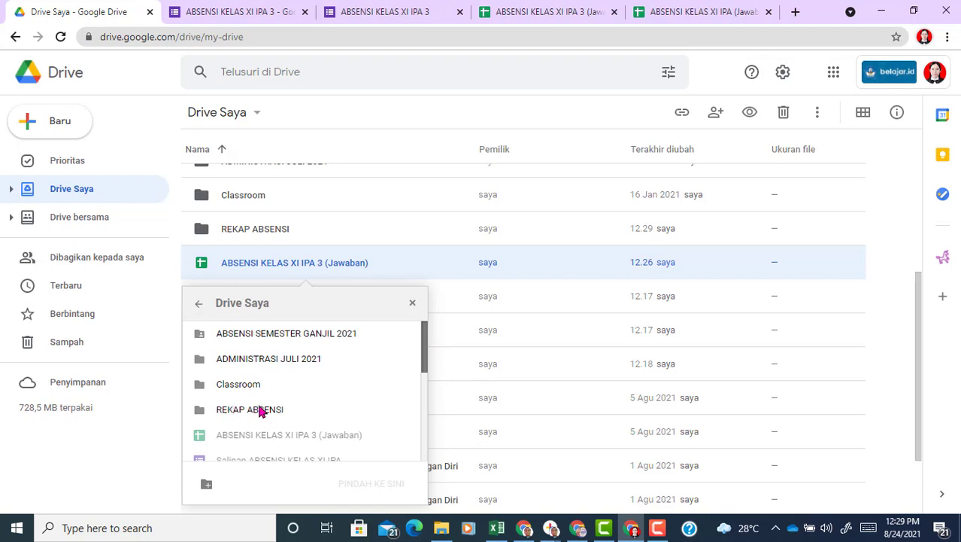
pyautogui.scroll(-1, 253, 407)
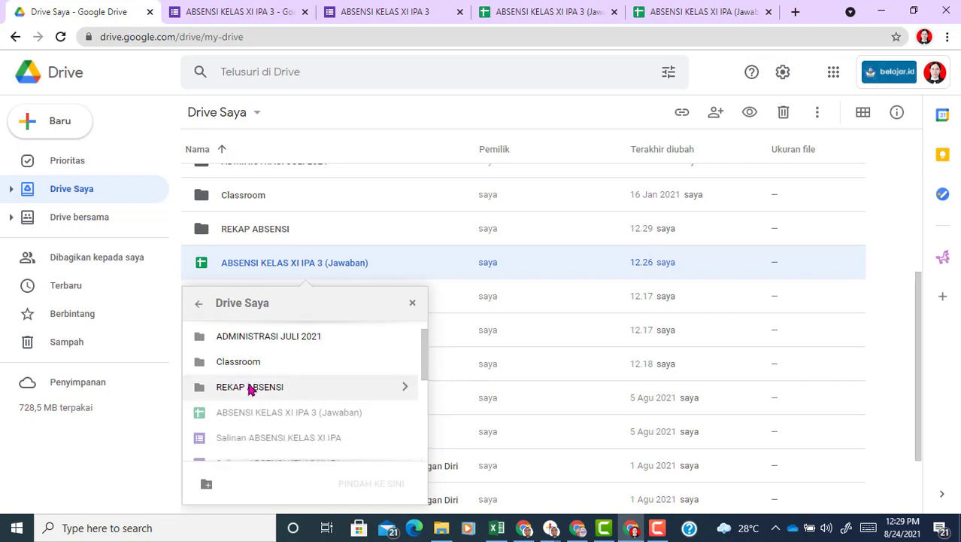
pyautogui.click(251, 388)
pyautogui.click(379, 483)
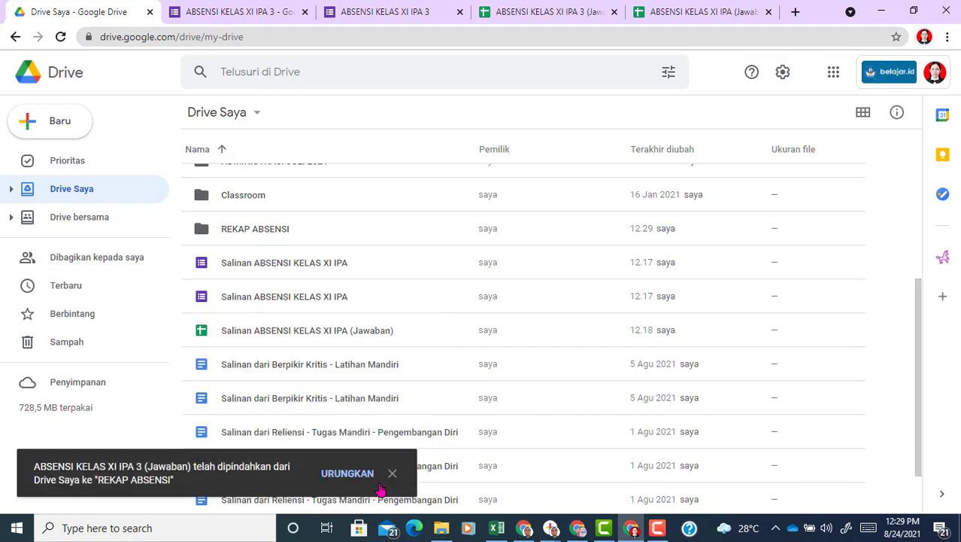
pyautogui.doubleClick(241, 230)
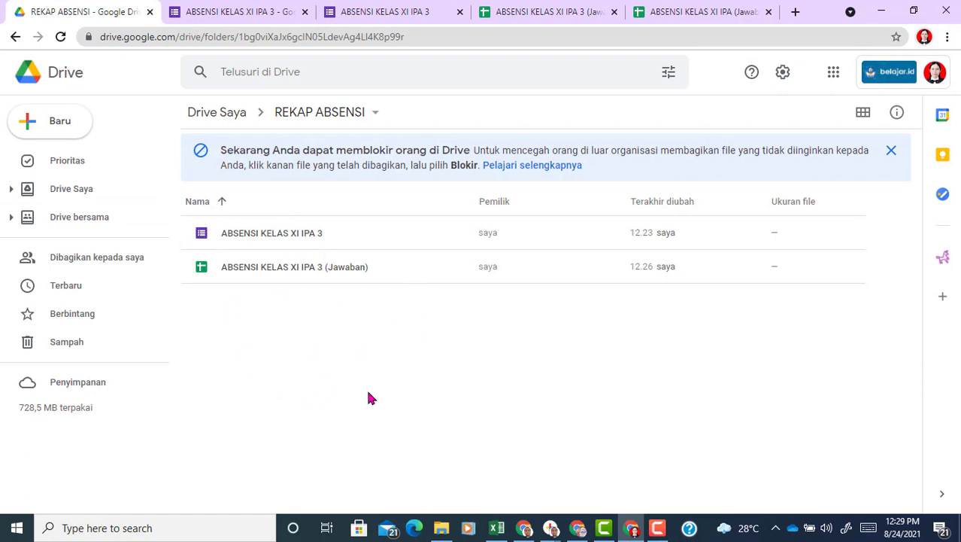
# Step: Duplicate the ABSENSI KELAS XI IPA 3 form twice and open the first Salinan copy
pyautogui.rightClick(263, 235)
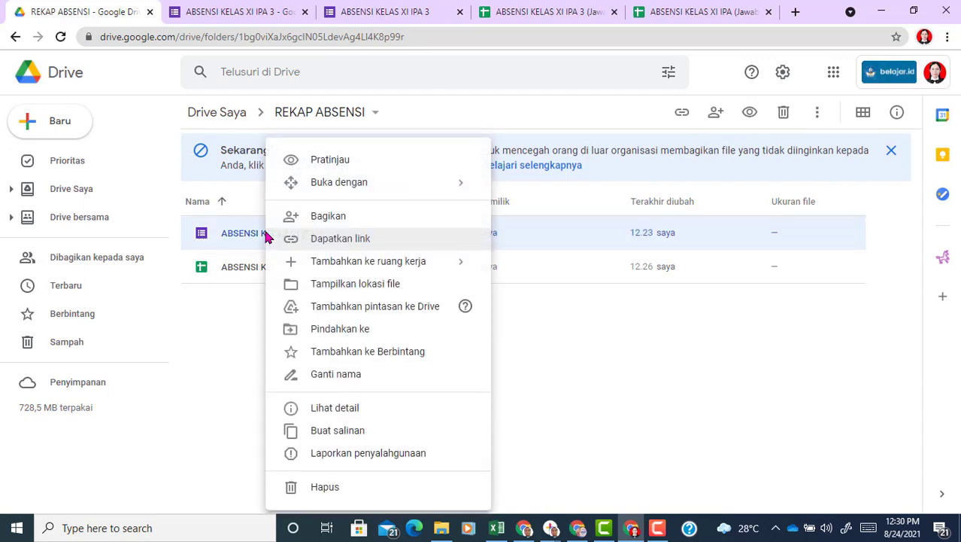
pyautogui.click(355, 432)
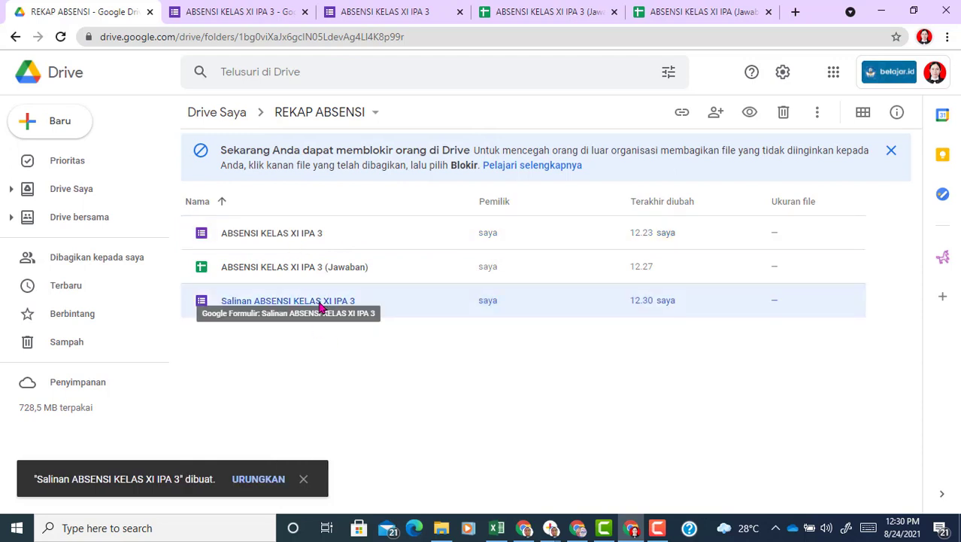
pyautogui.rightClick(319, 304)
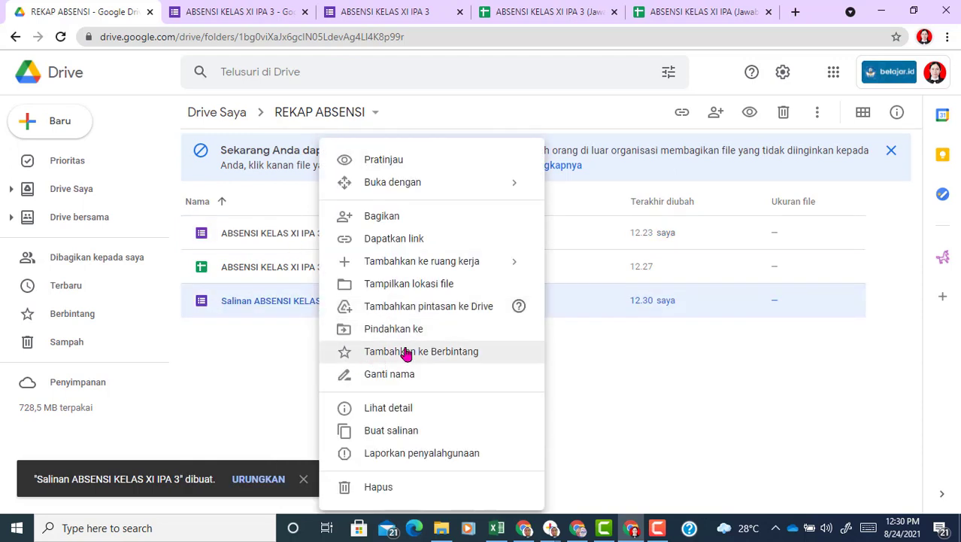
pyautogui.click(420, 436)
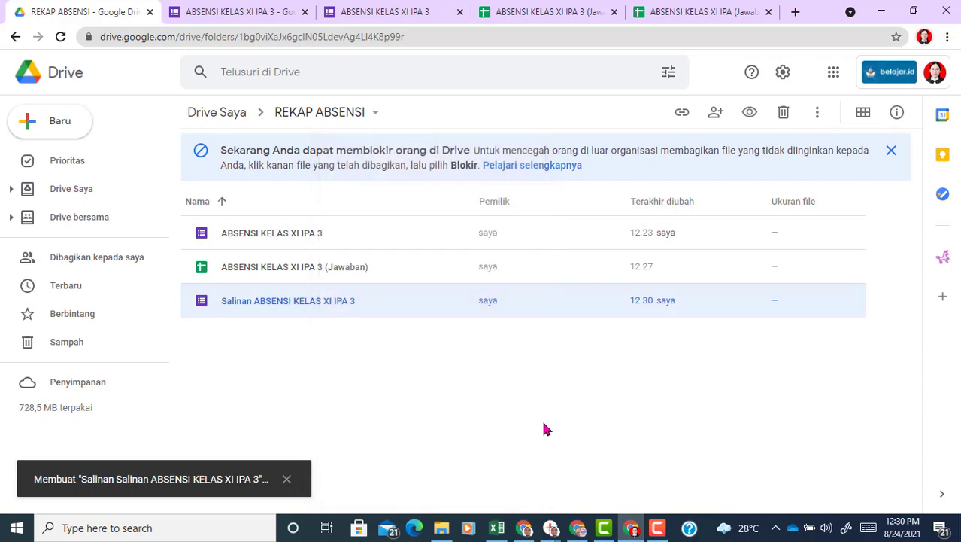
pyautogui.doubleClick(279, 301)
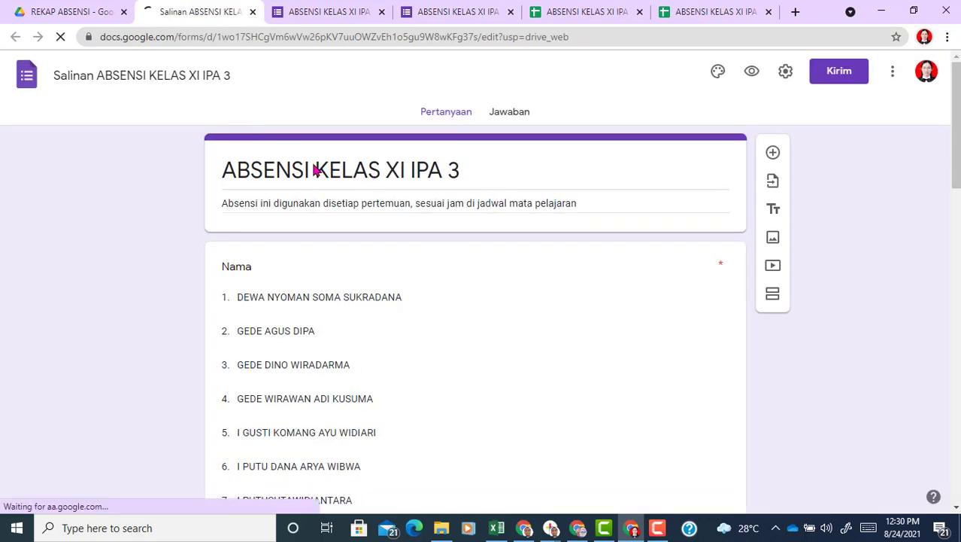
# Step: Change the copied form's title to KELAS XI IPA 4
pyautogui.tripleClick(280, 170)
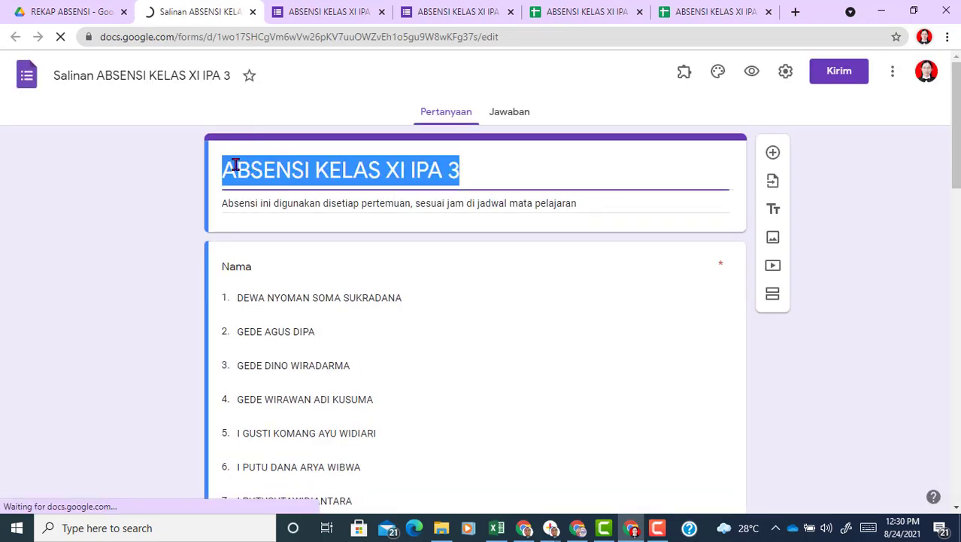
pyautogui.click(310, 172)
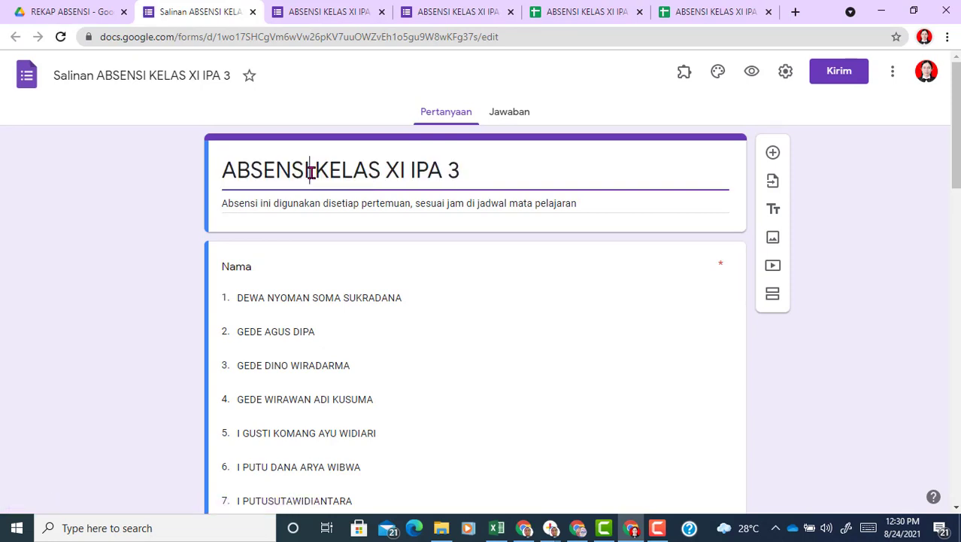
pyautogui.press('BackSpace')
pyautogui.press('BackSpace')
pyautogui.press('BackSpace')
pyautogui.press('BackSpace')
pyautogui.press('BackSpace')
pyautogui.press('BackSpace')
pyautogui.press('BackSpace')
pyautogui.press('BackSpace')
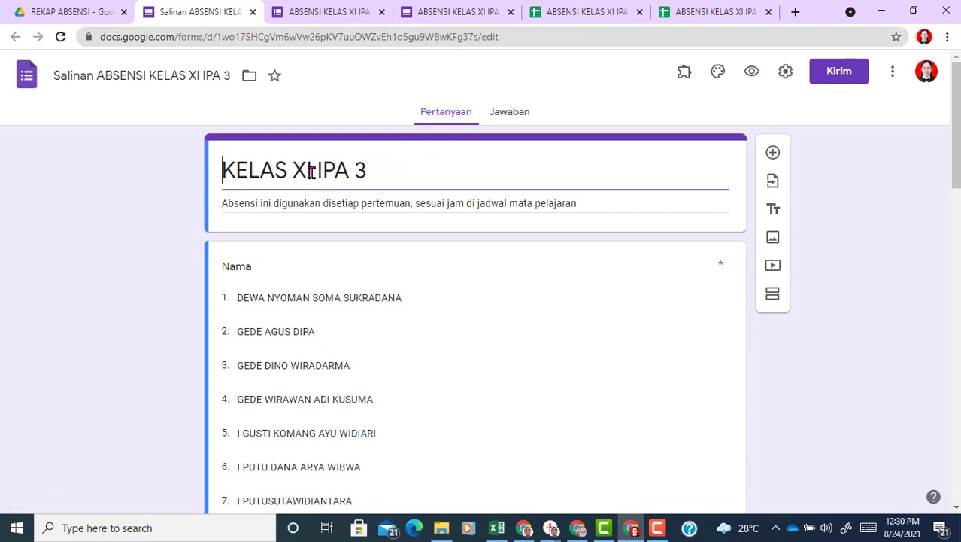
pyautogui.click(367, 170)
pyautogui.press('BackSpace')
pyautogui.write('4')
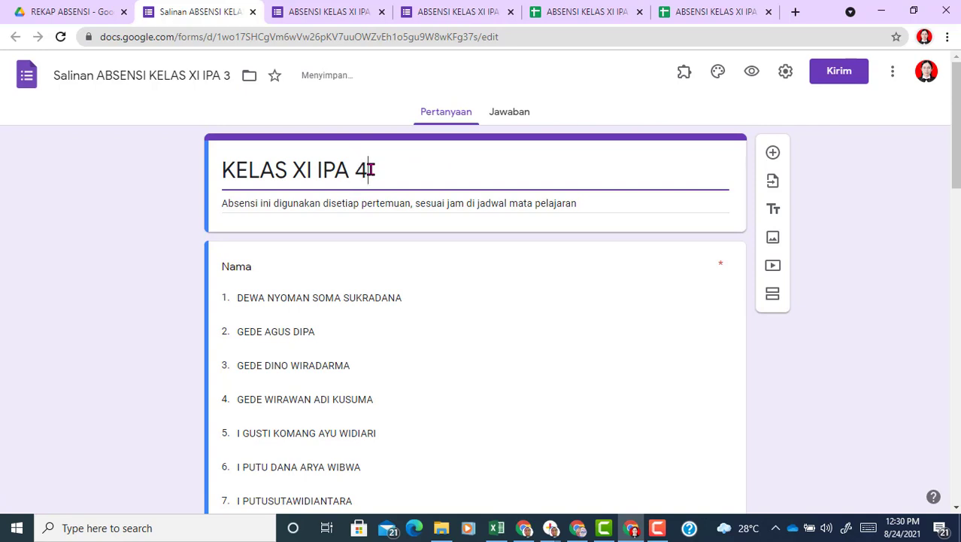
pyautogui.click(839, 413)
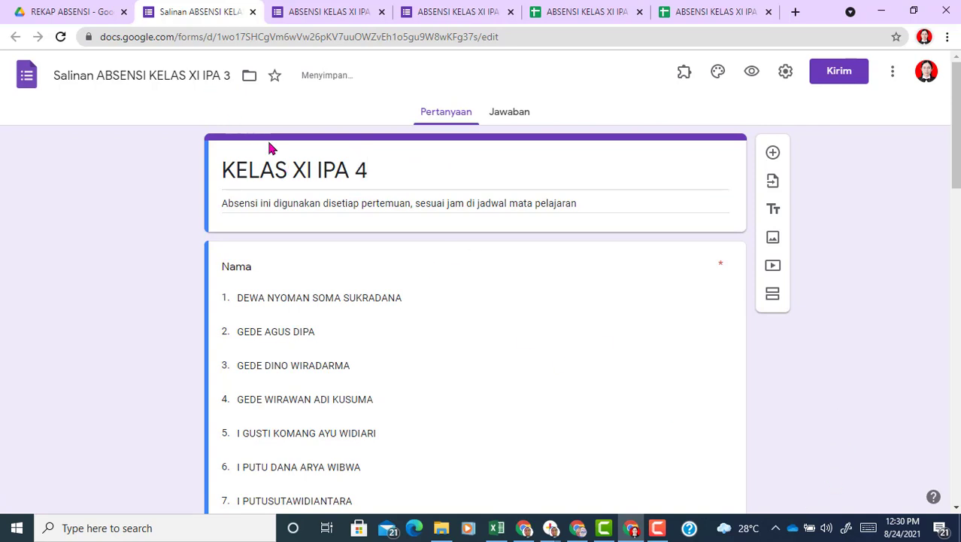
# Step: Rename the form's file to KELAS XI IPA 4 by pasting the title
pyautogui.moveTo(379, 169); pyautogui.dragTo(239, 167)
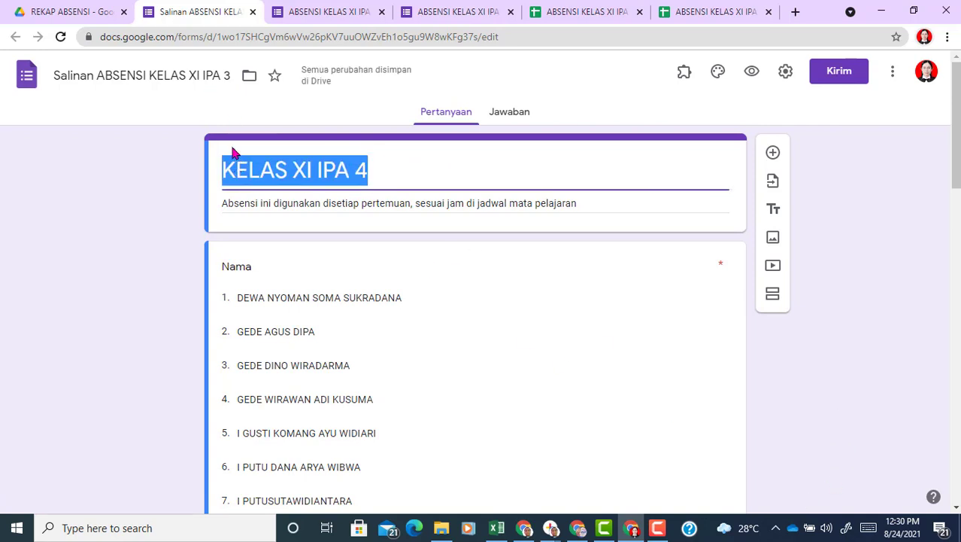
pyautogui.click(204, 76)
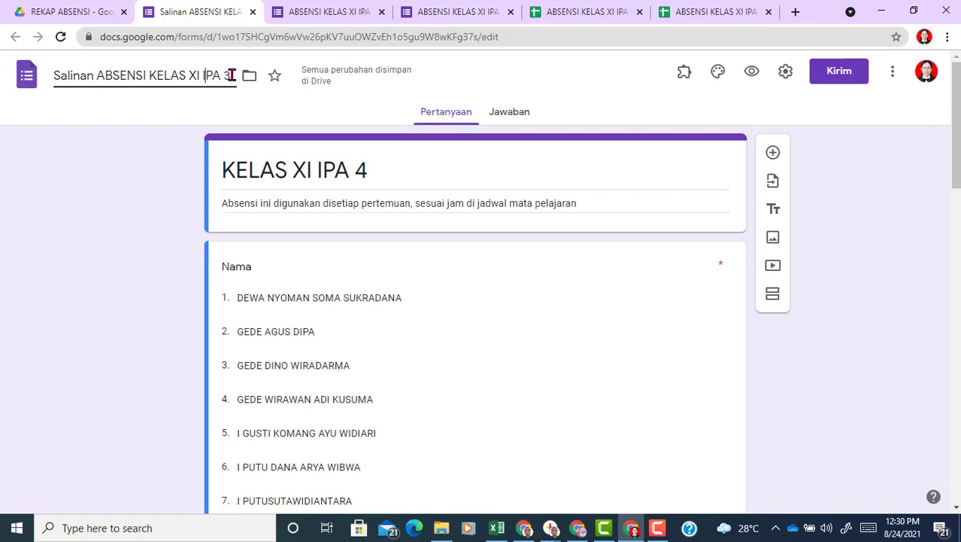
pyautogui.moveTo(232, 75); pyautogui.dragTo(40, 83)
pyautogui.hotkey('ctrl', 'v')
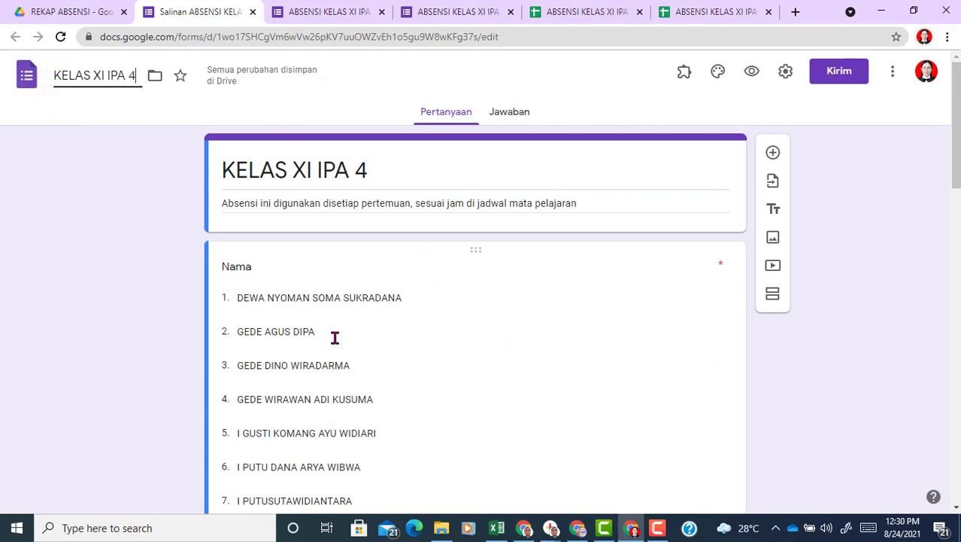
# Step: Delete the old XI IPA 3 student options from the Nama dropdown, leaving two names
pyautogui.scroll(-2, 481, 316)
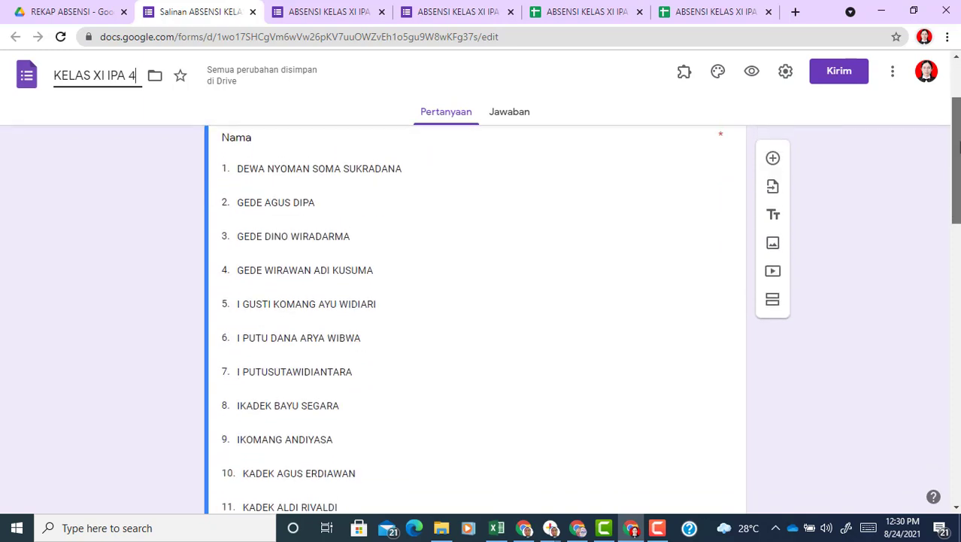
pyautogui.click(573, 193)
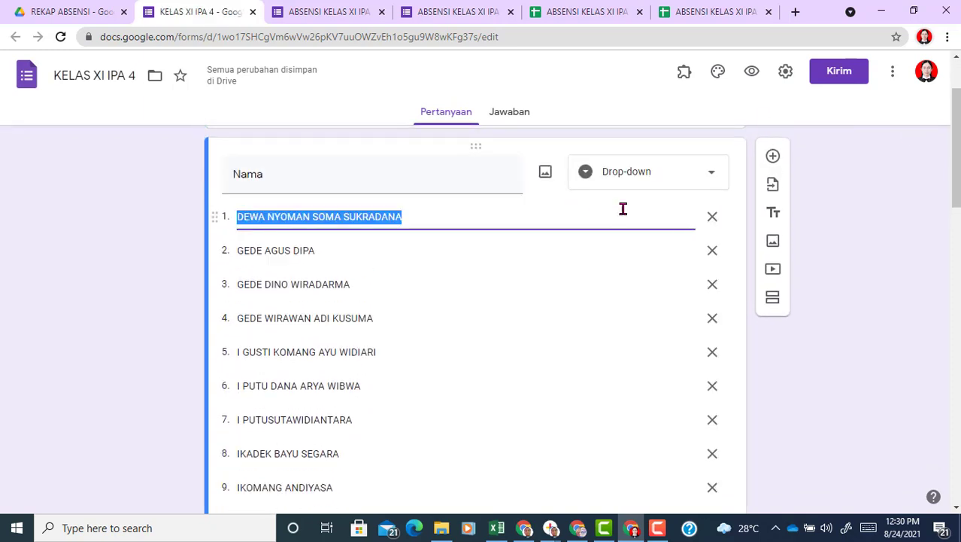
pyautogui.click(713, 218)
pyautogui.click(712, 218)
pyautogui.click(712, 219)
pyautogui.click(712, 218)
pyautogui.click(713, 218)
pyautogui.tripleClick(713, 218)
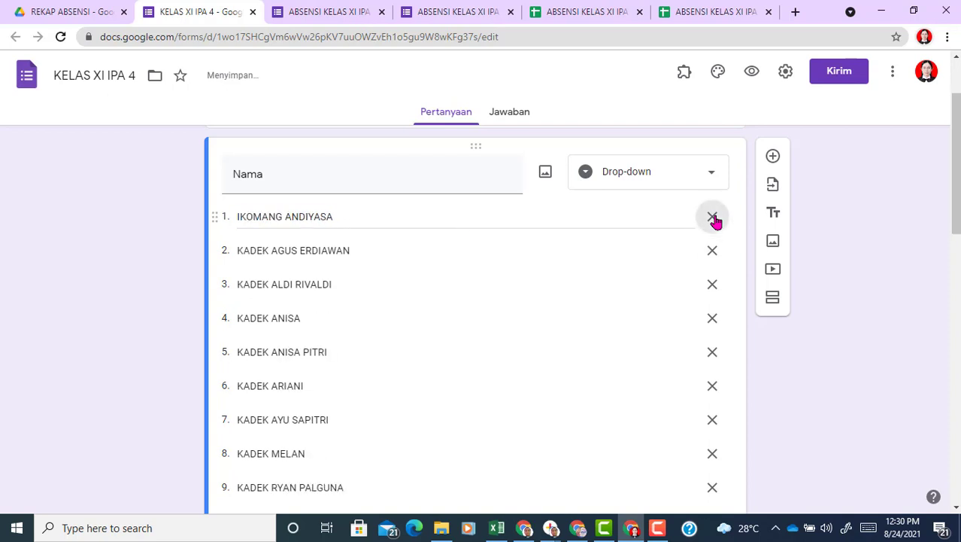
pyautogui.tripleClick(713, 218)
pyautogui.doubleClick(713, 218)
pyautogui.tripleClick(713, 218)
pyautogui.tripleClick(713, 218)
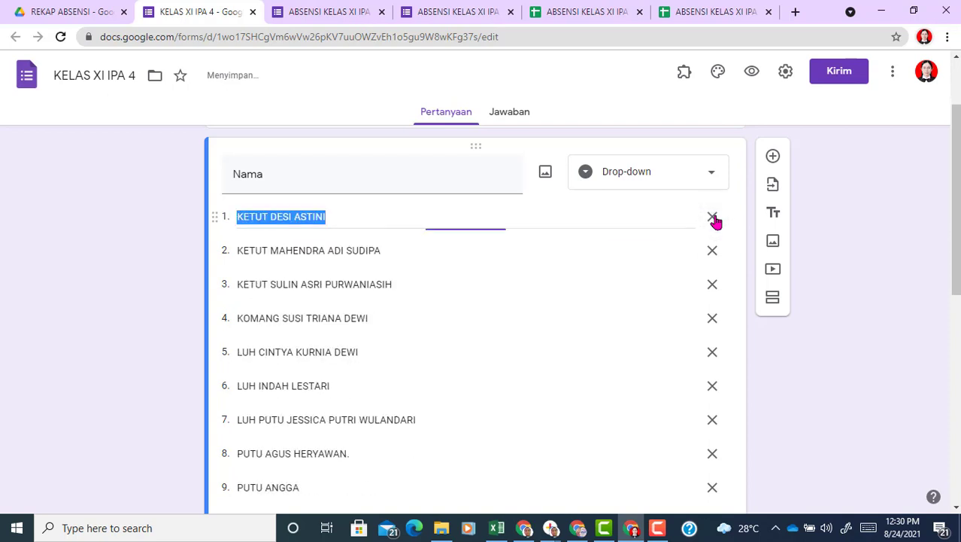
pyautogui.doubleClick(713, 218)
pyautogui.tripleClick(714, 218)
pyautogui.doubleClick(714, 218)
pyautogui.doubleClick(712, 218)
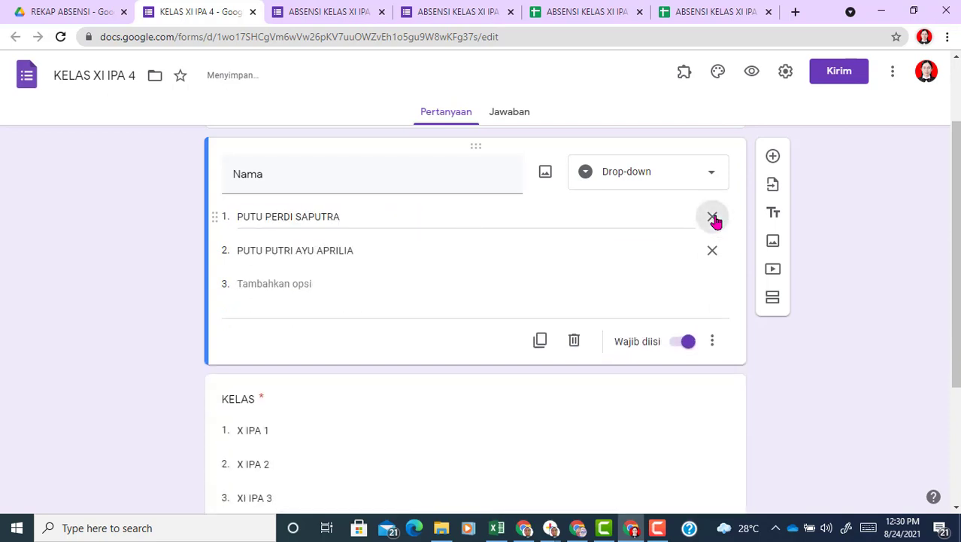
pyautogui.click(713, 218)
pyautogui.click(498, 529)
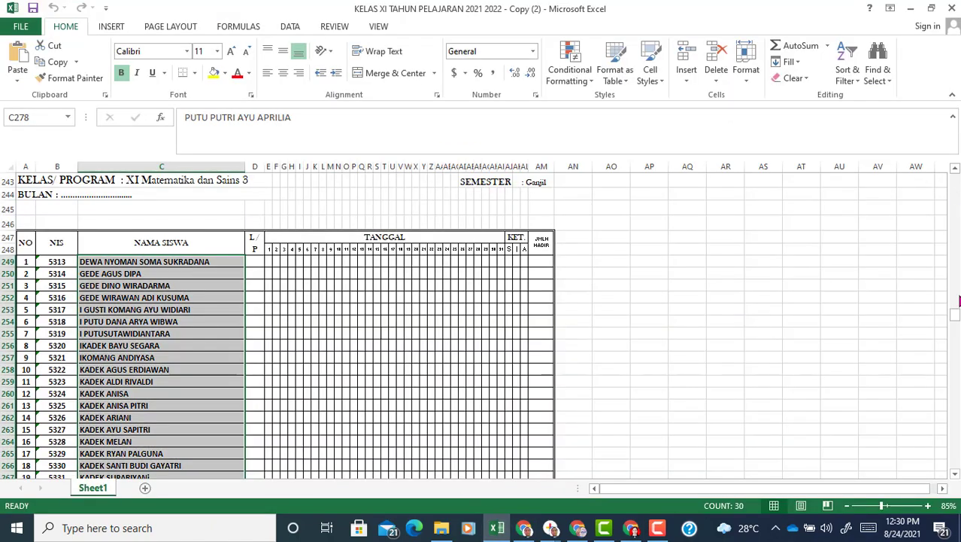
# Step: Copy the 30 student names from column C of the Excel XI Matematika dan Sains 4 roster
pyautogui.moveTo(957, 316); pyautogui.dragTo(956, 349)
pyautogui.moveTo(181, 293)
pyautogui.mouseDown()
pyautogui.moveTo(180, 305)
pyautogui.moveTo(181, 232)
pyautogui.moveTo(180, 292)
pyautogui.mouseUp()
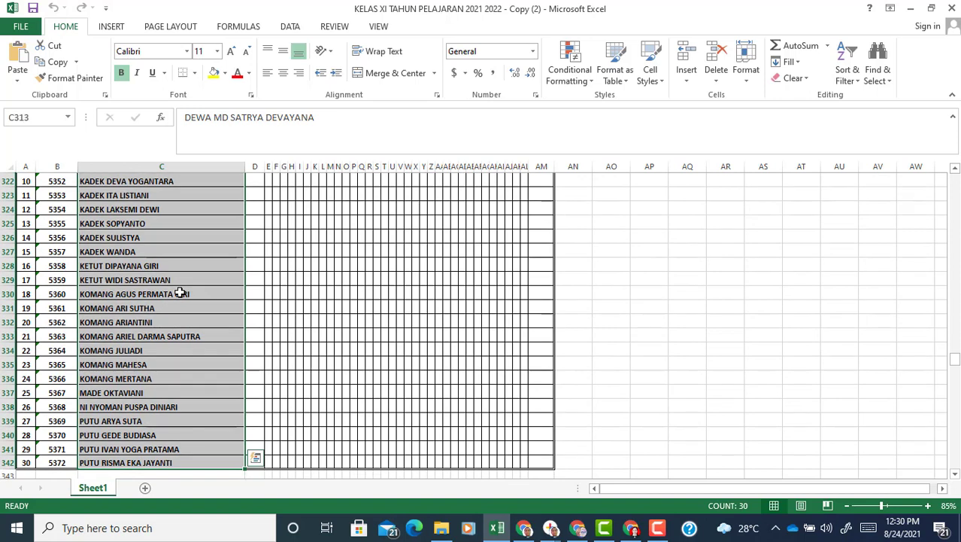
pyautogui.hotkey('ctrl', 'c')
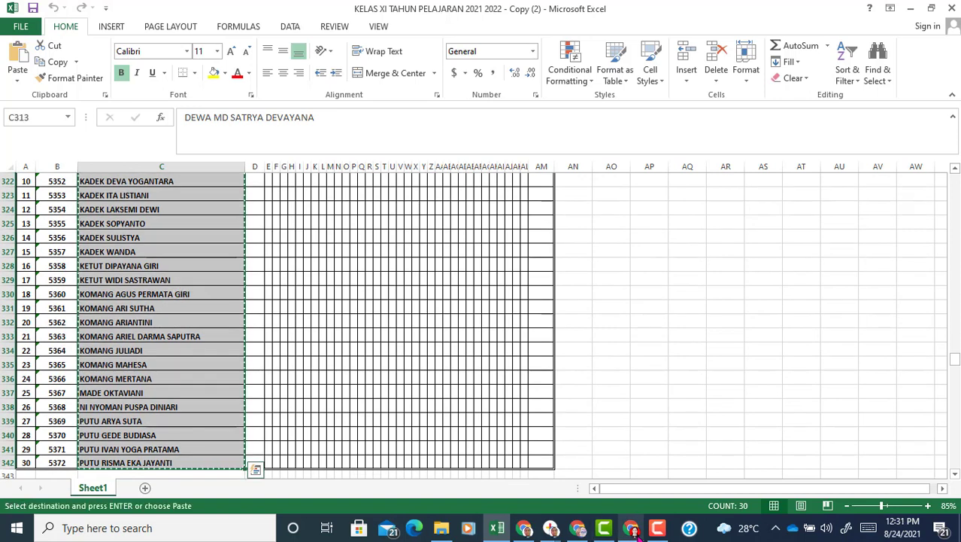
pyautogui.click(633, 529)
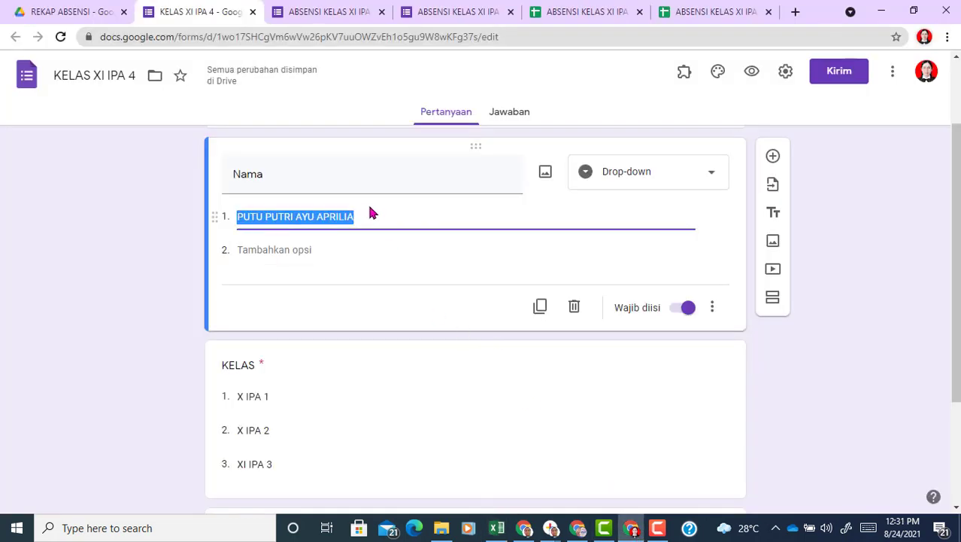
# Step: Paste the 30 student names into the Nama dropdown and add KELAS option XI IPA 4
pyautogui.hotkey('ctrl', 'v')
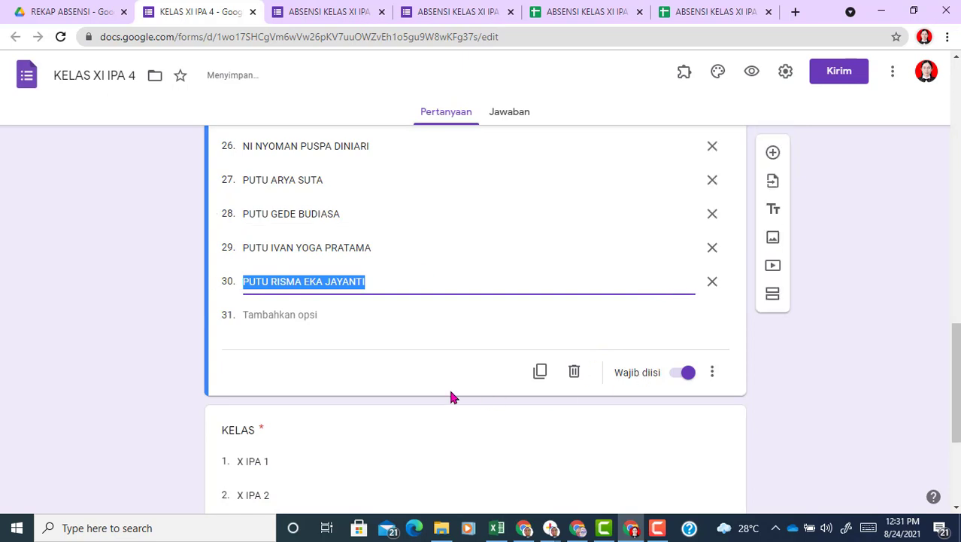
pyautogui.scroll(-2, 395, 351)
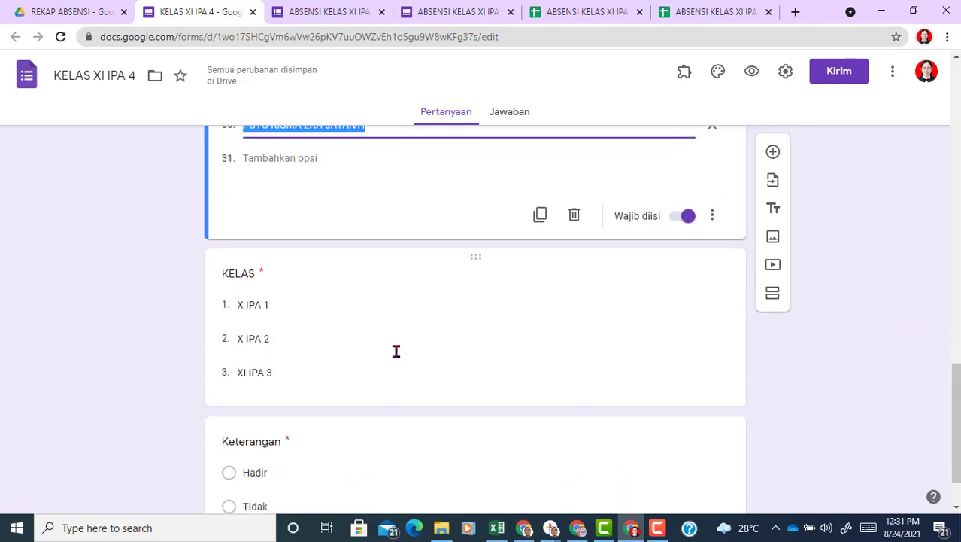
pyautogui.click(320, 375)
pyautogui.click(259, 322)
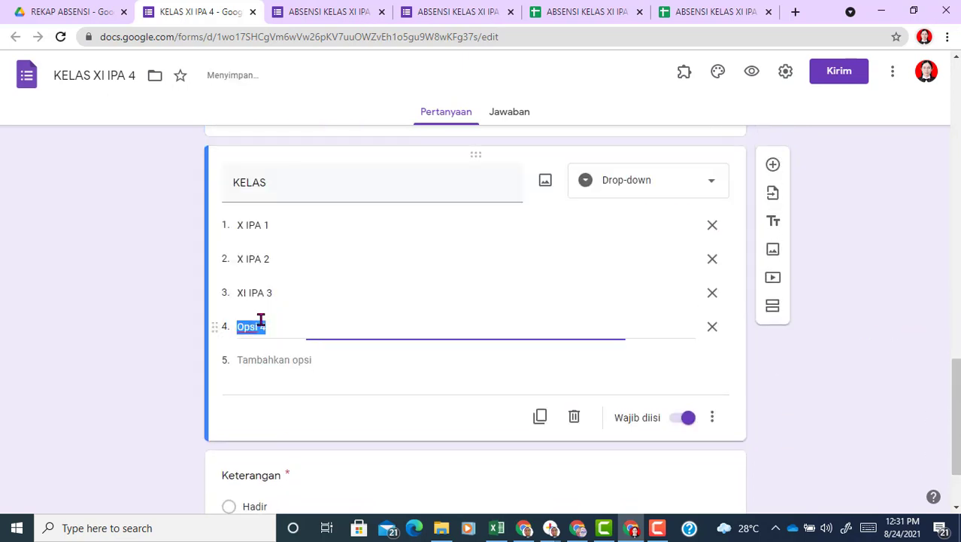
pyautogui.write('XI IPA')
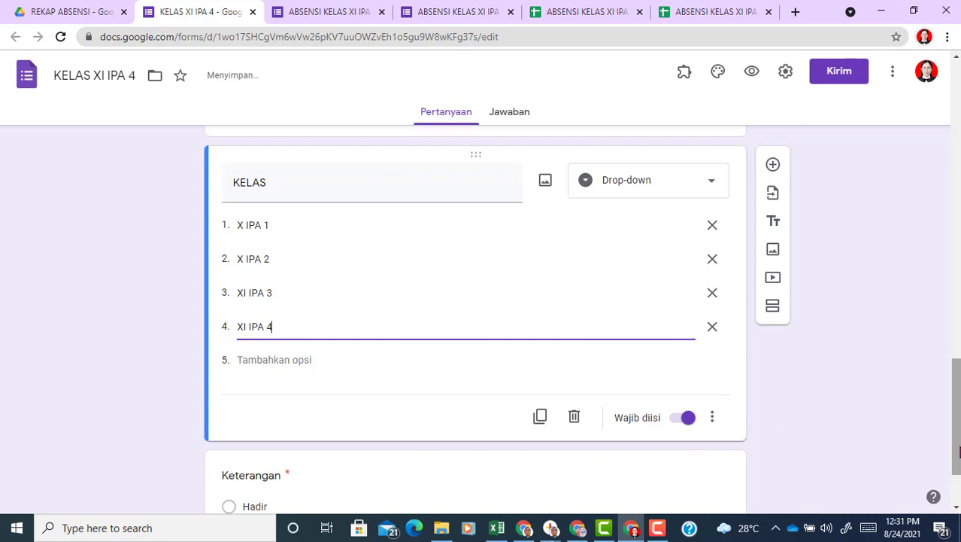
pyautogui.scroll(3, 959, 451)
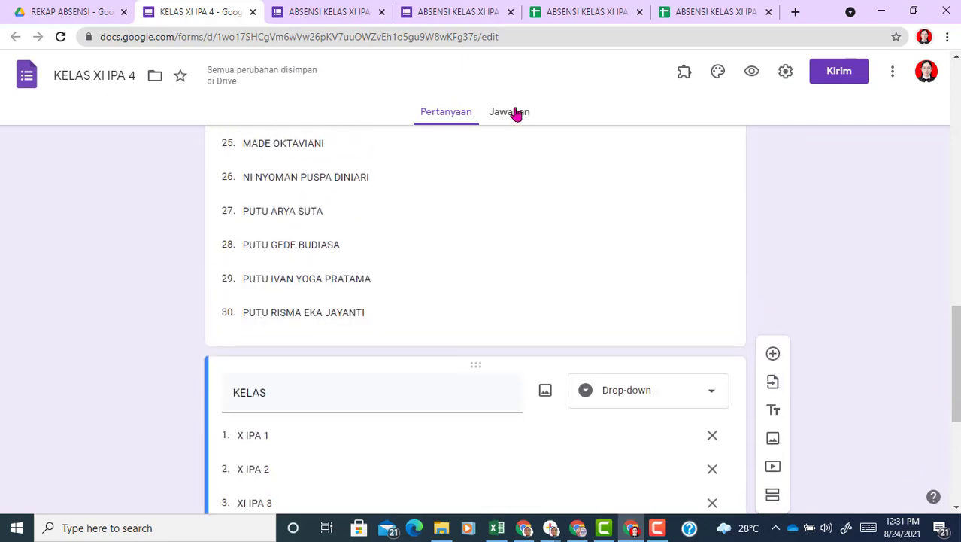
# Step: Create a new linked response spreadsheet, KELAS XI IPA 4 (Jawaban), from the form's responses
pyautogui.click(516, 113)
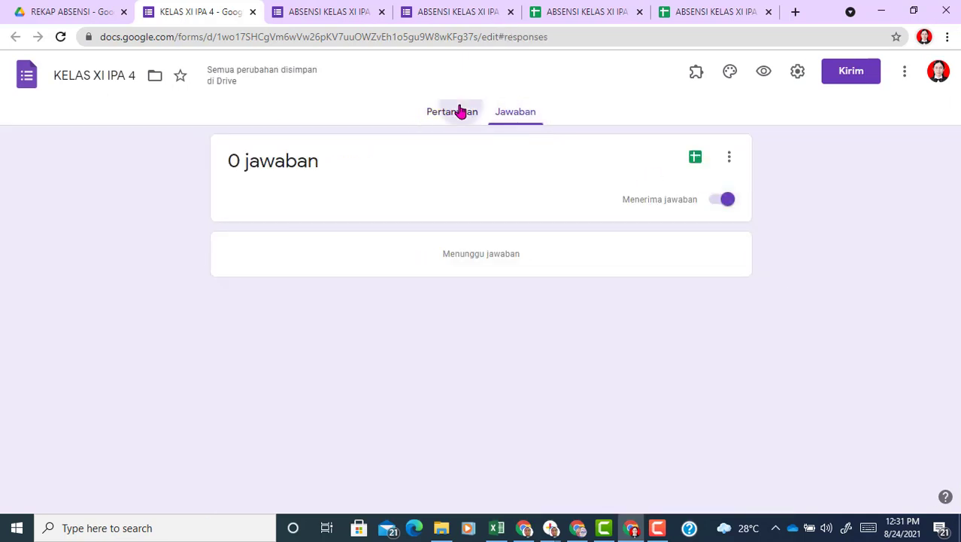
pyautogui.click(461, 111)
pyautogui.click(508, 116)
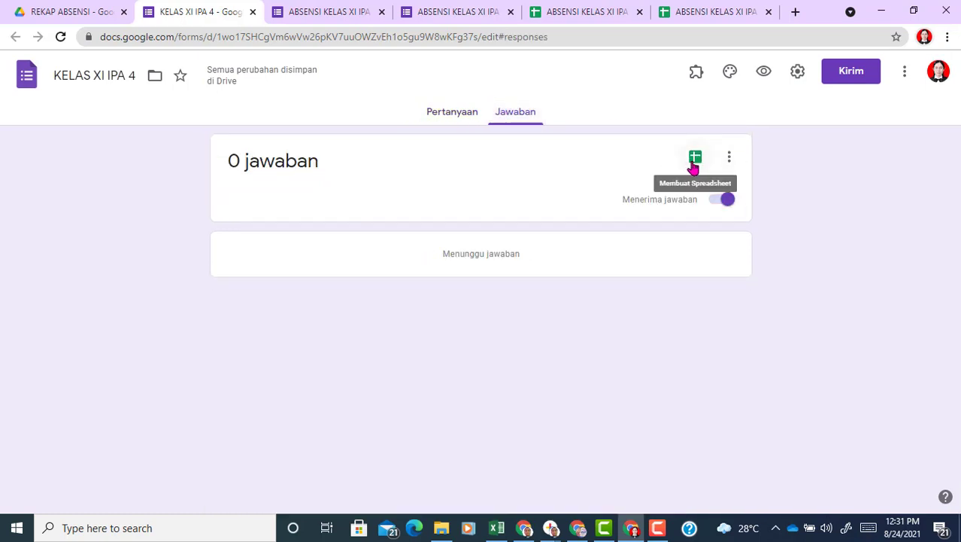
pyautogui.click(696, 159)
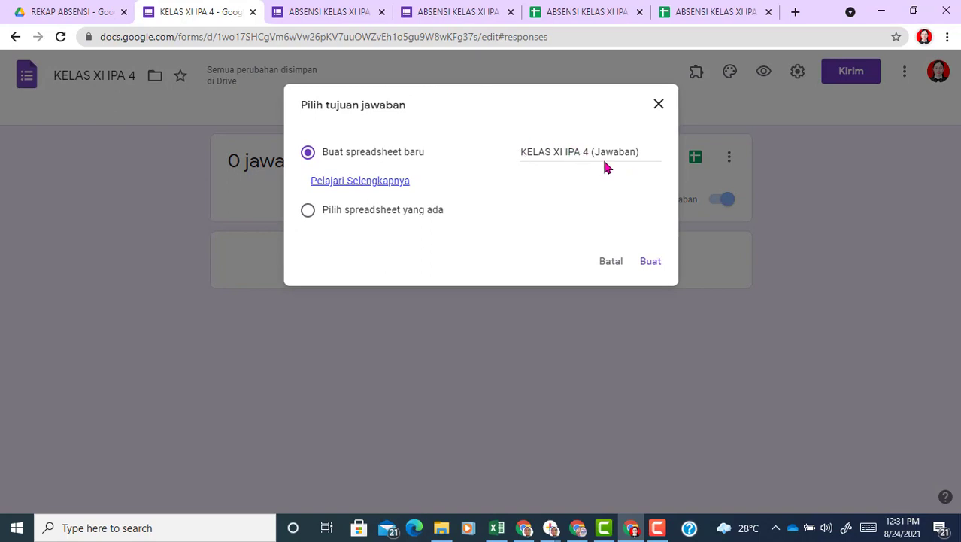
pyautogui.click(648, 265)
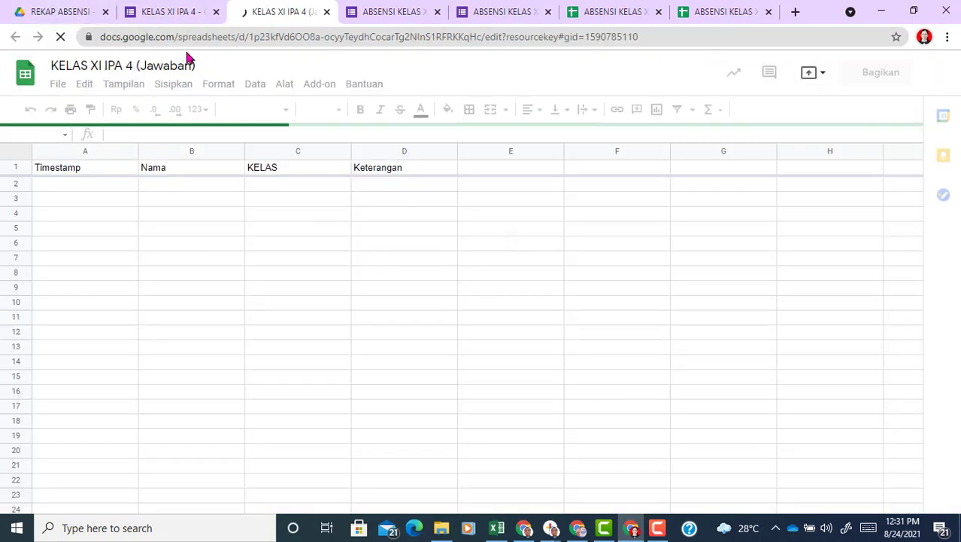
# Step: Check the REKAP ABSENSI folder, then bring up the ABSENSI KELAS XI IPA (Jawaban) REKAP sheet
pyautogui.click(54, 14)
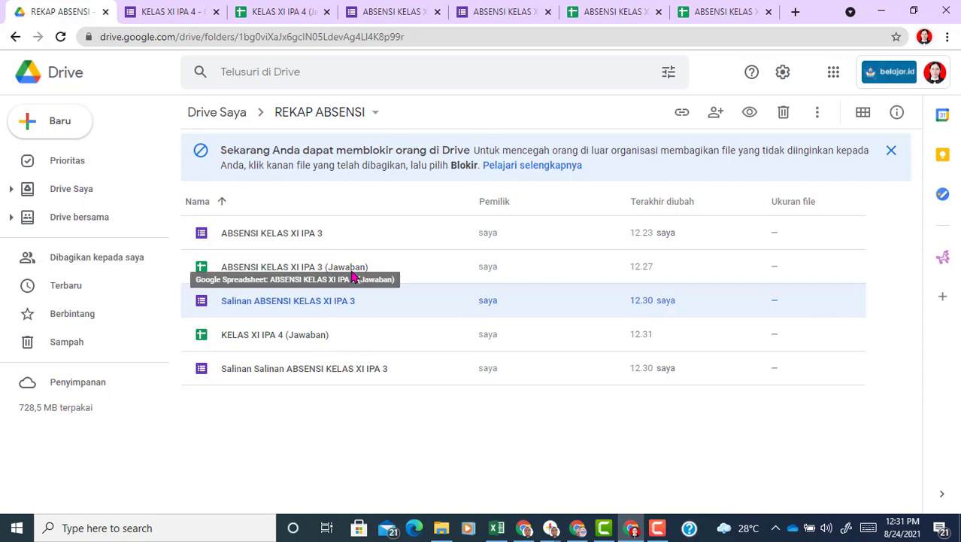
pyautogui.click(170, 12)
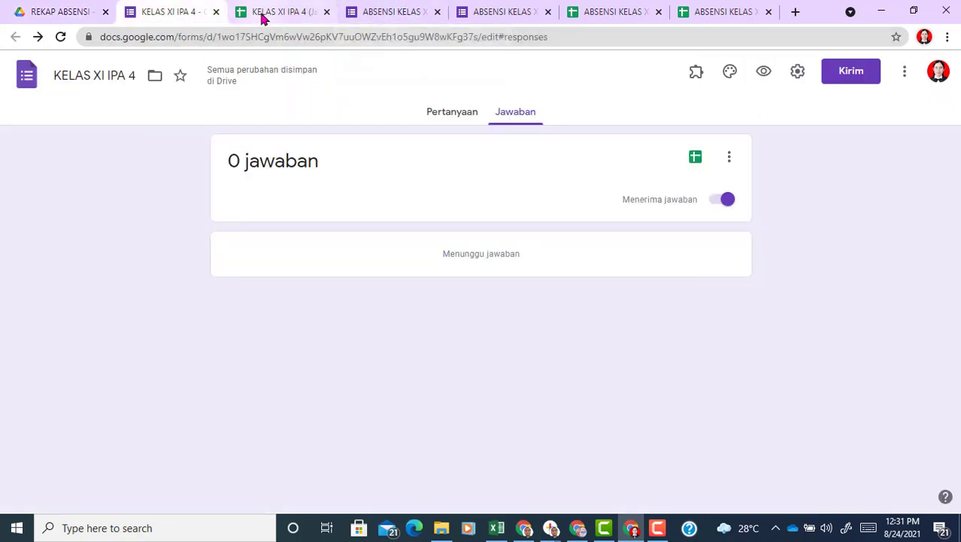
pyautogui.click(265, 12)
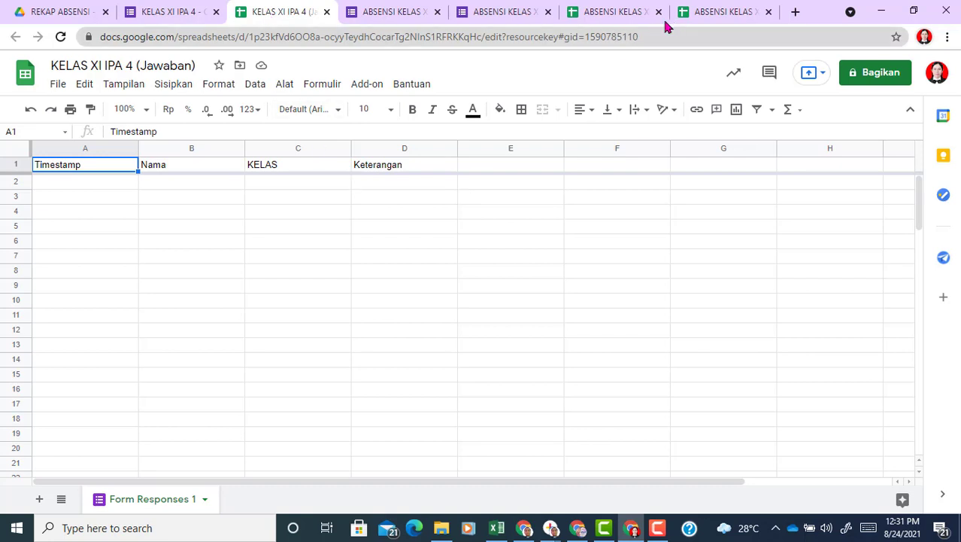
pyautogui.click(720, 12)
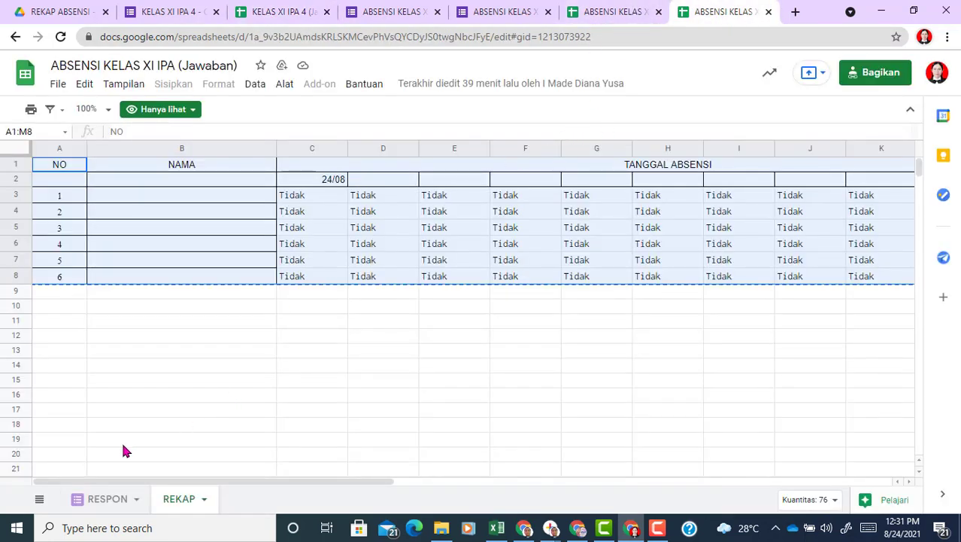
# Step: Copy the TANGGAL ABSEN, ABSENSI SISWA and KETERANGAN header formulas from XI IPA 3's RESPON E1:G1
pyautogui.click(598, 8)
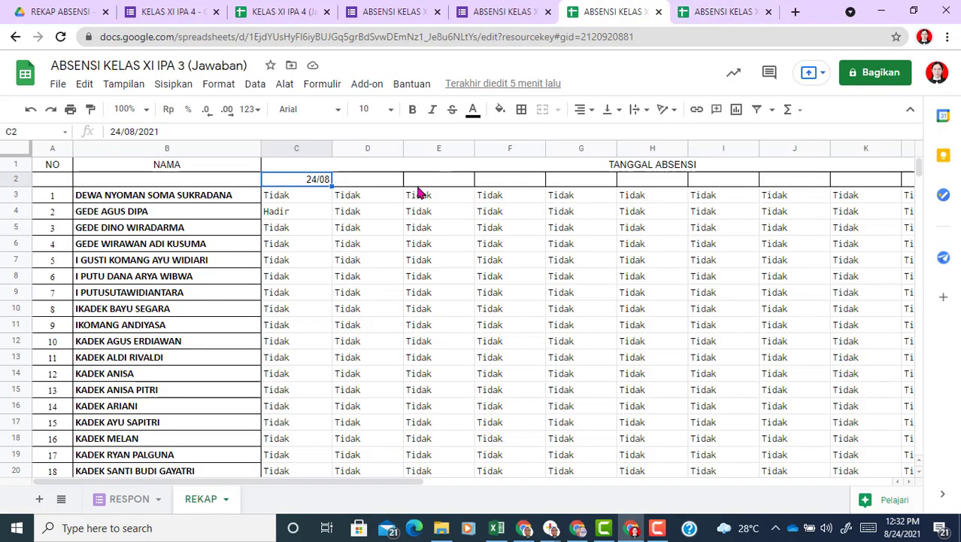
pyautogui.click(128, 498)
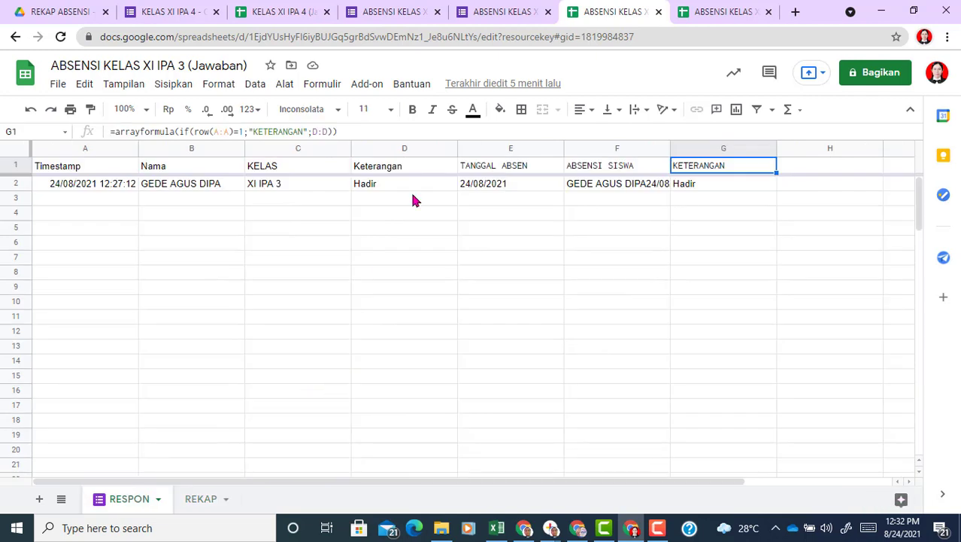
pyautogui.click(491, 170)
pyautogui.hotkey('shift', 'Right')
pyautogui.hotkey('shift', 'Right')
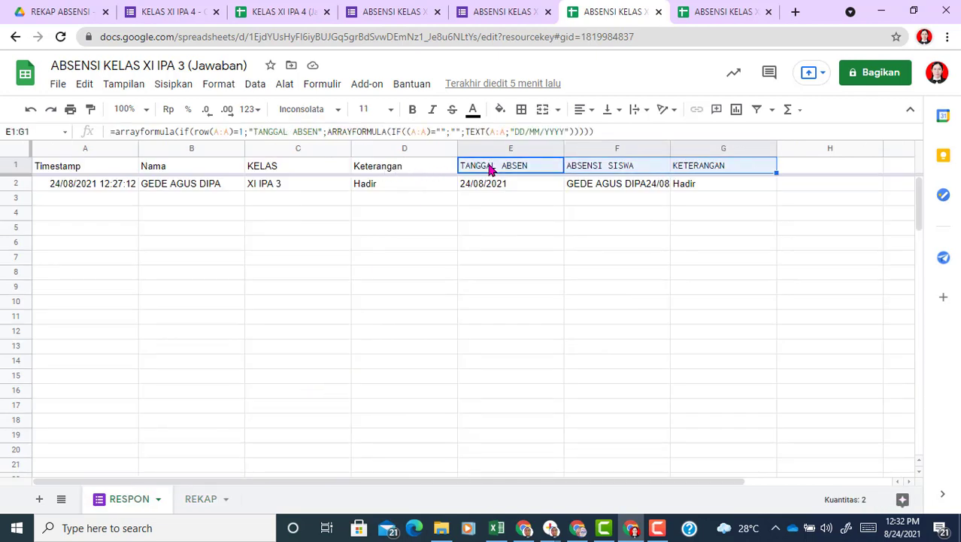
pyautogui.click(287, 11)
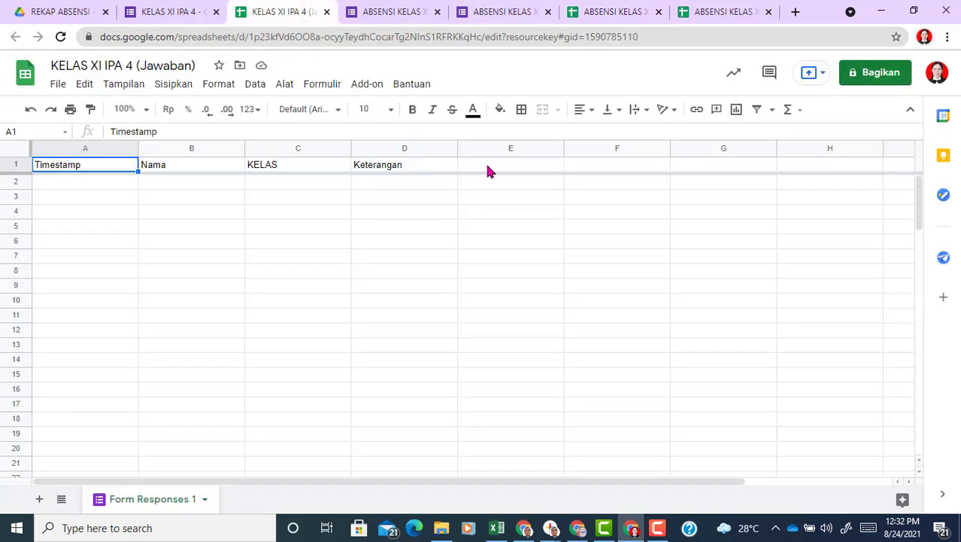
# Step: Paste the header formulas into E1:G1 and rename the responses sheet to RESPON
pyautogui.click(487, 171)
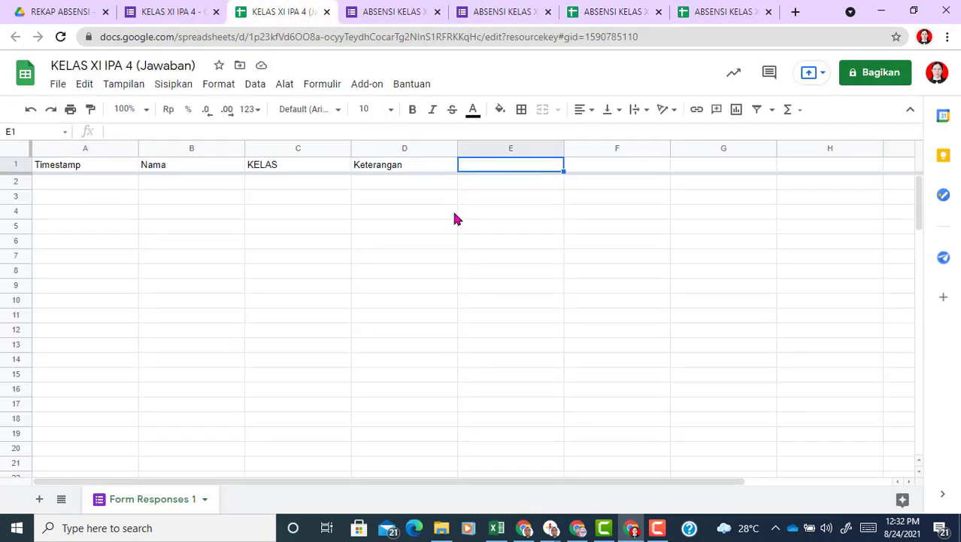
pyautogui.hotkey('ctrl', 'v')
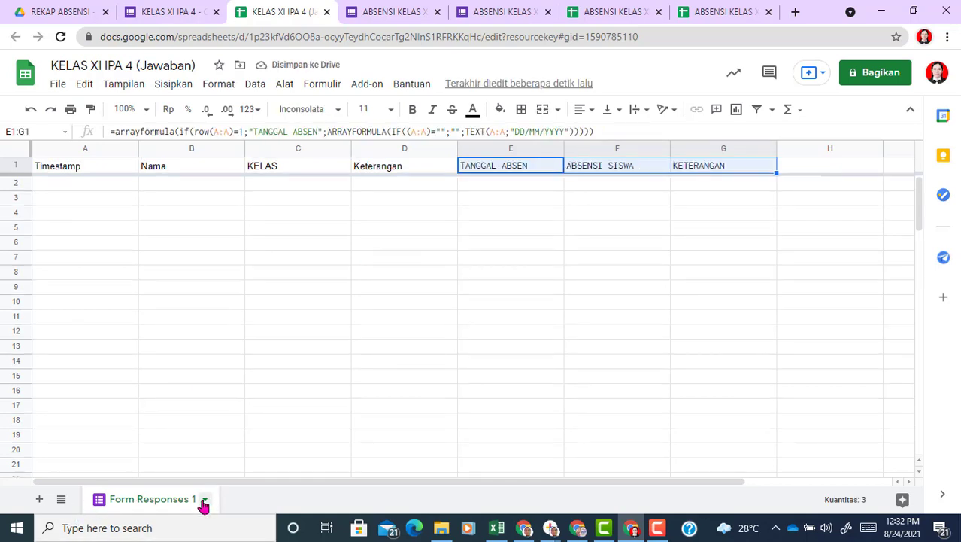
pyautogui.click(203, 501)
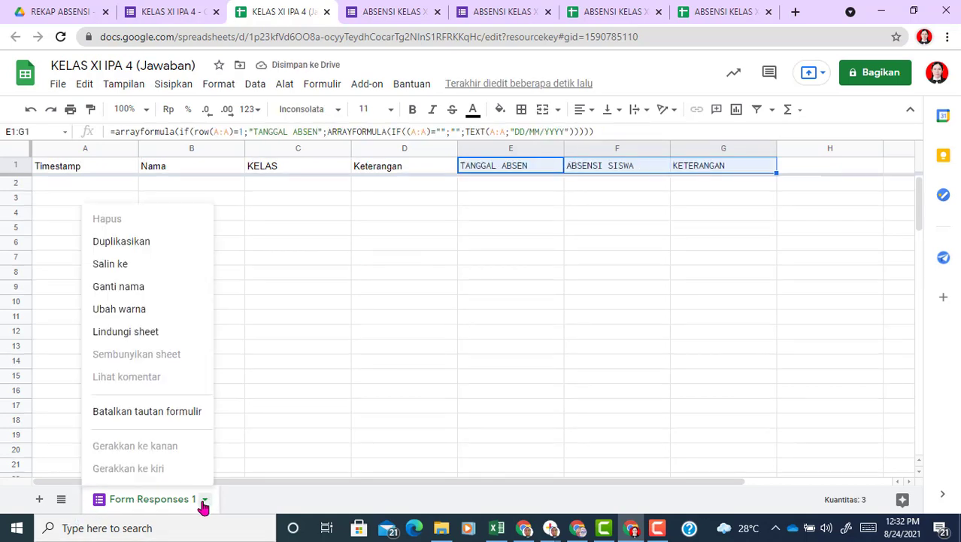
pyautogui.click(149, 292)
pyautogui.write('RE')
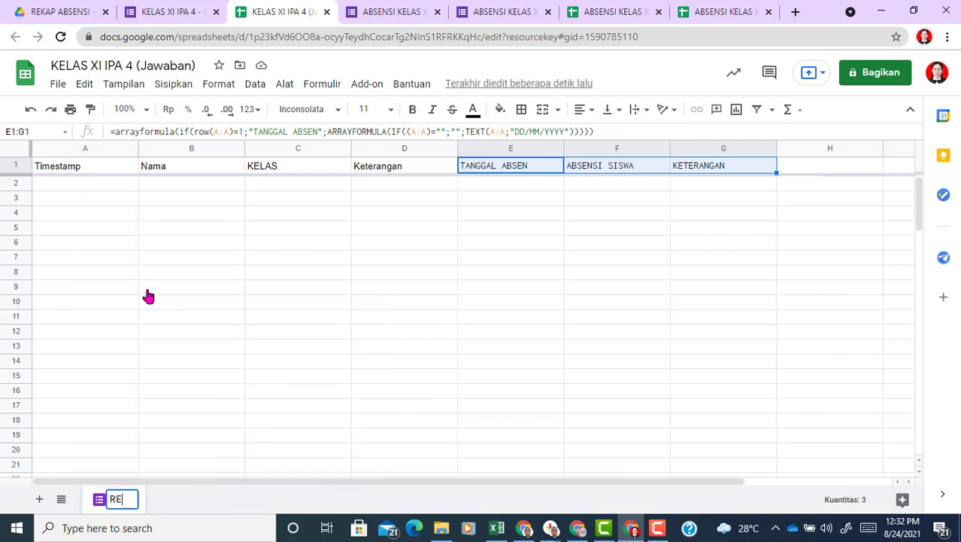
pyautogui.write('SPON')
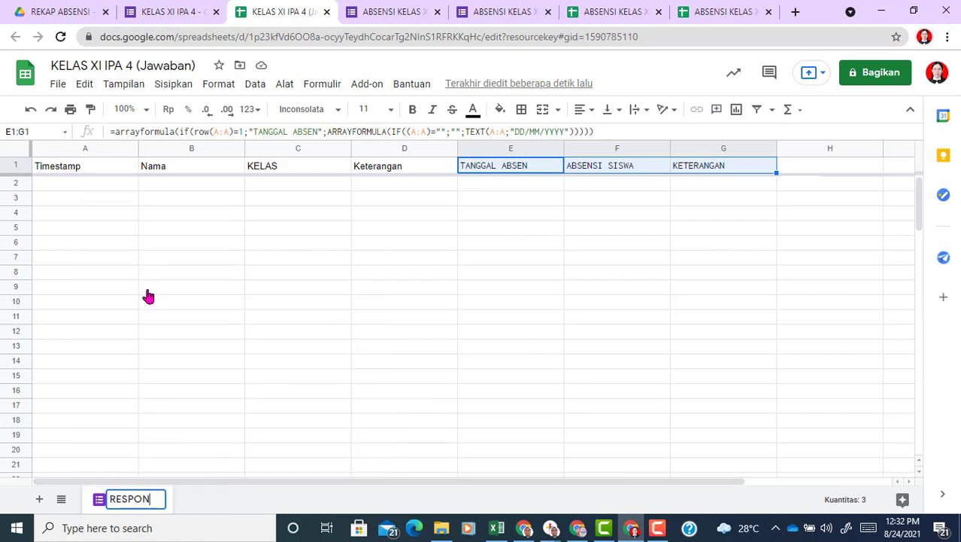
# Step: Add a second sheet and name it REKAP
pyautogui.click(40, 501)
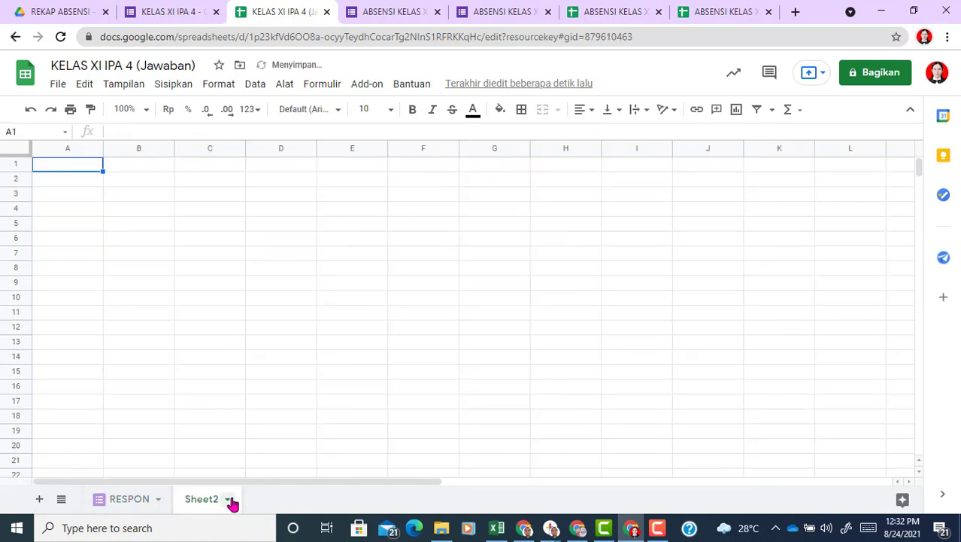
pyautogui.click(229, 502)
pyautogui.click(226, 329)
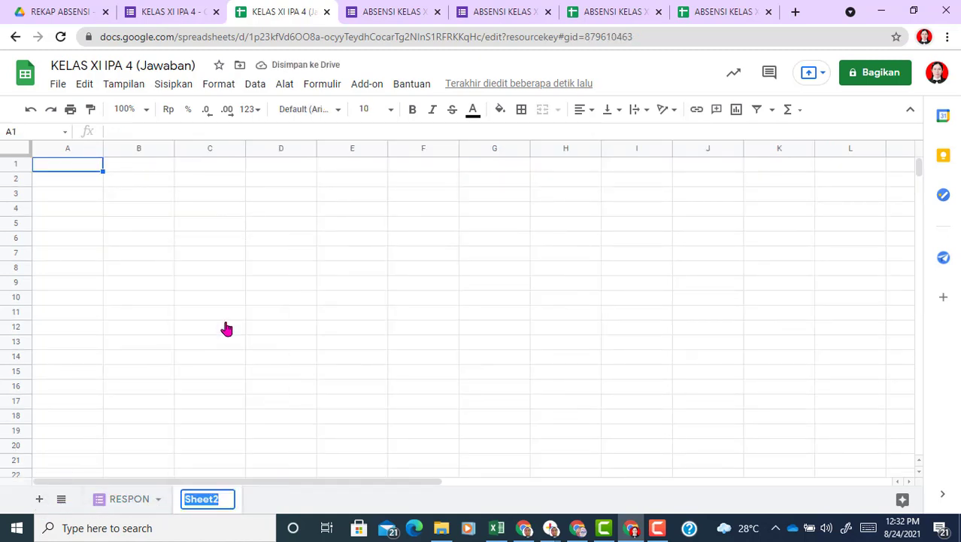
pyautogui.write('REKAP')
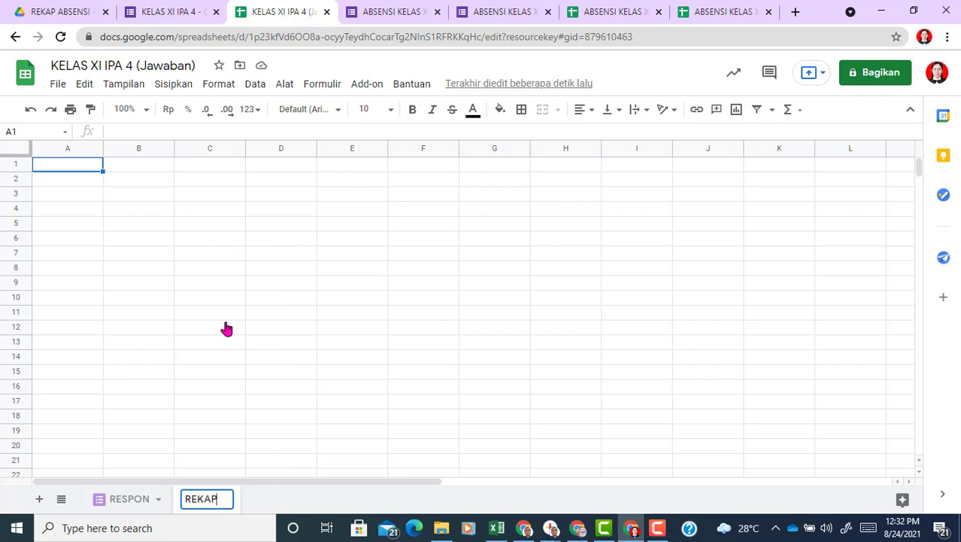
pyautogui.click(274, 341)
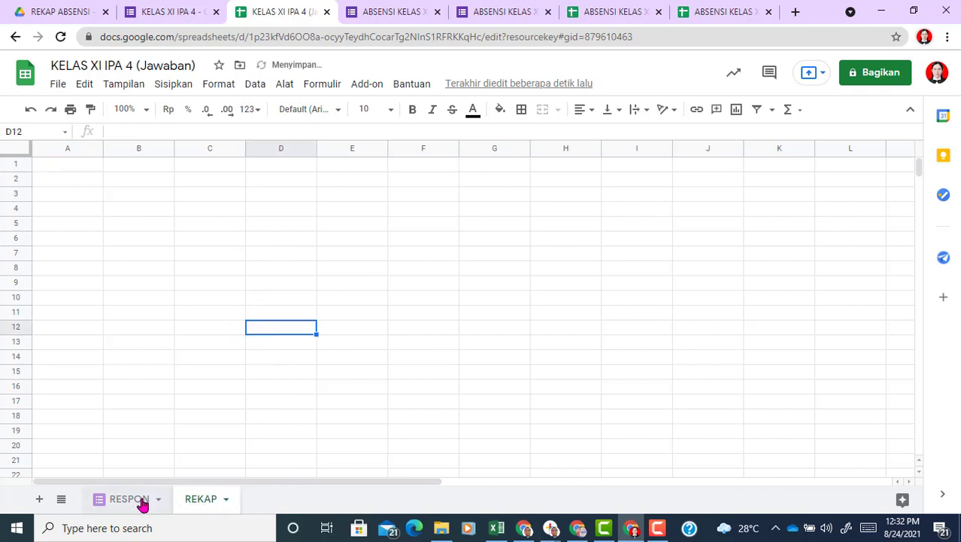
pyautogui.click(140, 502)
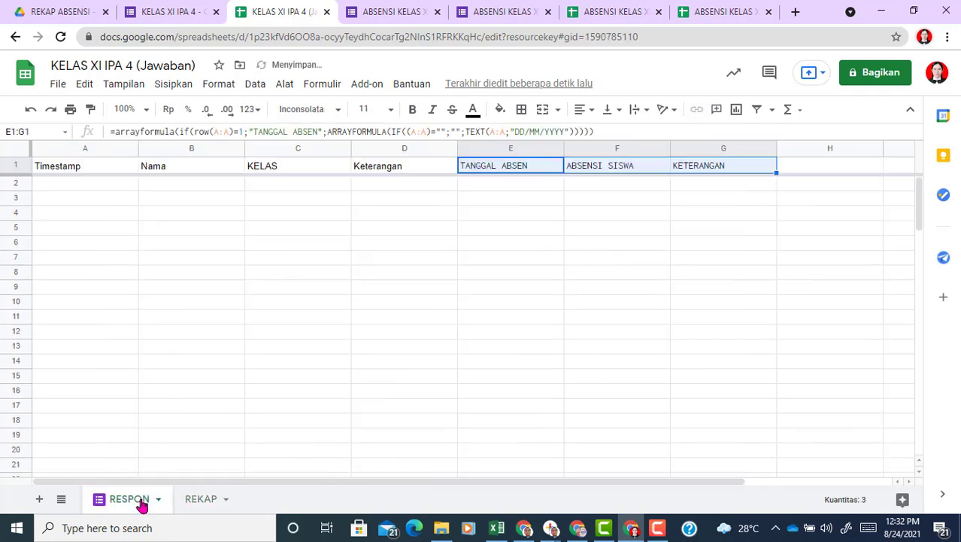
pyautogui.click(203, 499)
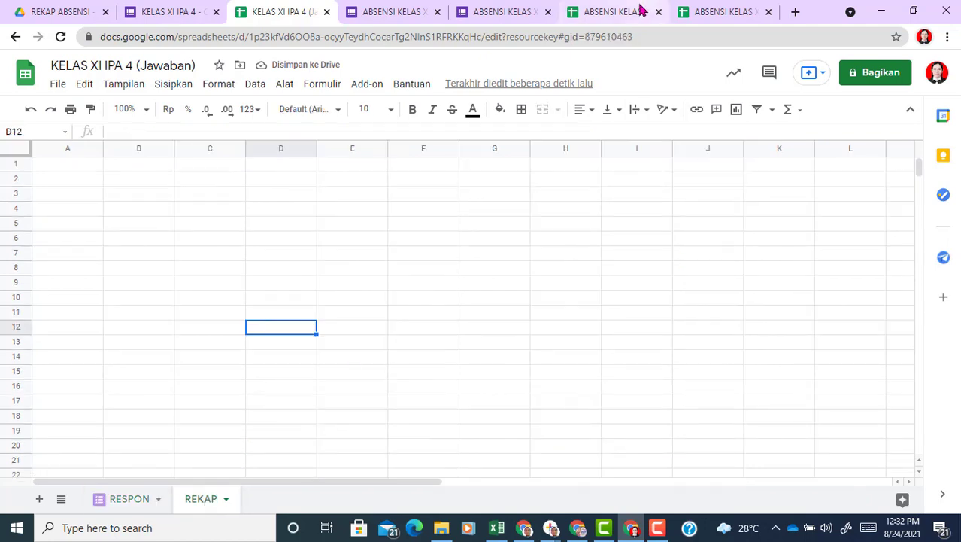
pyautogui.click(639, 11)
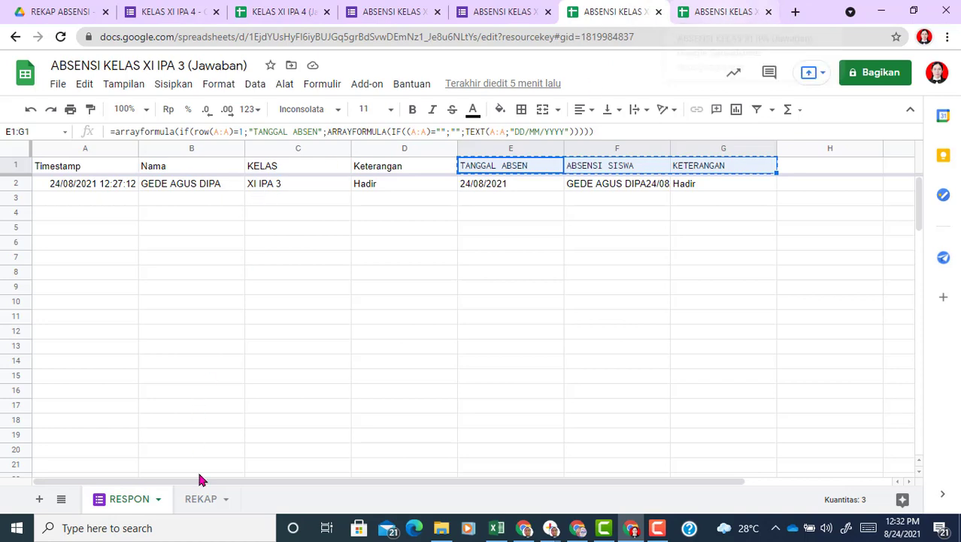
# Step: Select and copy XI IPA 3's REKAP attendance table A1:T34
pyautogui.click(202, 499)
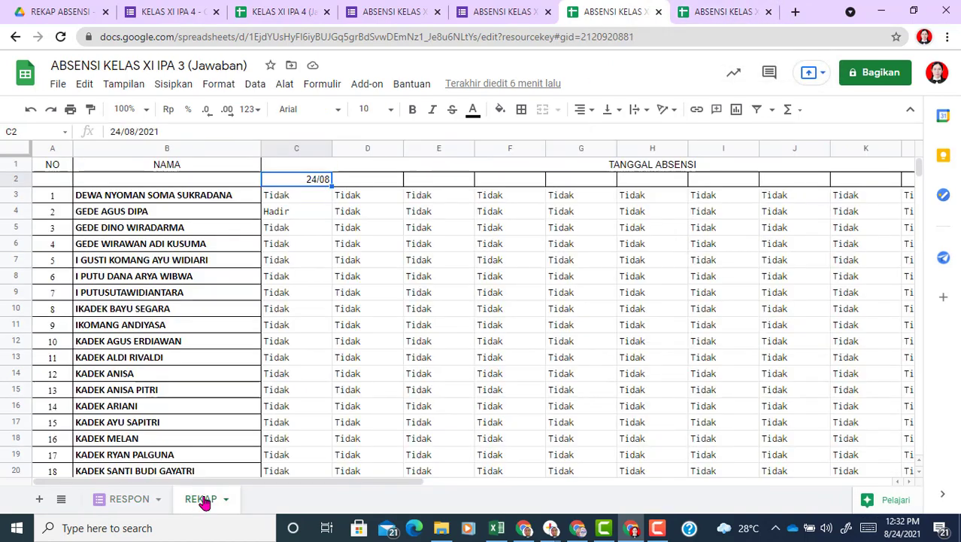
pyautogui.click(55, 167)
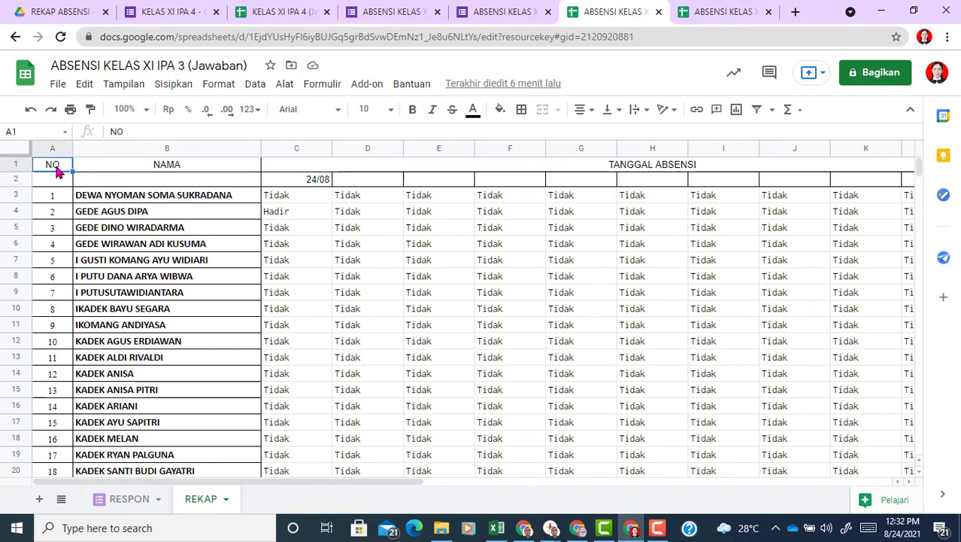
pyautogui.hotkey('shift', 'Right')
pyautogui.hotkey('shift', 'Right')
pyautogui.hotkey('shift', 'Right')
pyautogui.hotkey('shift', 'Right')
pyautogui.hotkey('shift', 'Right')
pyautogui.hotkey('shift', 'Right')
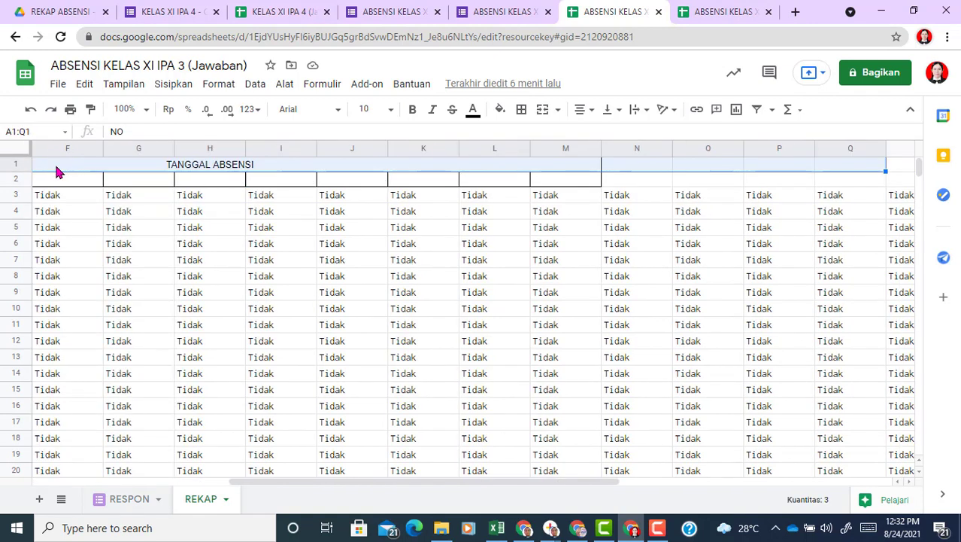
pyautogui.hotkey('shift', 'Right')
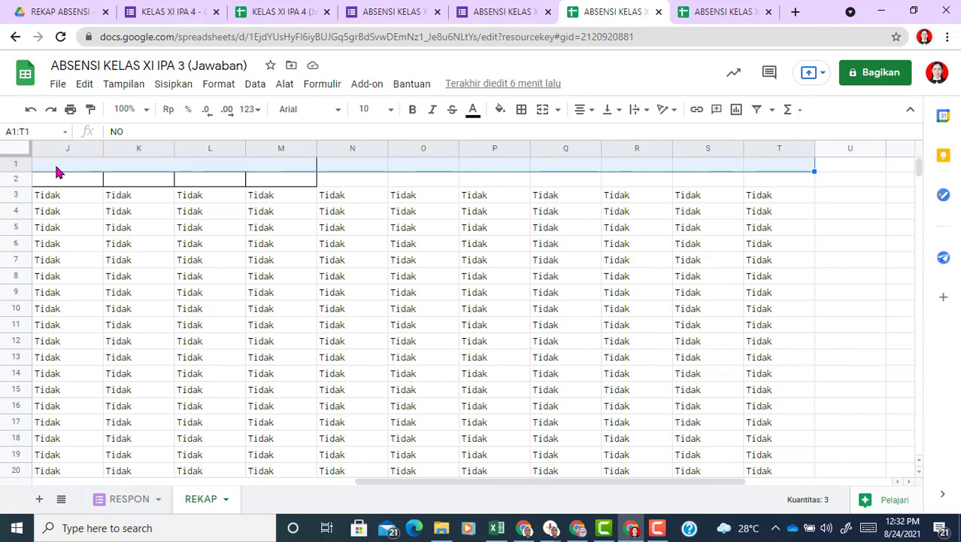
pyautogui.hotkey('shift', 'Down')
pyautogui.hotkey('shift', 'Down')
pyautogui.hotkey('shift', 'Down')
pyautogui.hotkey('shift', 'Down')
pyautogui.hotkey('shift', 'Down')
pyautogui.hotkey('shift', 'Down')
pyautogui.hotkey('shift', 'Down')
pyautogui.hotkey('shift', 'Down')
pyautogui.hotkey('shift', 'Down')
pyautogui.hotkey('shift', 'Down')
pyautogui.hotkey('shift', 'Down')
pyautogui.hotkey('shift', 'Down')
pyautogui.hotkey('shift', 'Down')
pyautogui.hotkey('shift', 'Down')
pyautogui.hotkey('shift', 'Down')
pyautogui.hotkey('shift', 'Down')
pyautogui.hotkey('shift', 'Down')
pyautogui.hotkey('shift', 'Down')
pyautogui.hotkey('shift', 'Down')
pyautogui.hotkey('shift', 'Down')
pyautogui.hotkey('shift', 'Down')
pyautogui.hotkey('shift', 'Down')
pyautogui.hotkey('shift', 'Down')
pyautogui.hotkey('shift', 'Down')
pyautogui.hotkey('shift', 'Down')
pyautogui.hotkey('shift', 'Down')
pyautogui.hotkey('shift', 'Down')
pyautogui.hotkey('shift', 'Down')
pyautogui.hotkey('shift', 'Down')
pyautogui.hotkey('shift', 'Down')
pyautogui.hotkey('shift', 'Down')
pyautogui.hotkey('shift', 'Down')
pyautogui.hotkey('shift', 'Down')
pyautogui.hotkey('shift', 'Down')
pyautogui.hotkey('shift', 'Down')
pyautogui.hotkey('shift', 'Down')
pyautogui.hotkey('shift', 'Down')
pyautogui.hotkey('shift', 'Down')
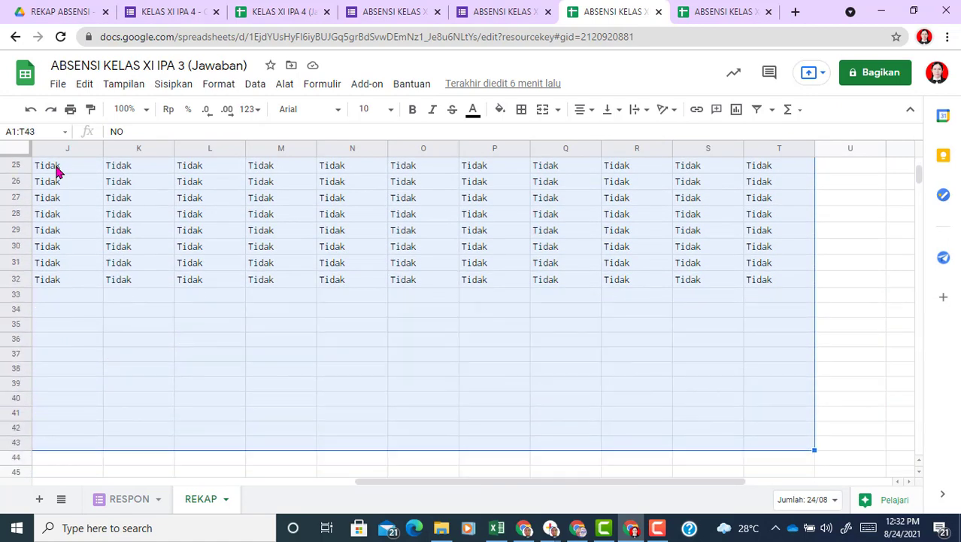
pyautogui.hotkey('shift', 'Up')
pyautogui.hotkey('shift', 'Up')
pyautogui.hotkey('shift', 'Up')
pyautogui.hotkey('shift', 'Up')
pyautogui.hotkey('shift', 'Up')
pyautogui.hotkey('shift', 'Up')
pyautogui.hotkey('shift', 'Up')
pyautogui.hotkey('shift', 'Up')
pyautogui.hotkey('shift', 'Up')
pyautogui.hotkey('shift', 'Down')
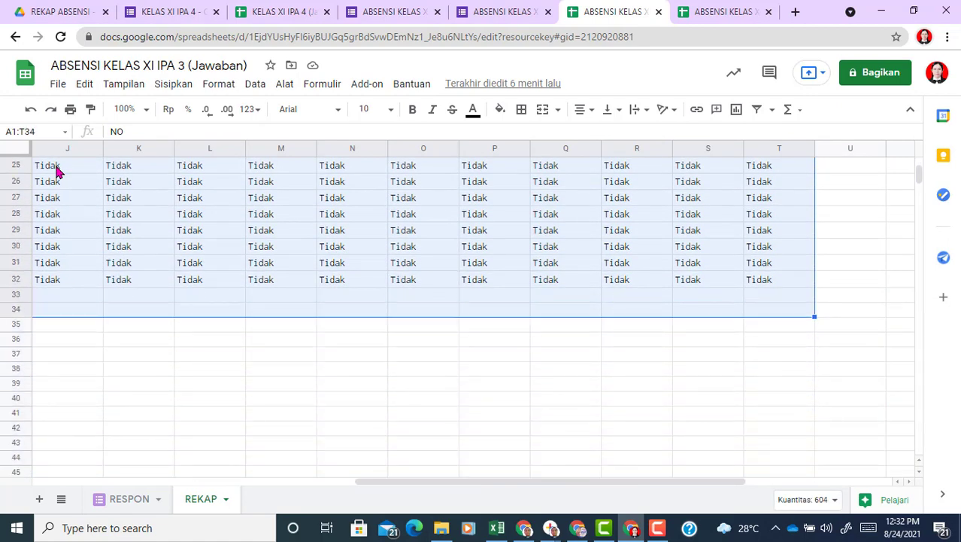
pyautogui.hotkey('ctrl', 'c')
pyautogui.click(312, 9)
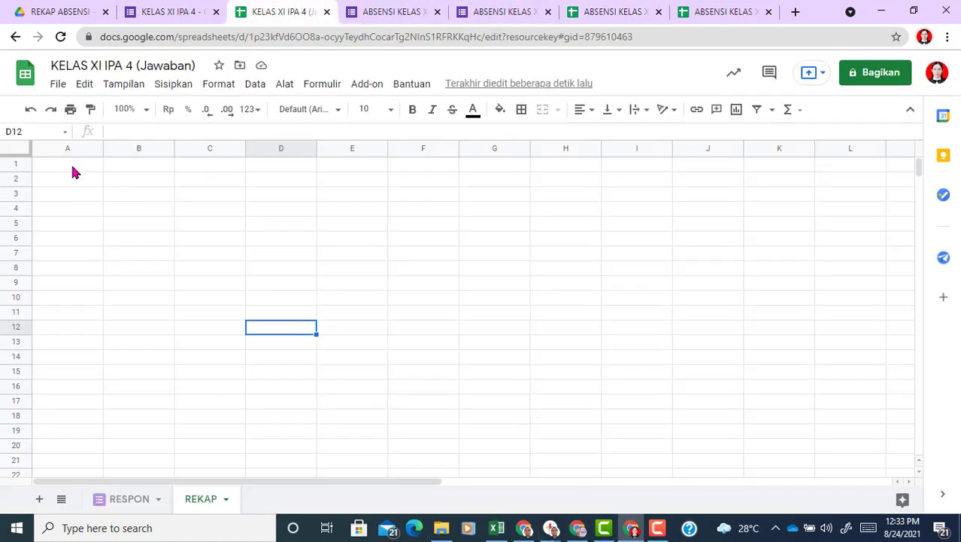
# Step: Paste the attendance table at A1 of IPA 4's REKAP, narrowing NO and widening NAMA
pyautogui.click(67, 166)
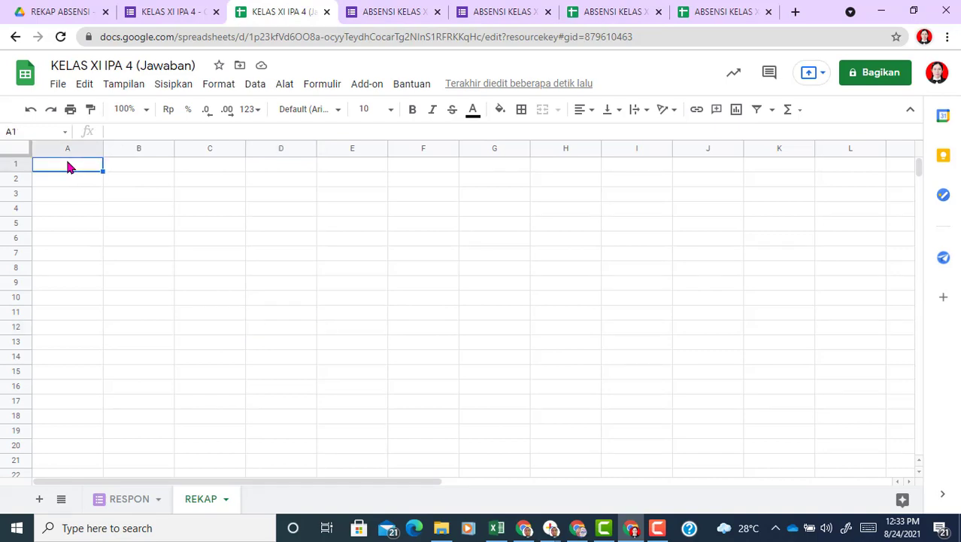
pyautogui.hotkey('ctrl', 'v')
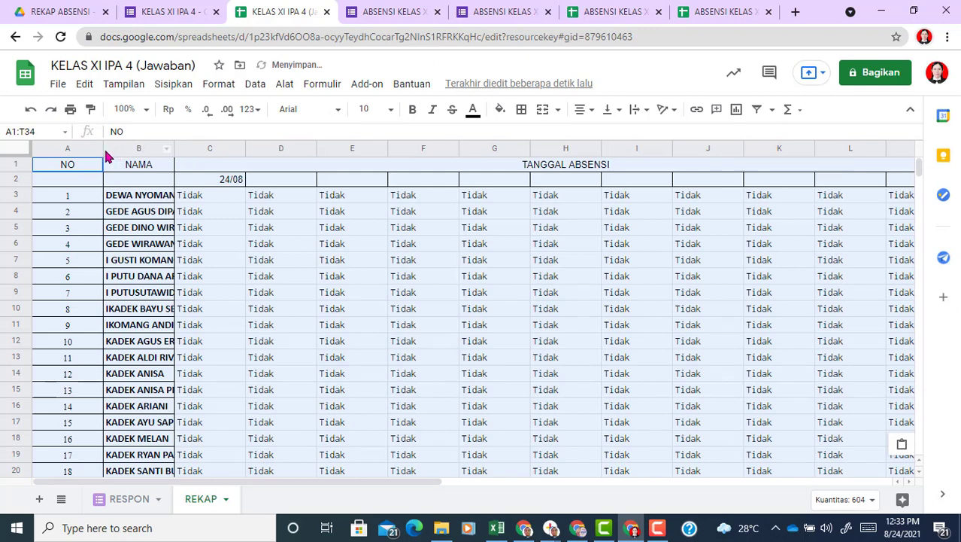
pyautogui.moveTo(102, 146); pyautogui.dragTo(74, 145)
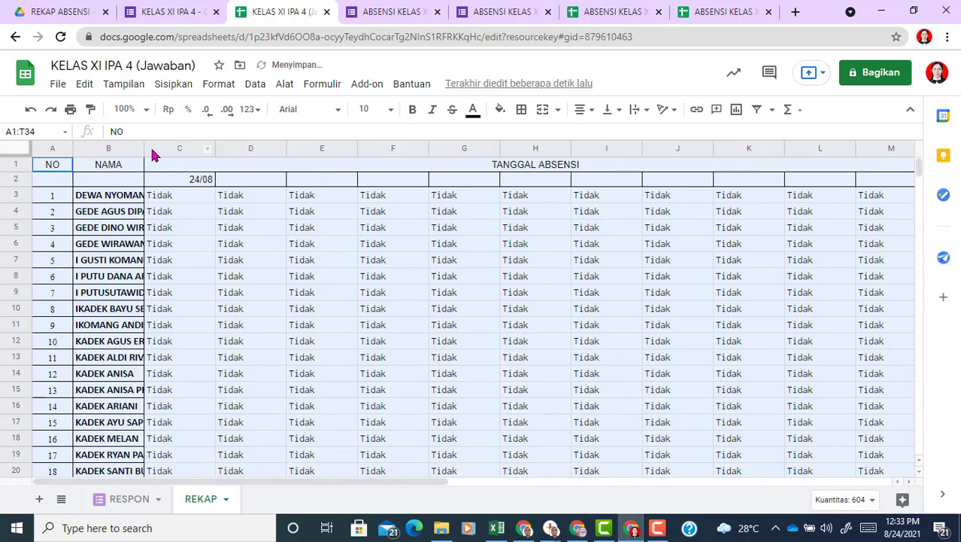
pyautogui.moveTo(144, 147); pyautogui.dragTo(245, 154)
# Step: Clear the copied XI IPA 3 student names from B3:B32
pyautogui.click(217, 194)
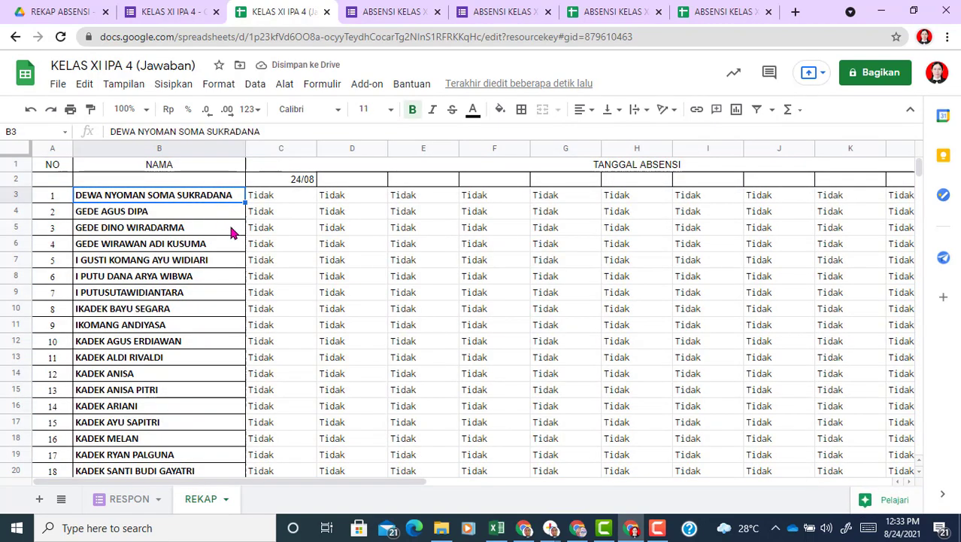
pyautogui.hotkey('shift', 'Down')
pyautogui.hotkey('shift', 'Down')
pyautogui.hotkey('shift', 'Down')
pyautogui.hotkey('shift', 'Down')
pyautogui.hotkey('shift', 'Down')
pyautogui.hotkey('shift', 'Down')
pyautogui.hotkey('shift', 'Down')
pyautogui.hotkey('shift', 'Down')
pyautogui.hotkey('shift', 'Down')
pyautogui.hotkey('shift', 'Down')
pyautogui.hotkey('shift', 'Down')
pyautogui.hotkey('shift', 'Down')
pyautogui.hotkey('shift', 'Down')
pyautogui.hotkey('shift', 'Down')
pyautogui.hotkey('shift', 'Down')
pyautogui.hotkey('shift', 'Down')
pyautogui.hotkey('shift', 'Down')
pyautogui.hotkey('shift', 'Down')
pyautogui.hotkey('shift', 'Down')
pyautogui.hotkey('shift', 'Down')
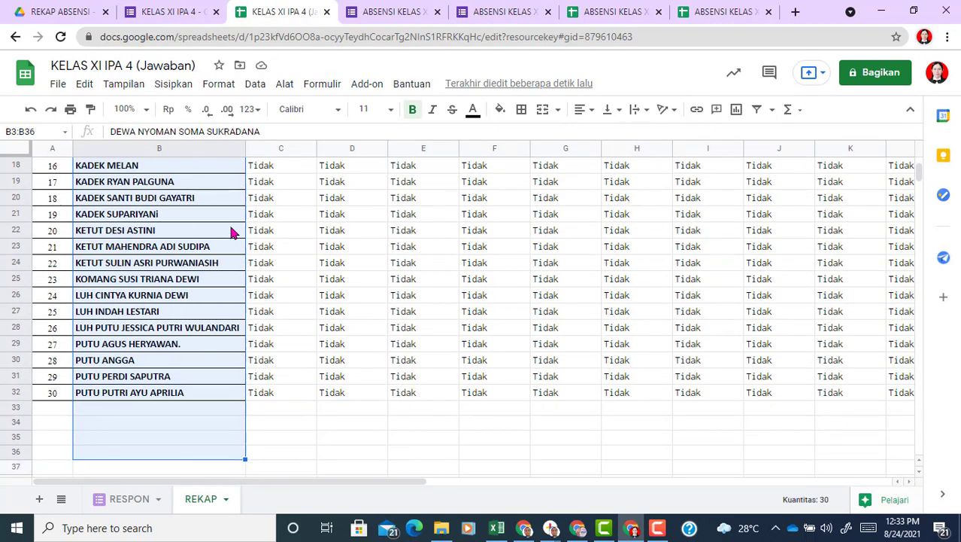
pyautogui.hotkey('shift', 'Up')
pyautogui.hotkey('shift', 'Up')
pyautogui.hotkey('shift', 'Up')
pyautogui.hotkey('shift', 'Up')
pyautogui.press('Delete')
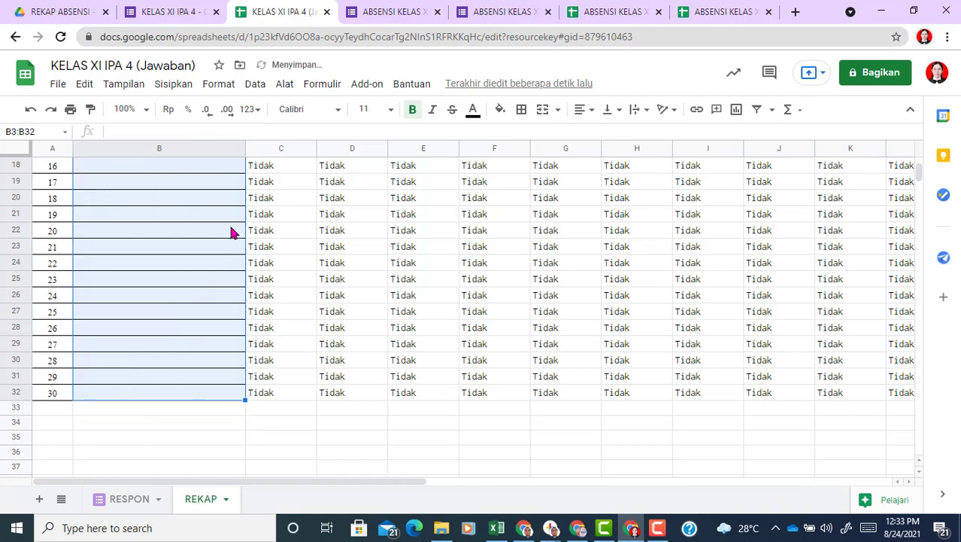
pyautogui.click(190, 303)
pyautogui.press('Up')
pyautogui.press('Up')
pyautogui.press('Up')
pyautogui.press('Up')
pyautogui.press('Up')
pyautogui.press('Up')
pyautogui.press('Up')
pyautogui.press('Up')
pyautogui.press('Up')
pyautogui.press('Up')
pyautogui.press('Up')
pyautogui.press('Up')
pyautogui.press('Up')
pyautogui.press('Up')
pyautogui.press('Up')
pyautogui.press('Up')
pyautogui.press('Up')
pyautogui.press('Up')
pyautogui.press('Up')
pyautogui.press('Up')
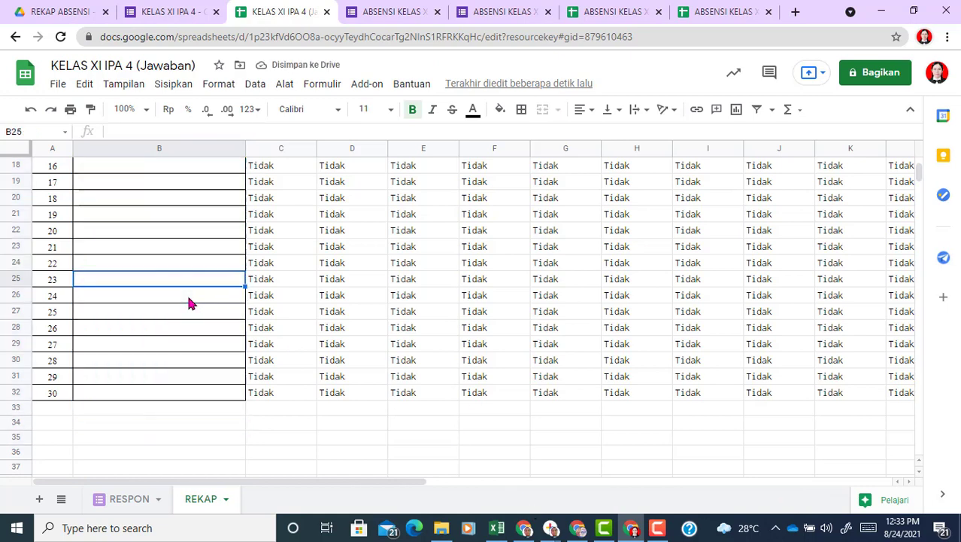
pyautogui.press('Down')
pyautogui.press('Down')
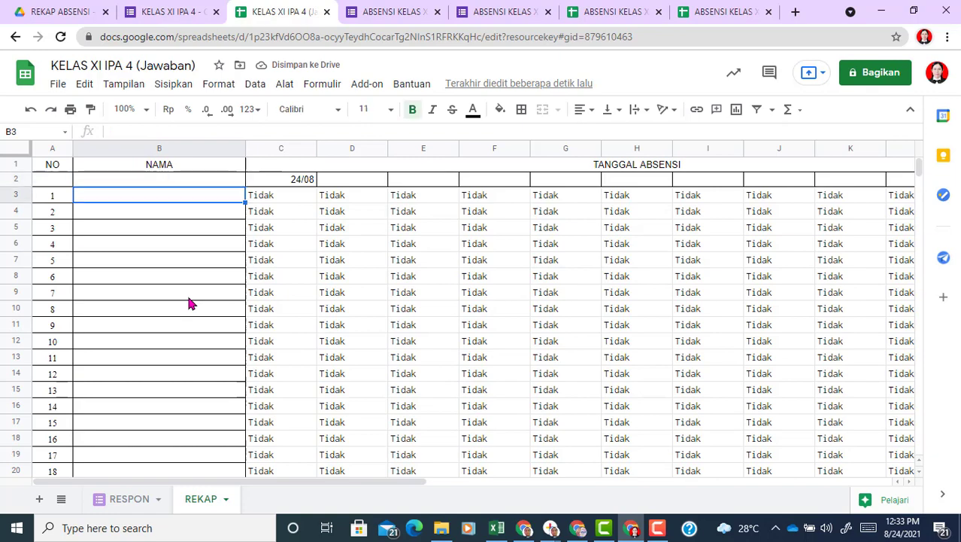
pyautogui.click(497, 527)
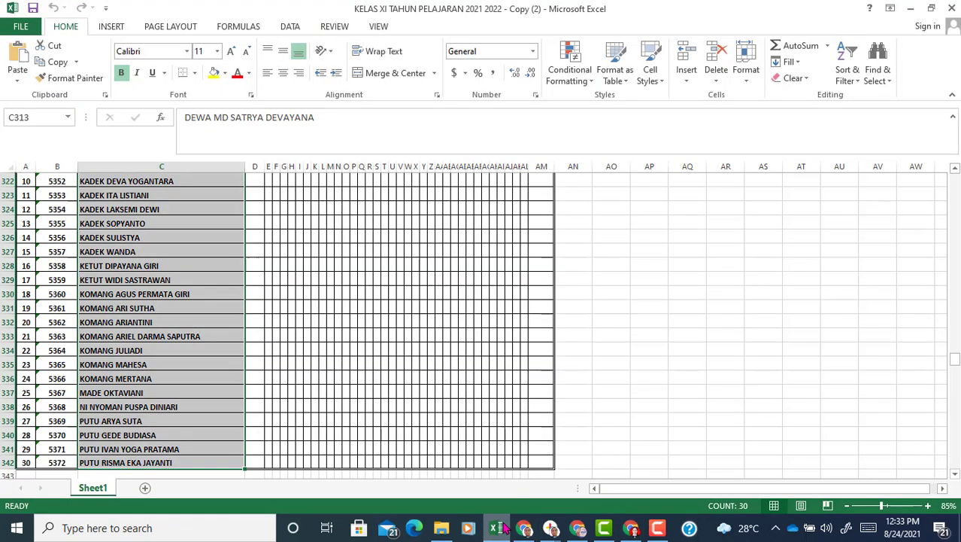
# Step: Paste the 30 student names from Excel into the REKAP NAMA column starting at B3
pyautogui.hotkey('ctrl', 'c')
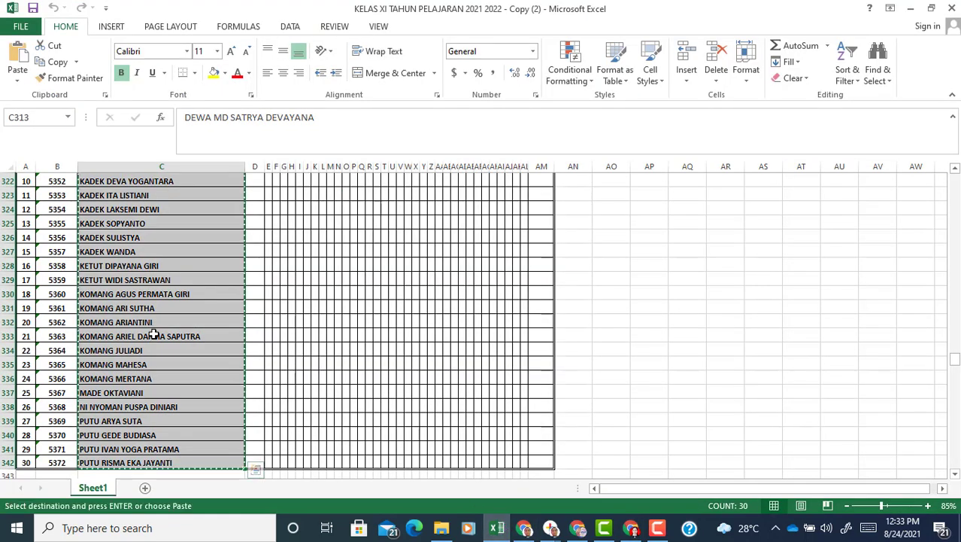
pyautogui.click(630, 528)
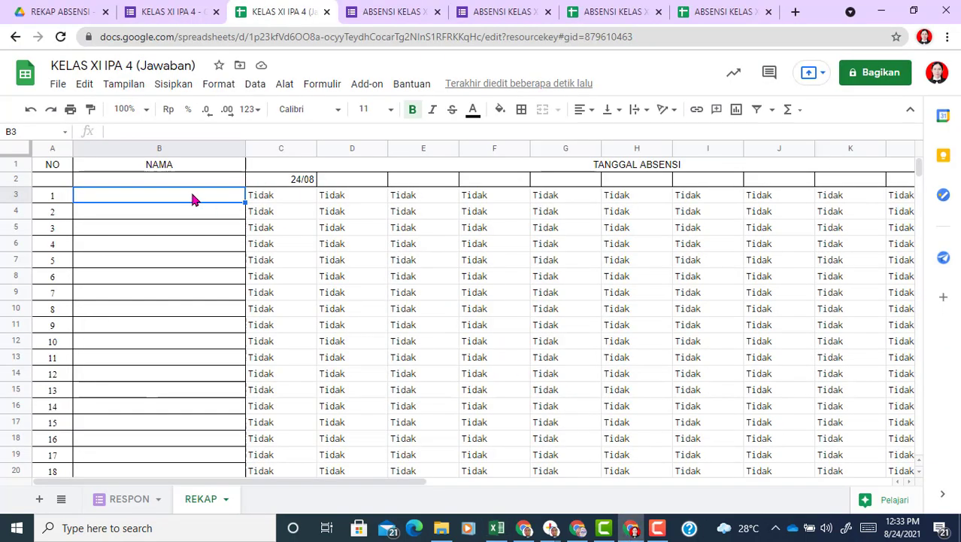
pyautogui.hotkey('ctrl', 'v')
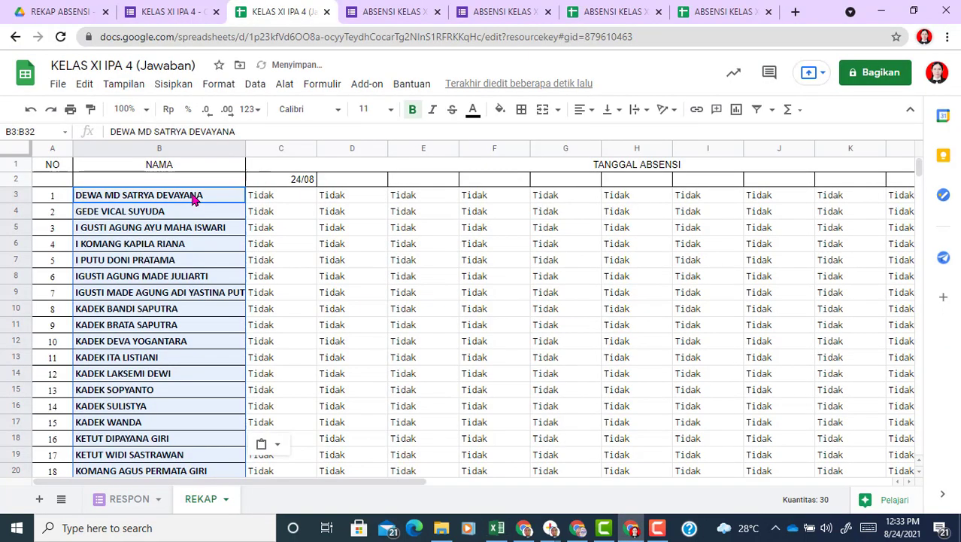
pyautogui.click(213, 314)
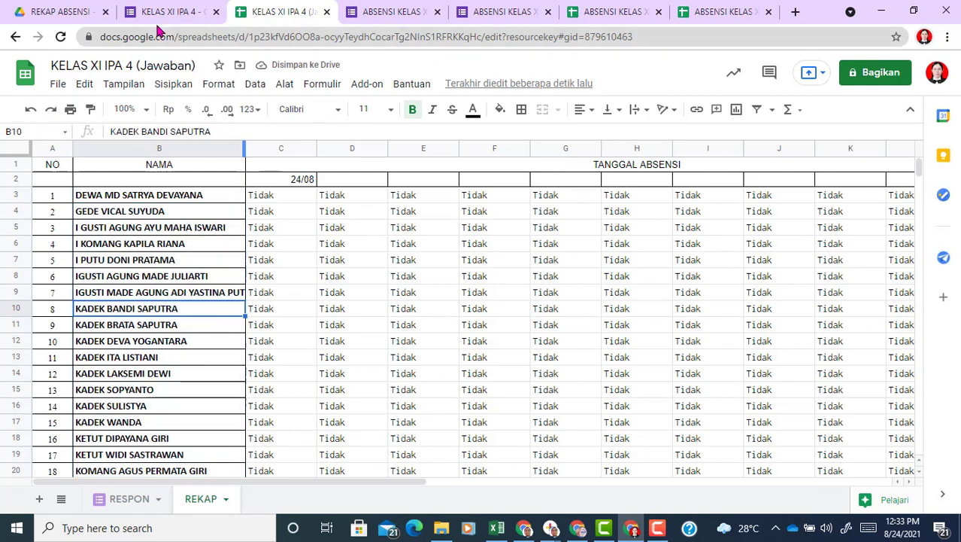
pyautogui.click(60, 11)
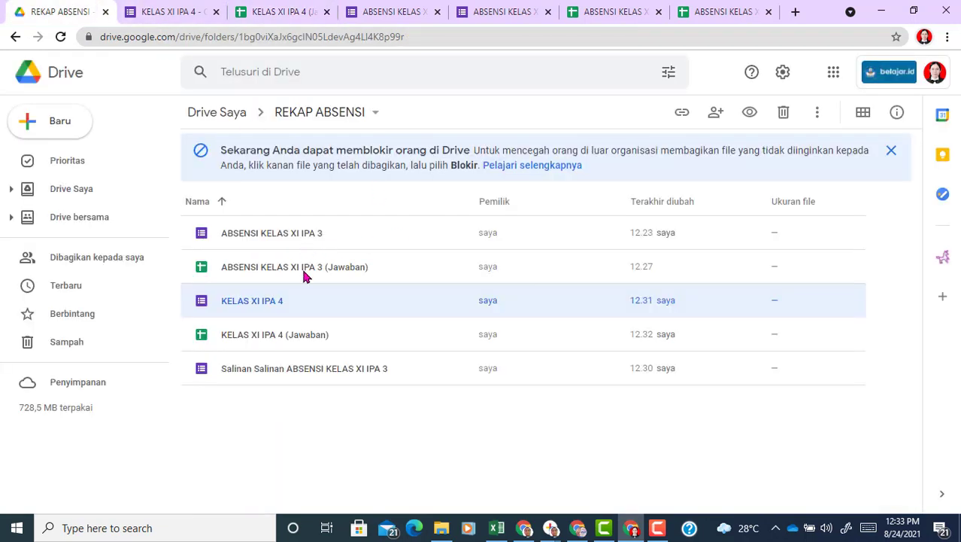
pyautogui.click(325, 371)
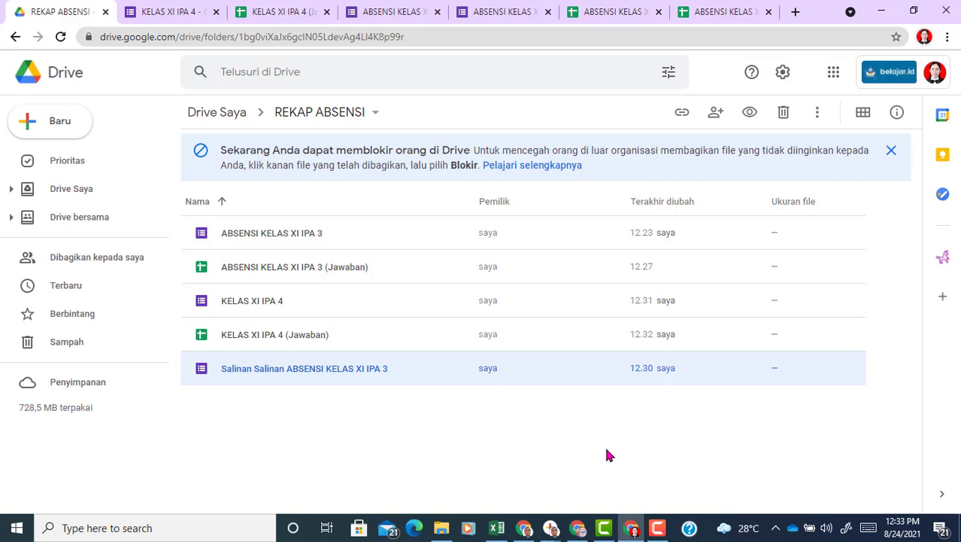
pyautogui.click(659, 529)
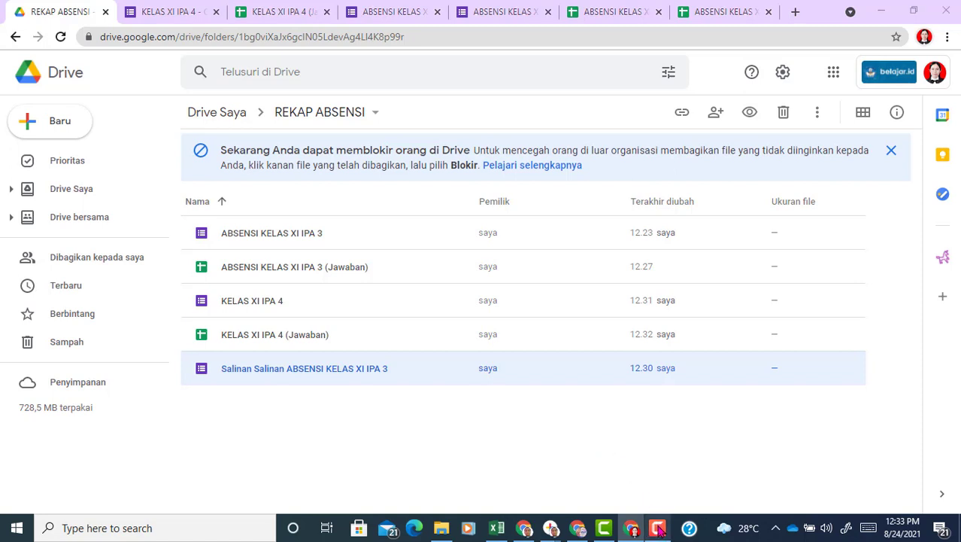